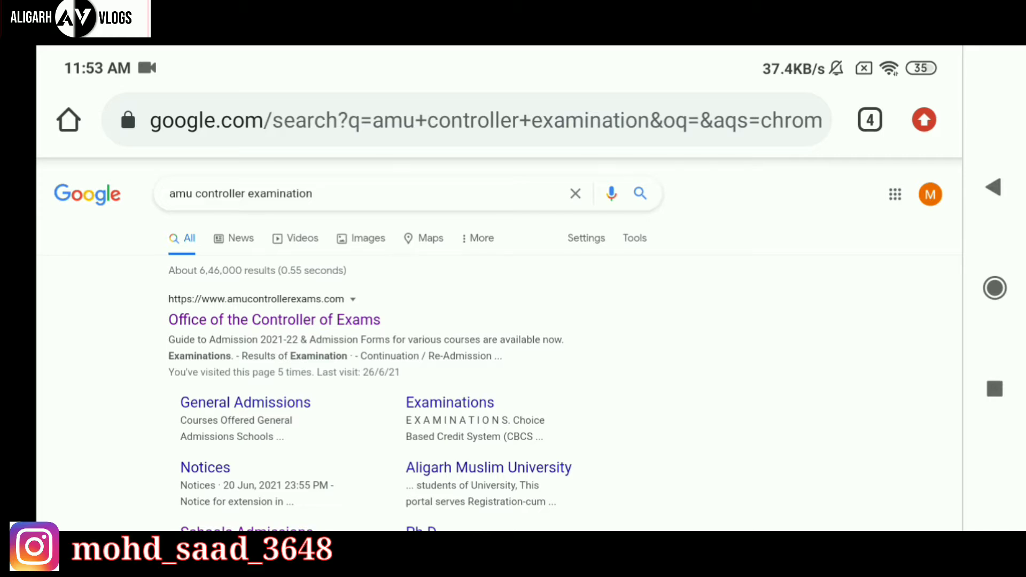
From the Controller of Exams site, open the Class I, VI & IX admissions page and its Application Form 2021-22.
{"action": "left_click", "coordinate": [274, 319]}
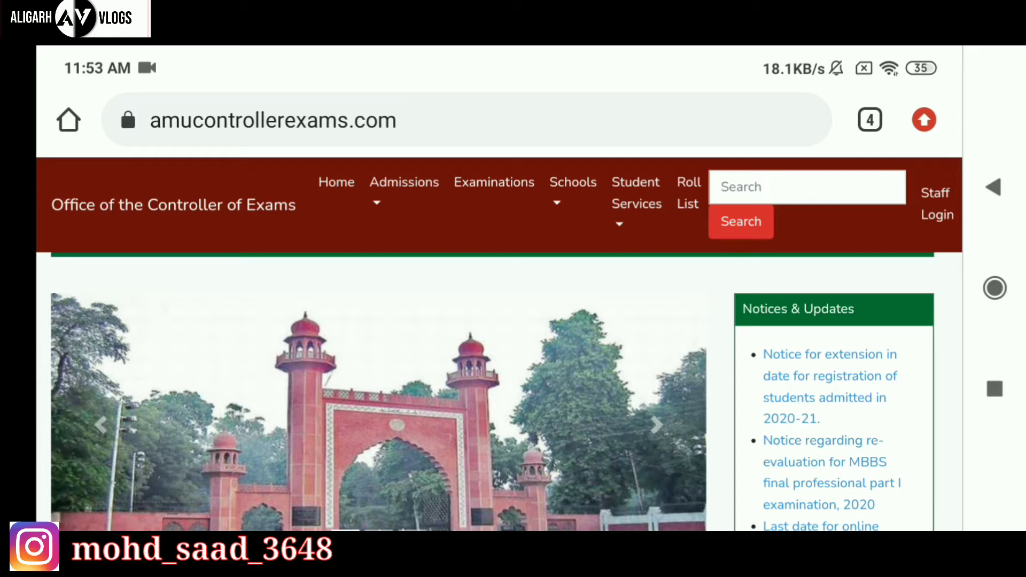
{"action": "scroll", "coordinate": [87, 442], "scroll_direction": "down", "scroll_amount": 3}
{"action": "scroll", "coordinate": [69, 416], "scroll_direction": "down", "scroll_amount": 3}
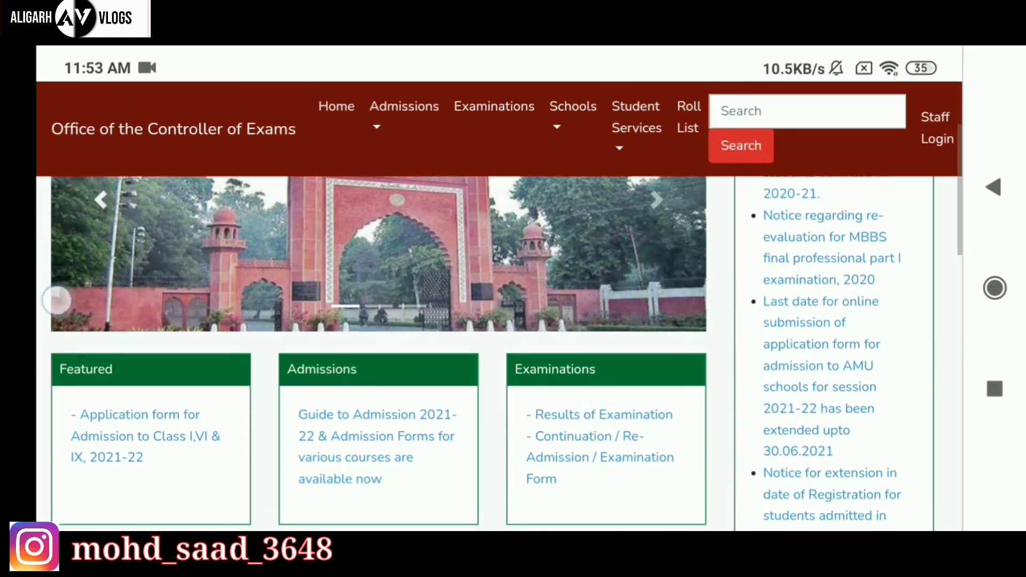
{"action": "scroll", "coordinate": [56, 301], "scroll_direction": "down", "scroll_amount": 2}
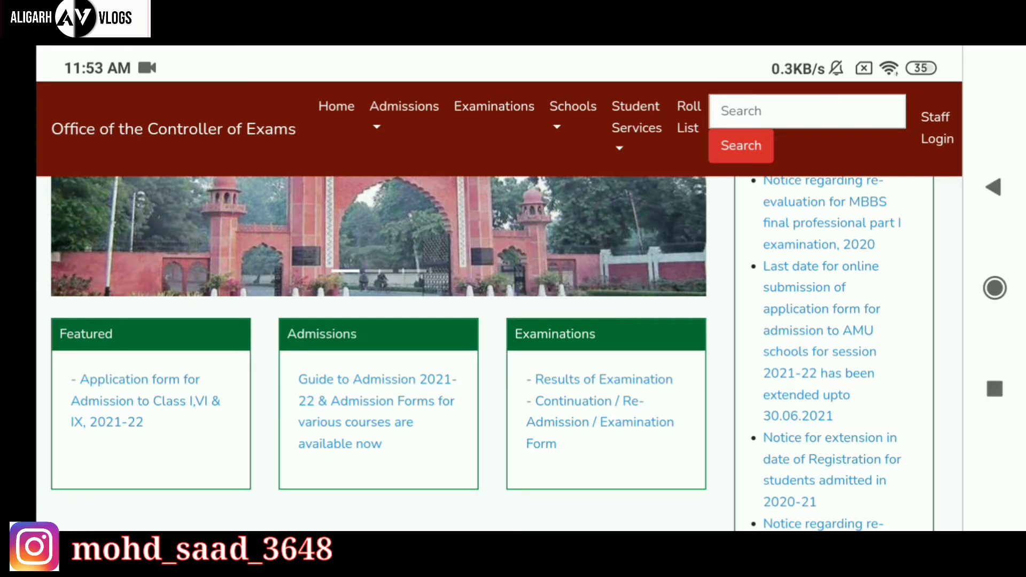
{"action": "left_click", "coordinate": [121, 396]}
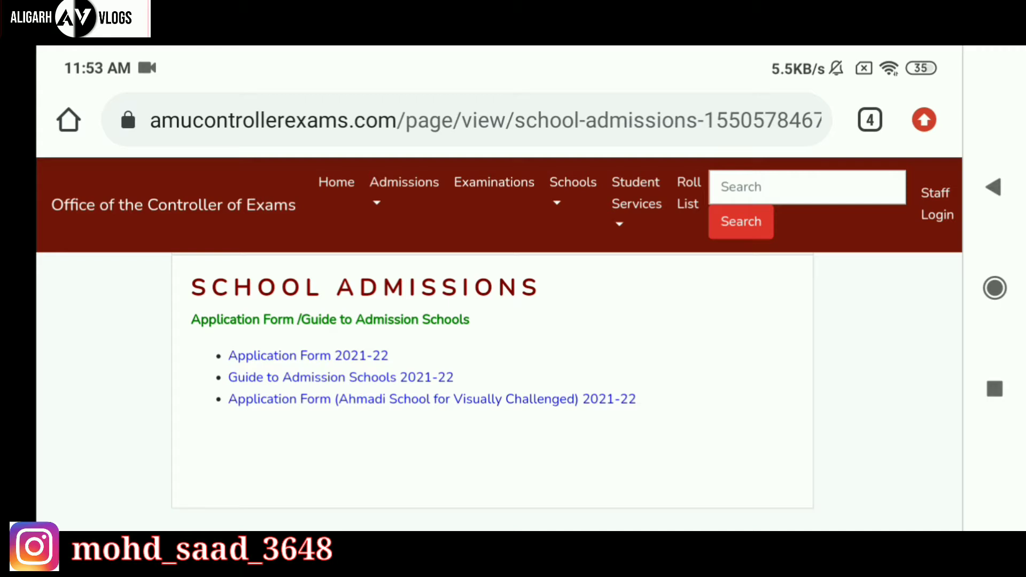
{"action": "left_click", "coordinate": [251, 356]}
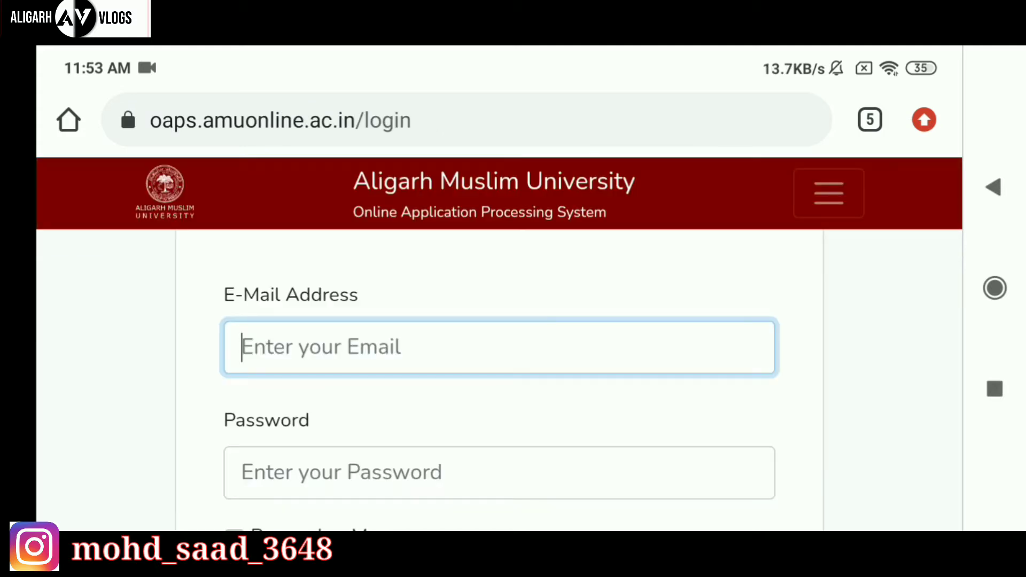
Read through the login page's application instructions and return to the E-Mail Address and Password fields.
{"action": "scroll", "coordinate": [142, 465], "scroll_direction": "up", "scroll_amount": 10}
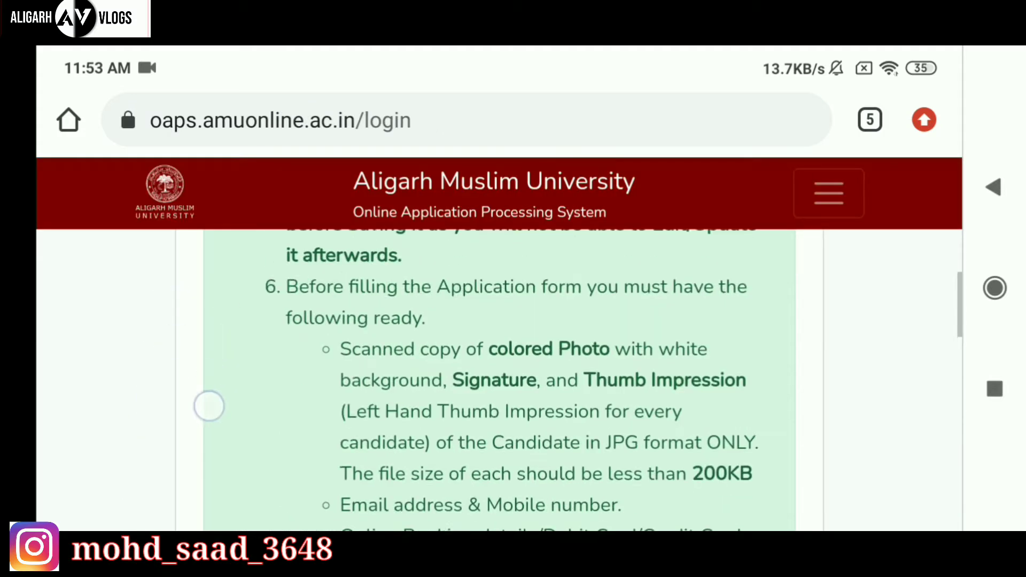
{"action": "scroll", "coordinate": [209, 407], "scroll_direction": "up", "scroll_amount": 10}
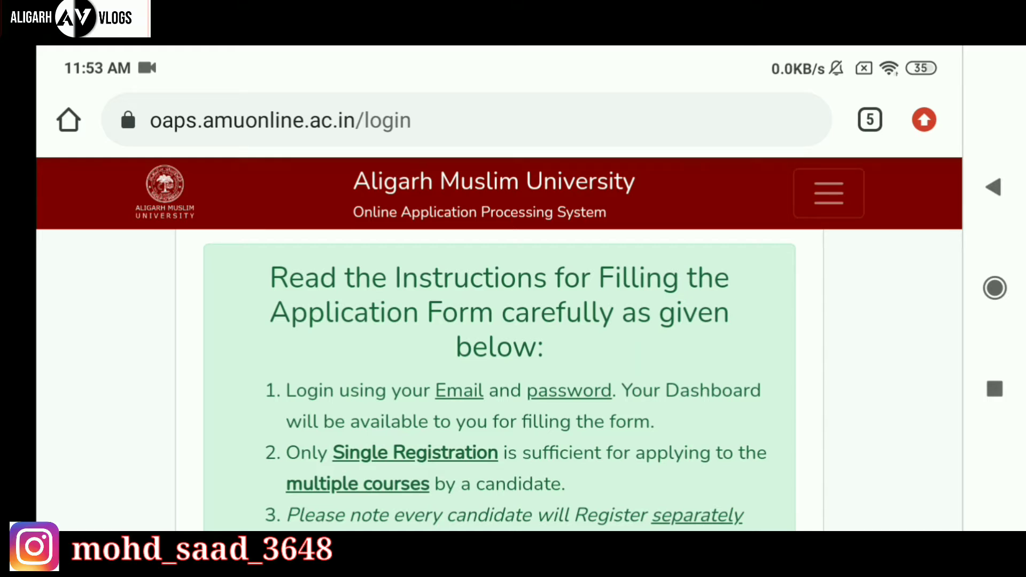
{"action": "scroll", "coordinate": [218, 385], "scroll_direction": "down", "scroll_amount": 2}
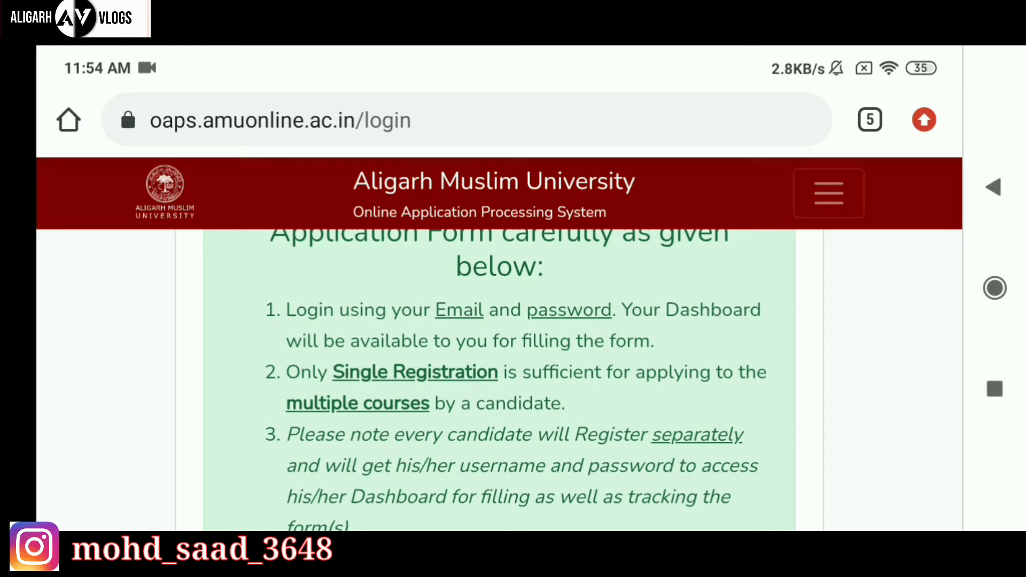
{"action": "left_click_drag", "start_coordinate": [211, 480], "coordinate": [155, 367]}
{"action": "left_click_drag", "start_coordinate": [213, 451], "coordinate": [145, 299]}
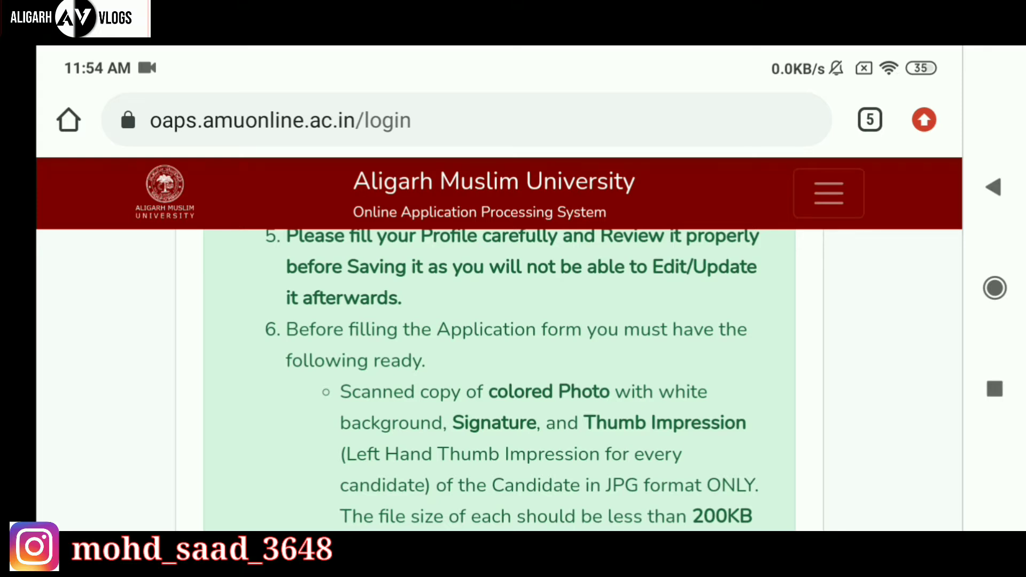
{"action": "left_click_drag", "start_coordinate": [225, 467], "coordinate": [224, 412]}
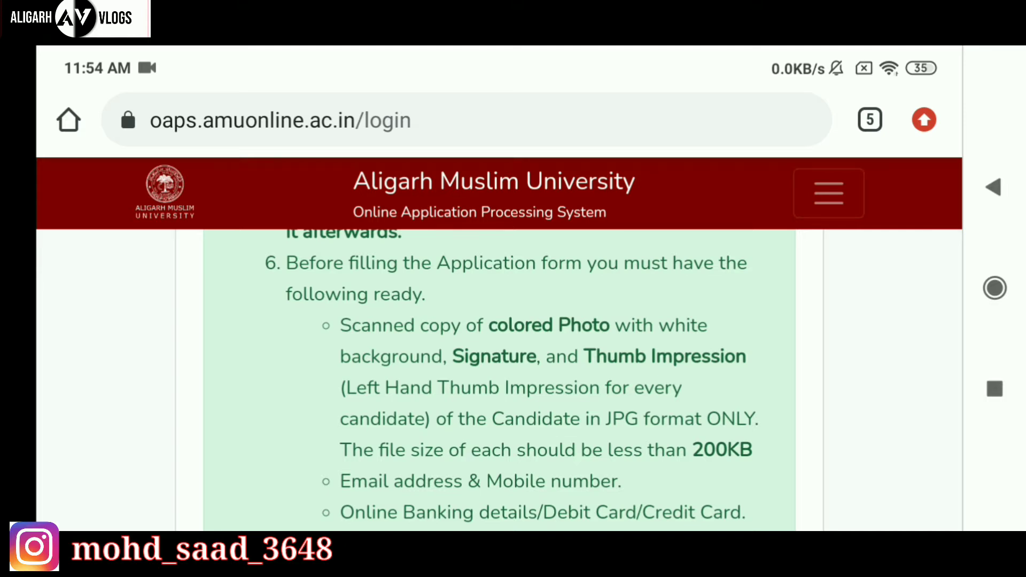
{"action": "left_click_drag", "start_coordinate": [268, 458], "coordinate": [222, 363]}
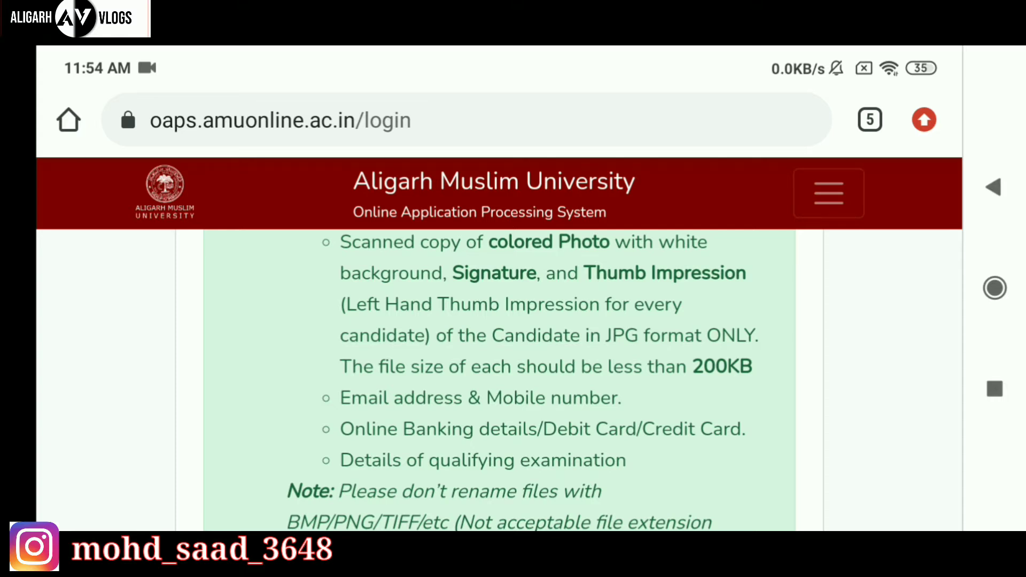
{"action": "left_click_drag", "start_coordinate": [244, 465], "coordinate": [182, 316]}
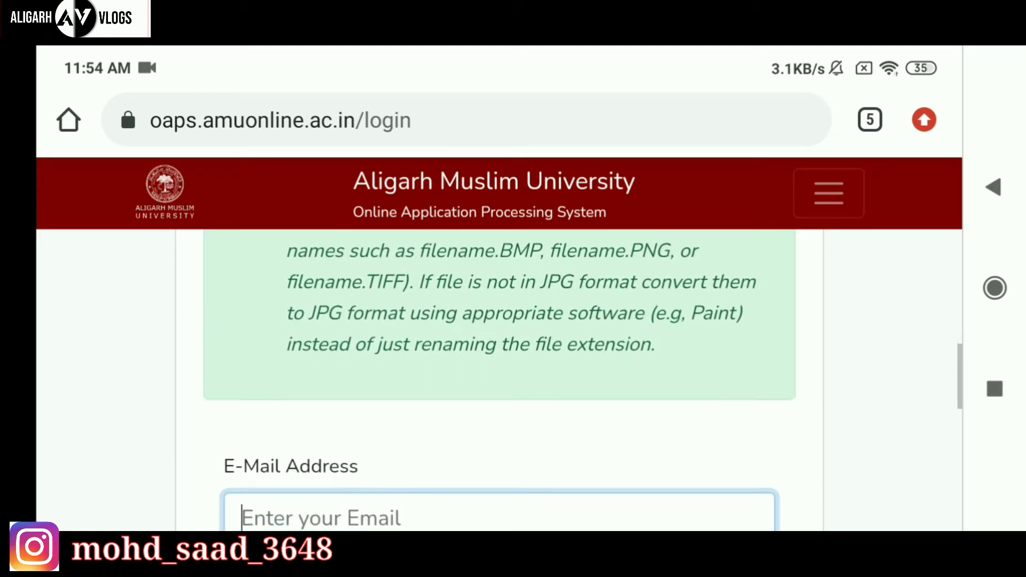
{"action": "left_click_drag", "start_coordinate": [187, 455], "coordinate": [165, 385]}
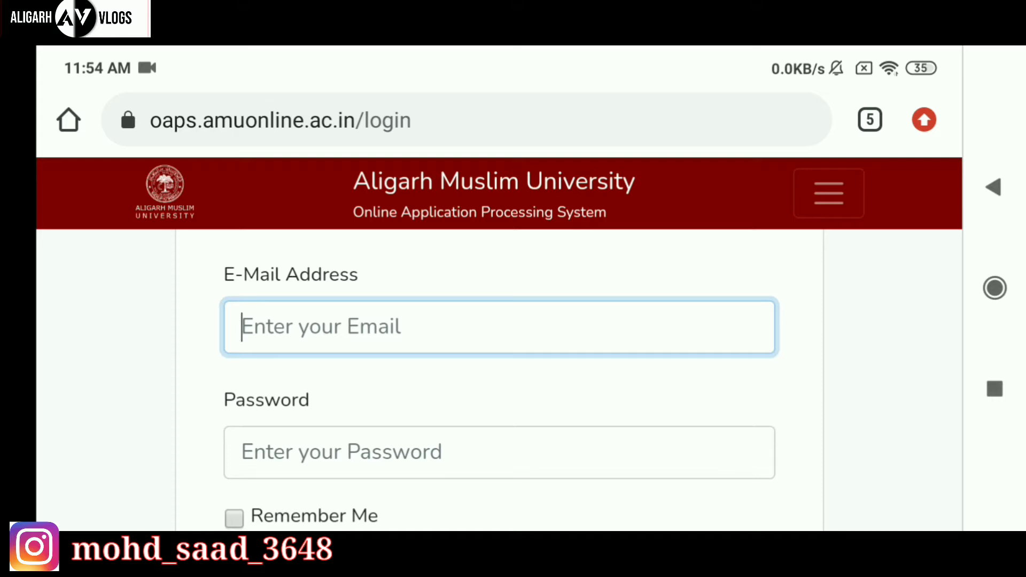
Choose Sign Up from the menu and scroll past the one-account rules to the First Name field.
{"action": "left_click", "coordinate": [829, 193]}
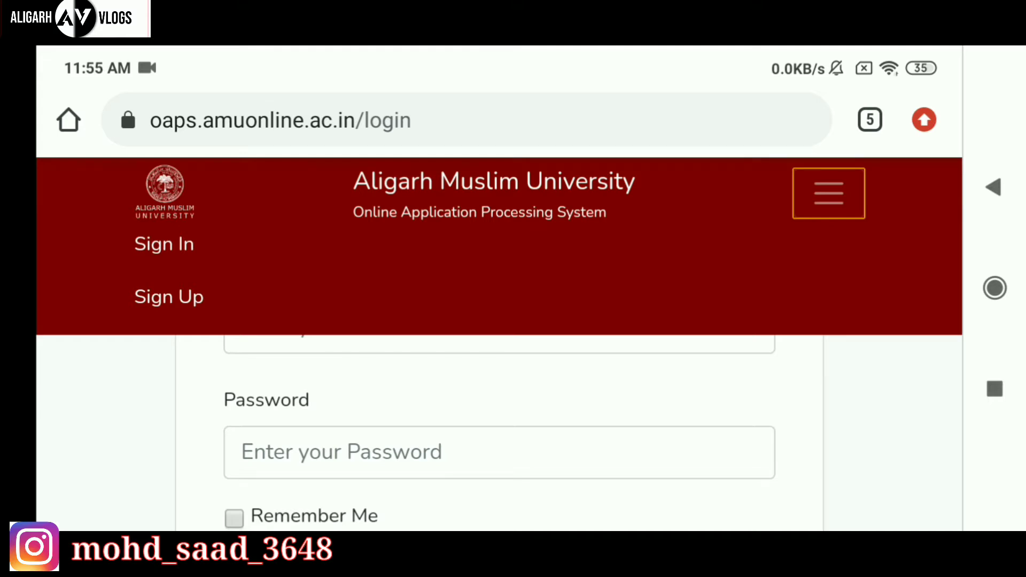
{"action": "left_click", "coordinate": [168, 297]}
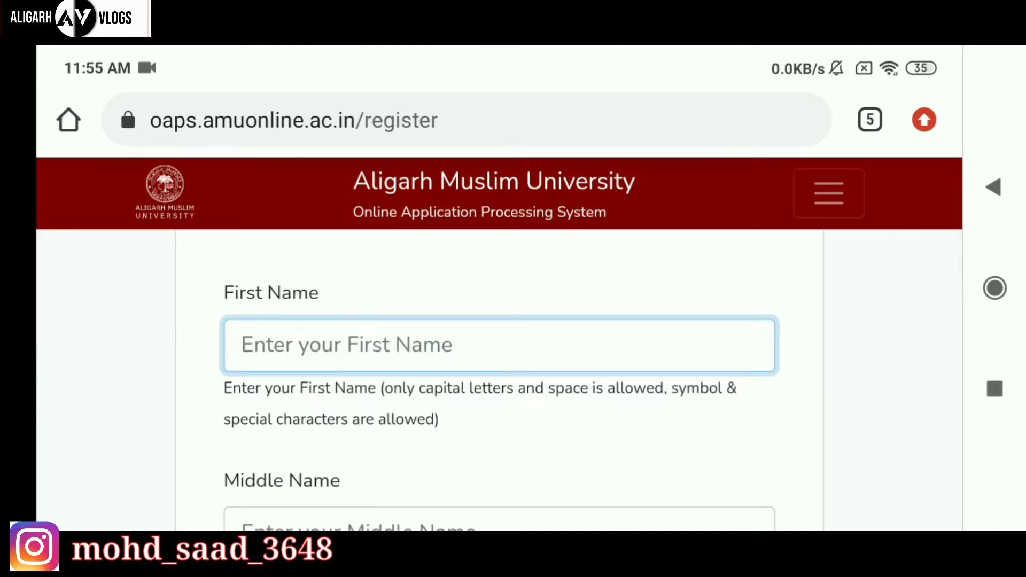
{"action": "scroll", "coordinate": [145, 493], "scroll_direction": "up", "scroll_amount": 7}
{"action": "scroll", "coordinate": [174, 383], "scroll_direction": "up", "scroll_amount": 1}
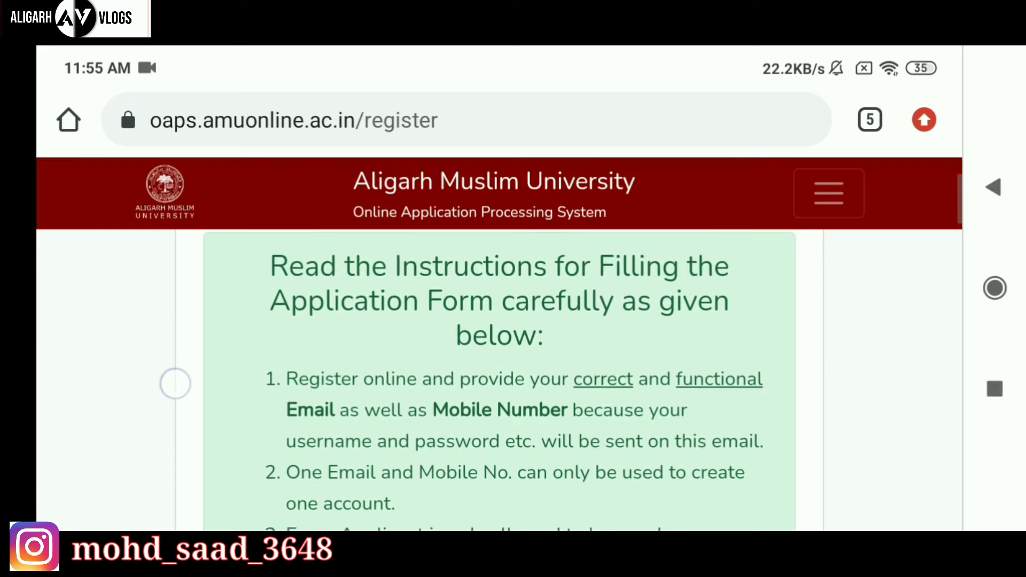
{"action": "scroll", "coordinate": [155, 332], "scroll_direction": "down", "scroll_amount": 1}
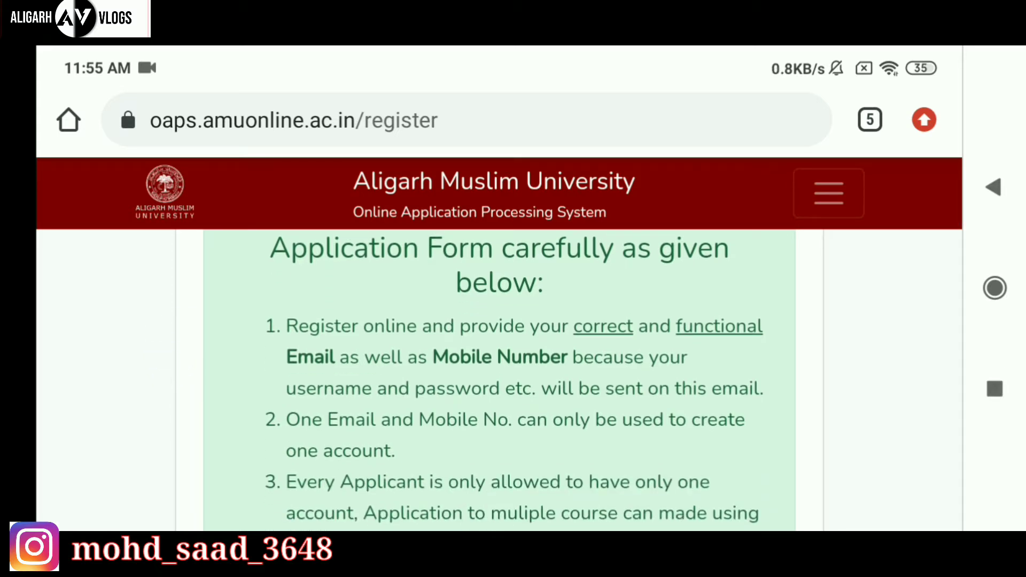
{"action": "scroll", "coordinate": [231, 462], "scroll_direction": "down", "scroll_amount": 2}
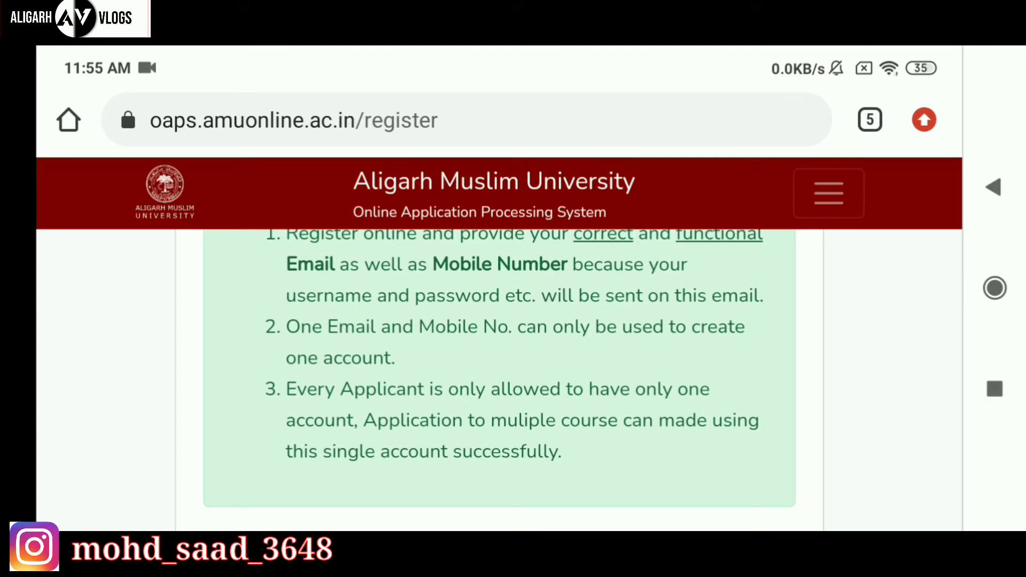
{"action": "scroll", "coordinate": [197, 435], "scroll_direction": "down", "scroll_amount": 2}
{"action": "scroll", "coordinate": [186, 451], "scroll_direction": "down", "scroll_amount": 2}
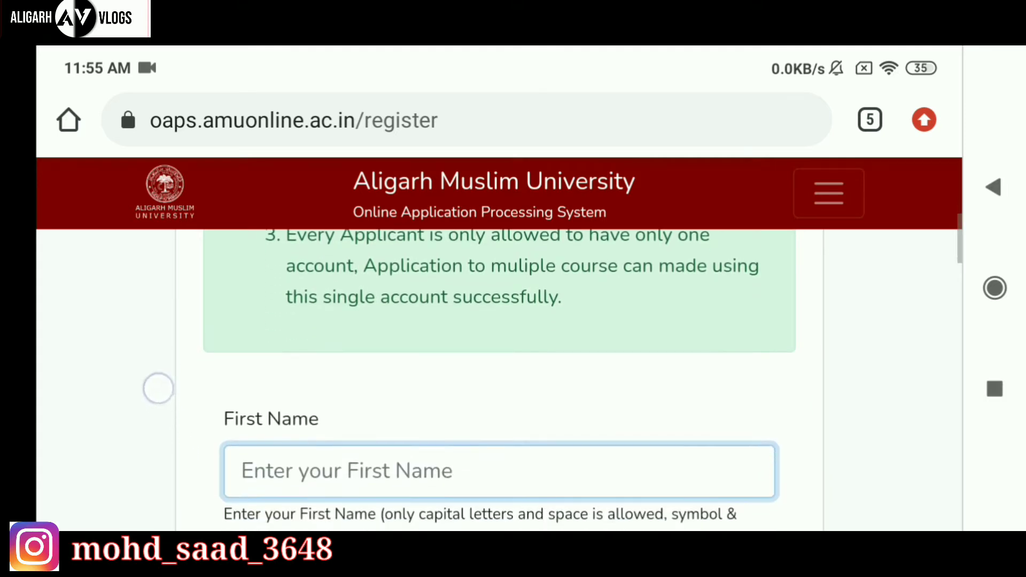
{"action": "scroll", "coordinate": [159, 388], "scroll_direction": "down", "scroll_amount": 2}
{"action": "scroll", "coordinate": [156, 374], "scroll_direction": "down", "scroll_amount": 1}
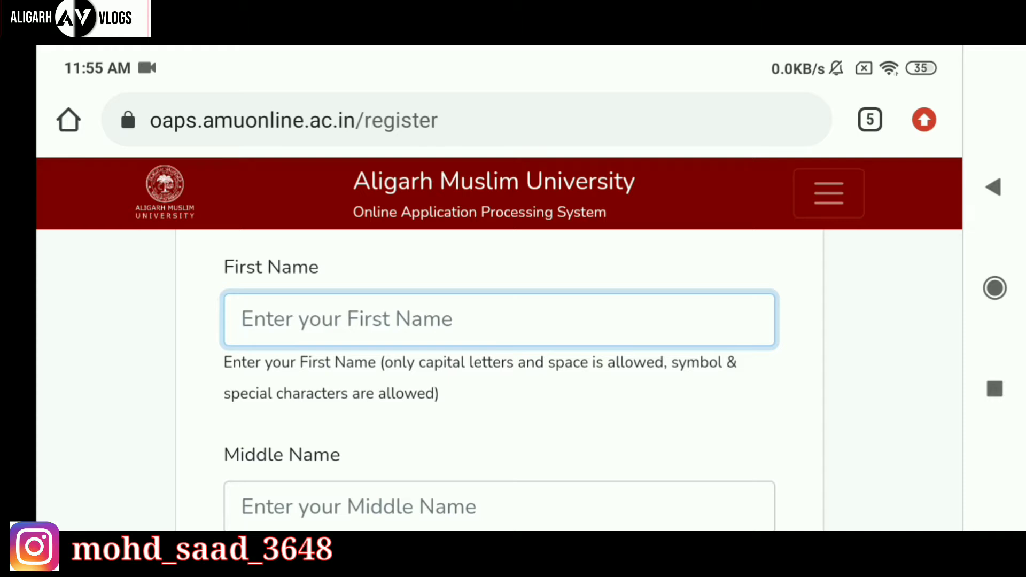
Enter the applicant's first name and last name on the registration form.
{"action": "left_click", "coordinate": [318, 307]}
{"action": "scroll", "coordinate": [213, 248], "scroll_direction": "up", "scroll_amount": 1}
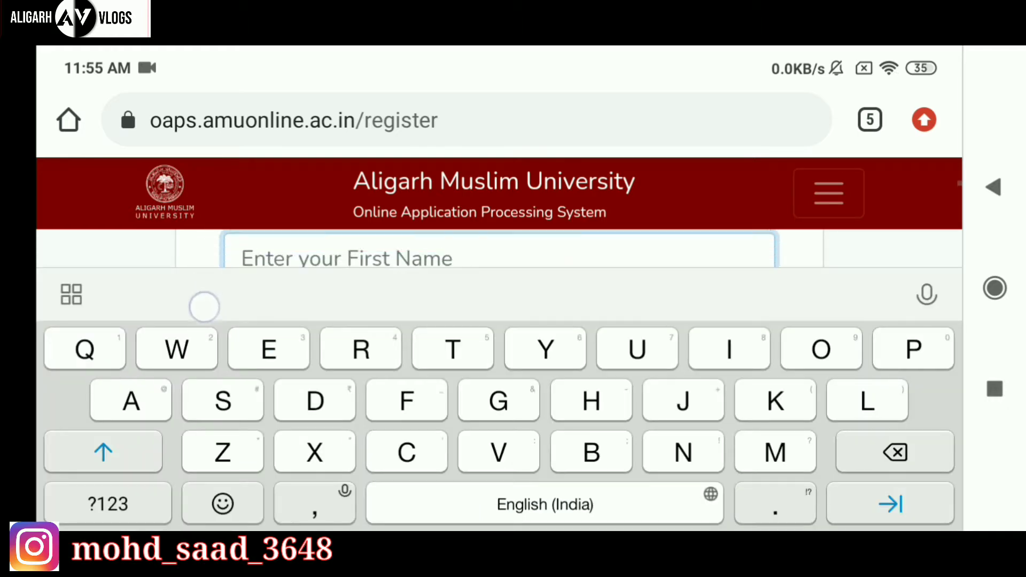
{"action": "left_click", "coordinate": [769, 460]}
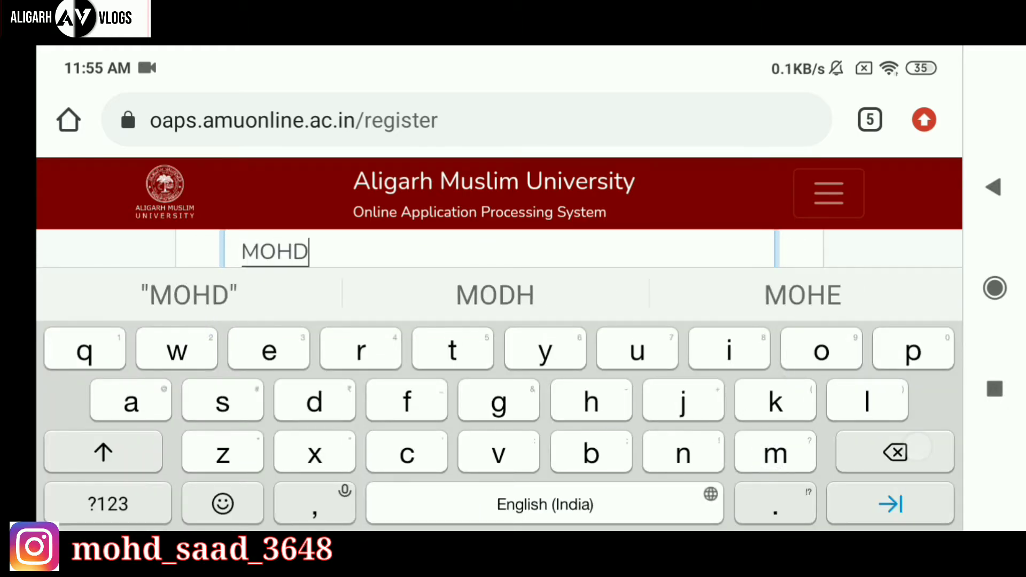
{"action": "left_click", "coordinate": [993, 187]}
{"action": "scroll", "coordinate": [179, 375], "scroll_direction": "down", "scroll_amount": 4}
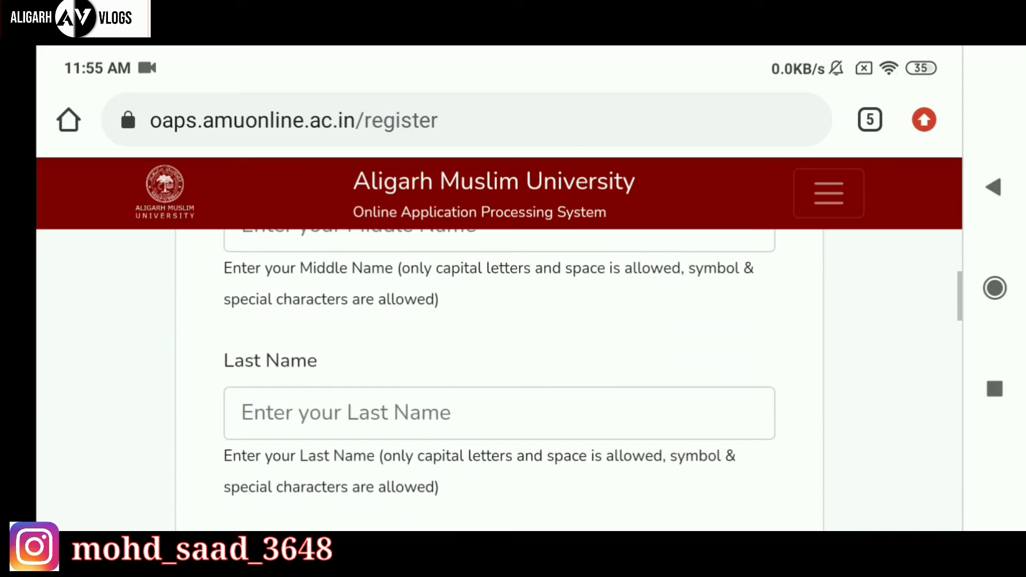
{"action": "left_click", "coordinate": [283, 420]}
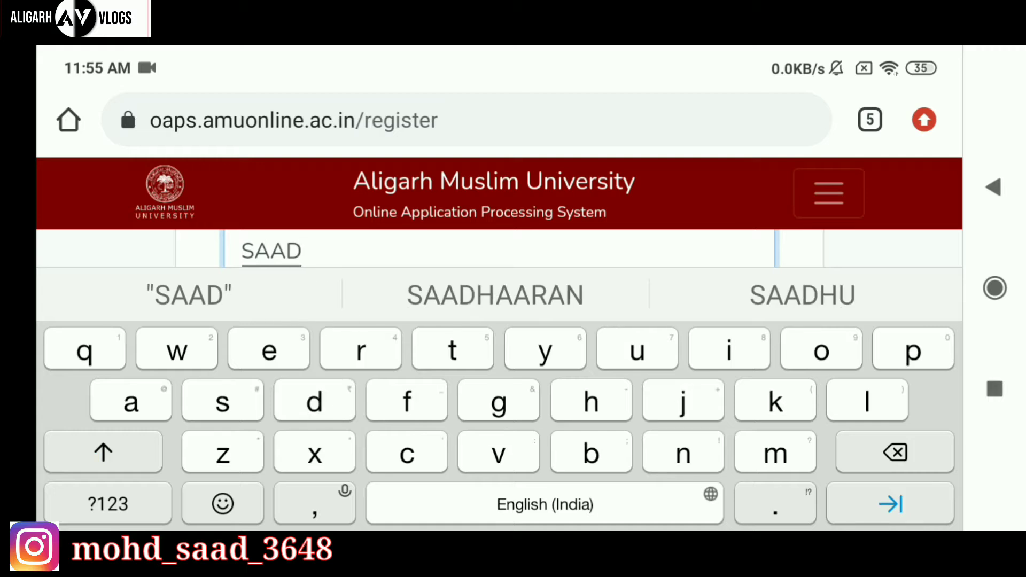
{"action": "key", "text": "Escape"}
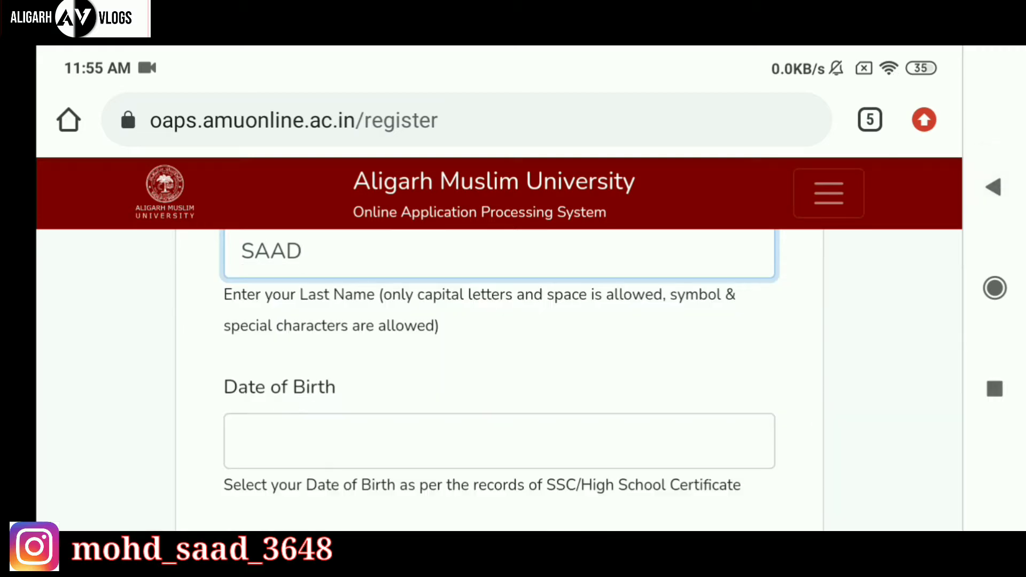
{"action": "scroll", "coordinate": [210, 419], "scroll_direction": "down", "scroll_amount": 2}
Set the Date of Birth to 27 June 2017 in the date picker.
{"action": "left_click", "coordinate": [284, 354]}
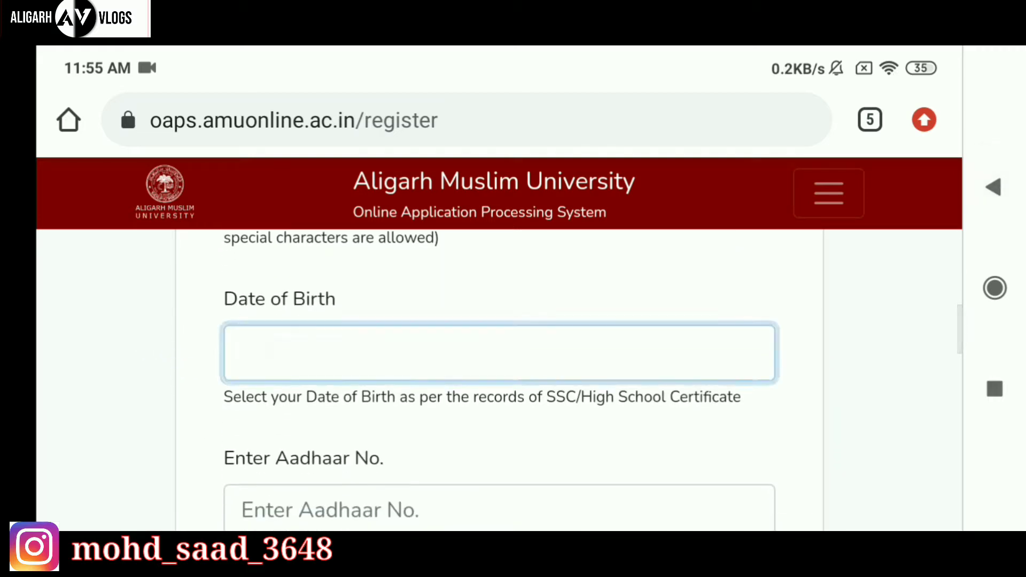
{"action": "left_click", "coordinate": [799, 134]}
{"action": "left_click", "coordinate": [256, 180]}
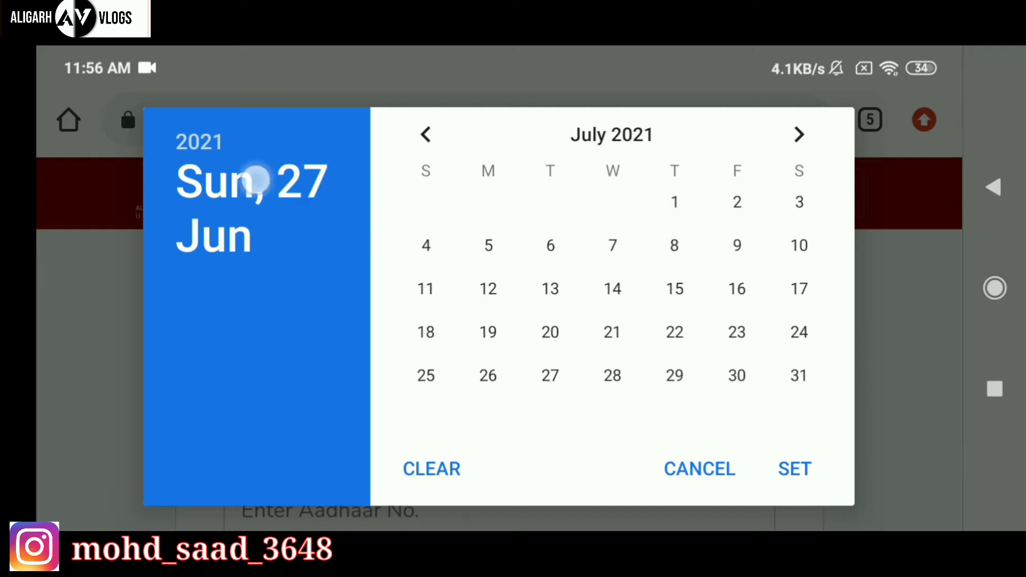
{"action": "left_click", "coordinate": [198, 141]}
{"action": "scroll", "coordinate": [701, 375], "scroll_direction": "up", "scroll_amount": 3}
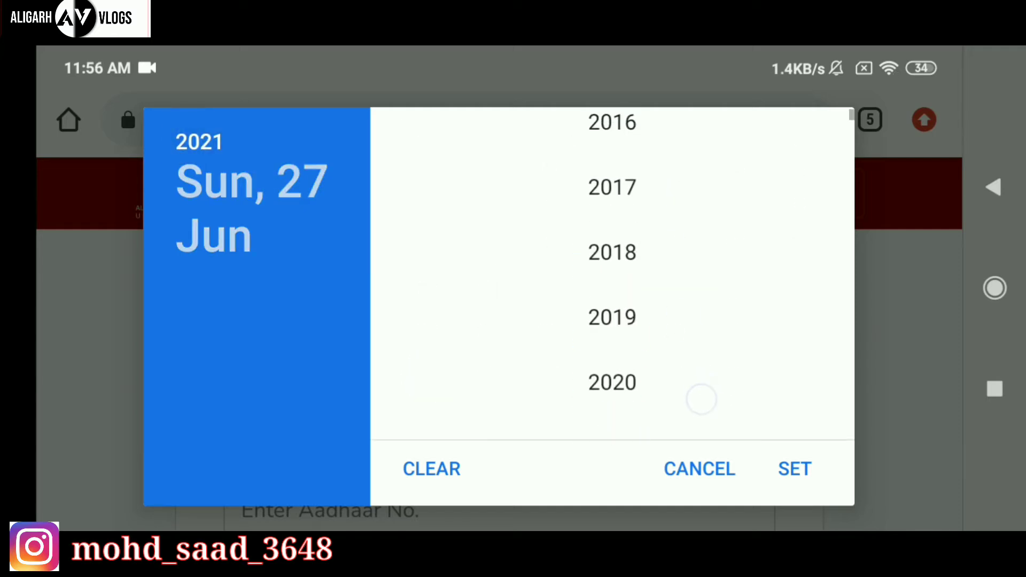
{"action": "left_click", "coordinate": [612, 186]}
{"action": "left_click", "coordinate": [794, 468]}
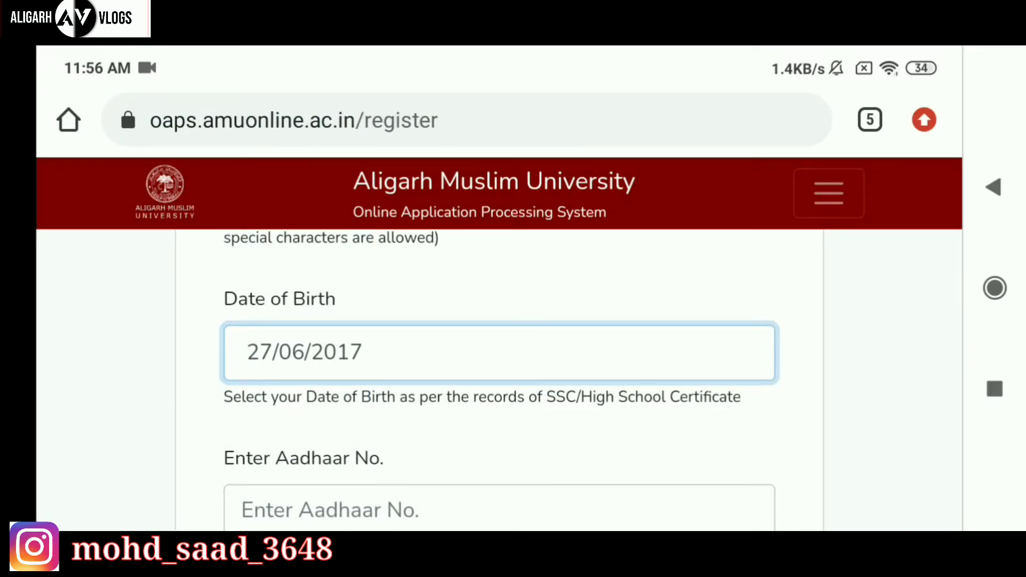
{"action": "scroll", "coordinate": [146, 280], "scroll_direction": "down", "scroll_amount": 3}
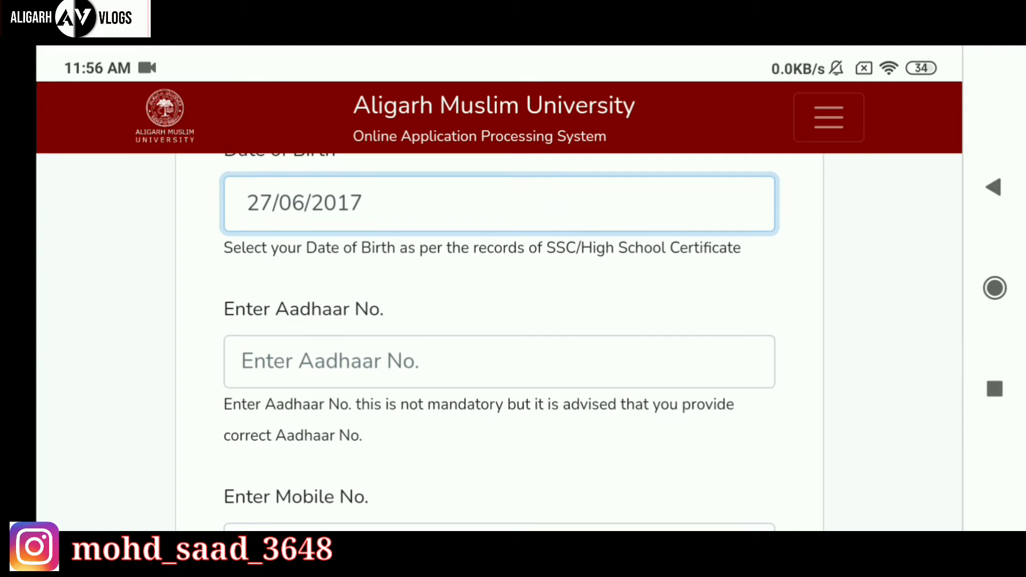
{"action": "scroll", "coordinate": [179, 364], "scroll_direction": "down", "scroll_amount": 2}
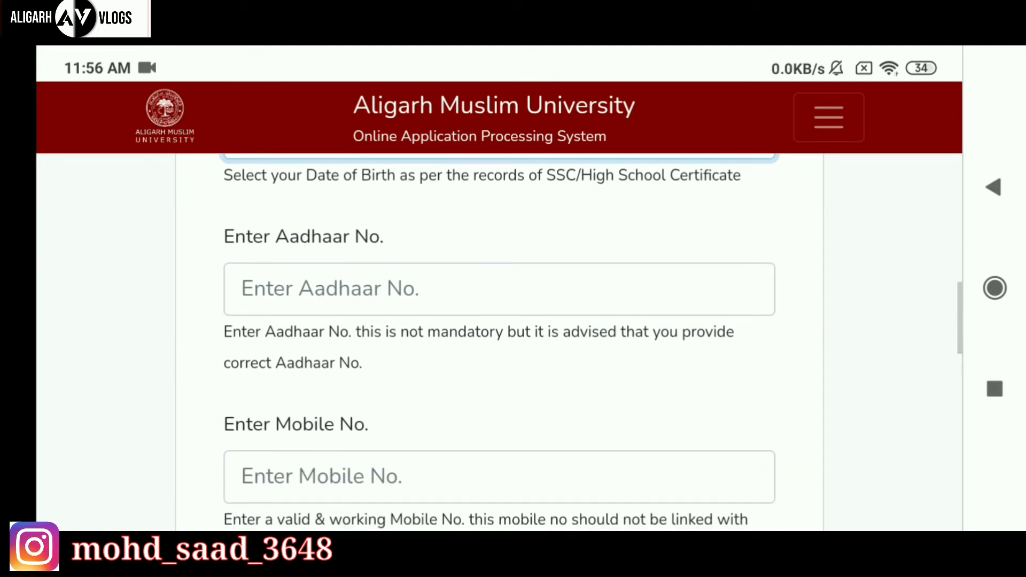
{"action": "scroll", "coordinate": [178, 428], "scroll_direction": "down", "scroll_amount": 3}
Enter the applicant's mobile number in the Mobile No. field.
{"action": "left_click", "coordinate": [375, 369]}
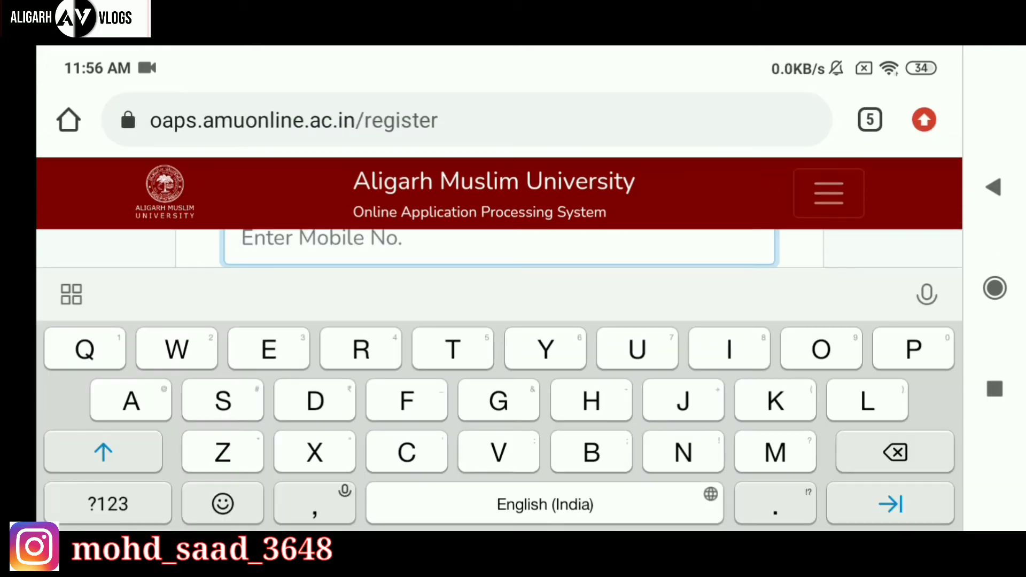
{"action": "left_click_drag", "start_coordinate": [176, 253], "coordinate": [154, 280]}
{"action": "left_click", "coordinate": [84, 351]}
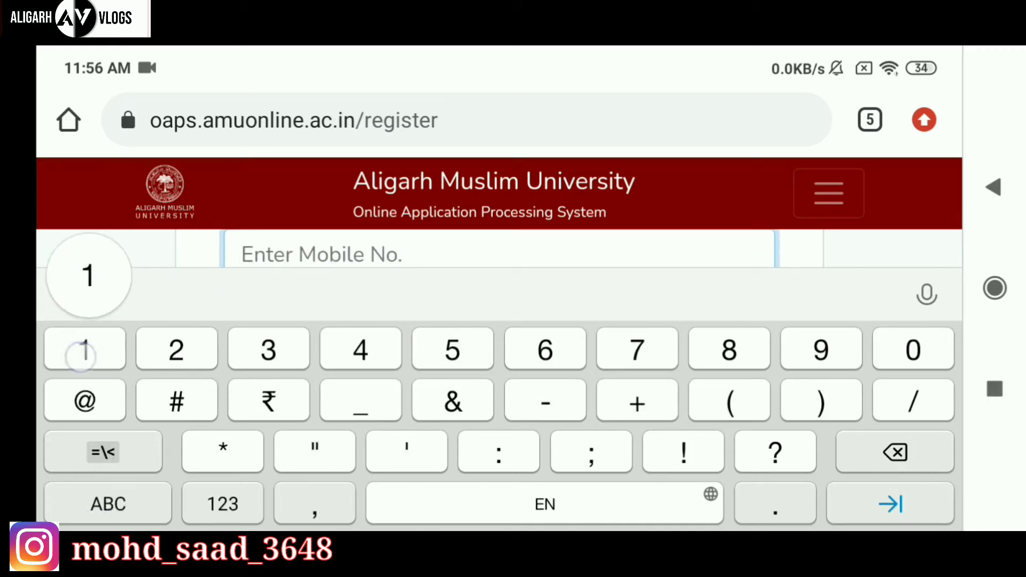
{"action": "left_click", "coordinate": [907, 453]}
{"action": "left_click", "coordinate": [821, 350]}
{"action": "left_click", "coordinate": [729, 350]}
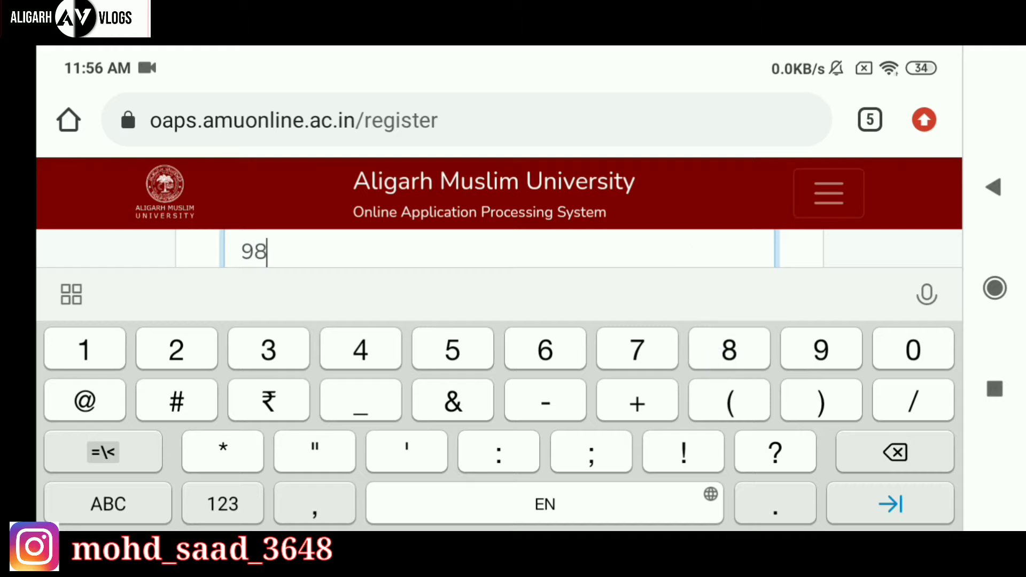
{"action": "left_click", "coordinate": [637, 350]}
{"action": "left_click", "coordinate": [545, 350]}
{"action": "left_click", "coordinate": [453, 350]}
{"action": "left_click", "coordinate": [361, 350]}
{"action": "left_click", "coordinate": [269, 350]}
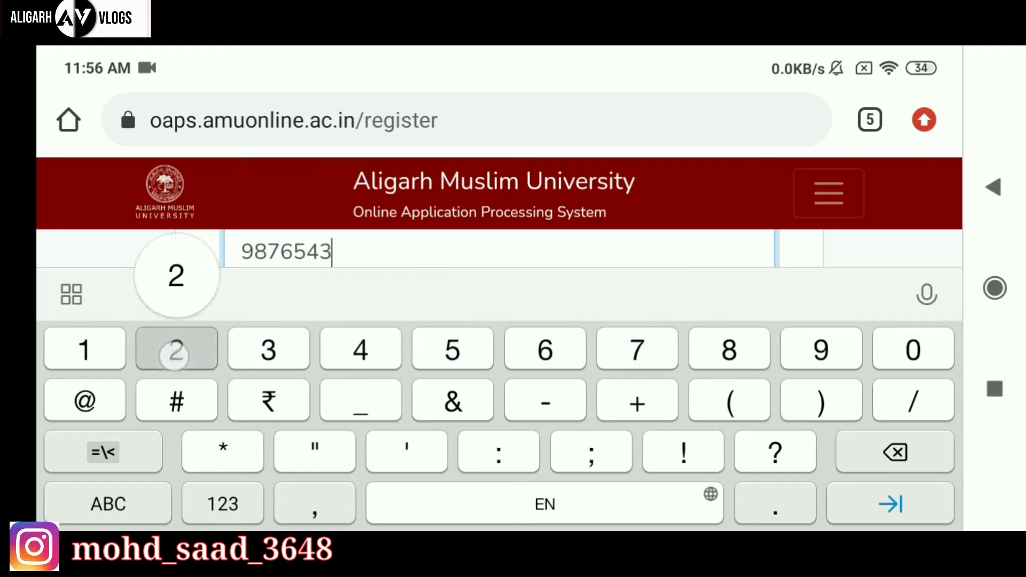
{"action": "left_click", "coordinate": [176, 350]}
{"action": "left_click", "coordinate": [85, 350]}
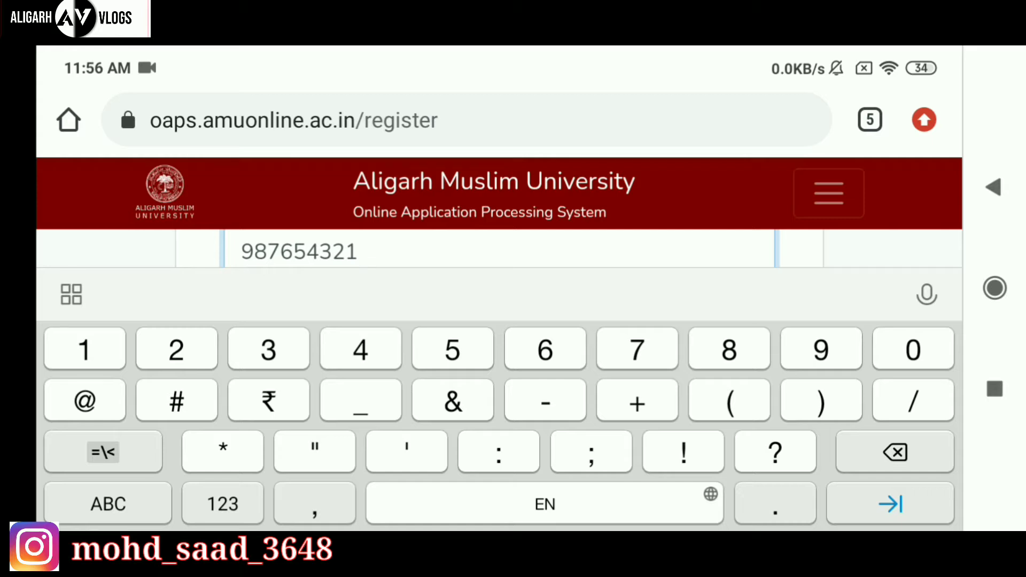
{"action": "left_click", "coordinate": [84, 350]}
{"action": "left_click", "coordinate": [993, 187]}
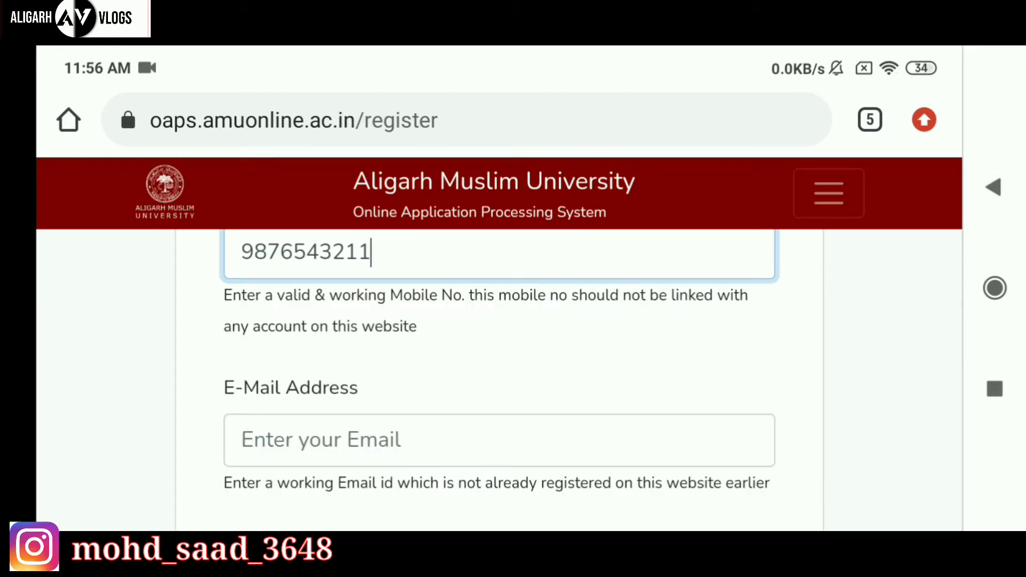
{"action": "left_click_drag", "start_coordinate": [146, 459], "coordinate": [146, 385]}
Fill in the applicant's e-mail address and repeat it in Confirm E-Mail Address.
{"action": "left_click", "coordinate": [302, 365]}
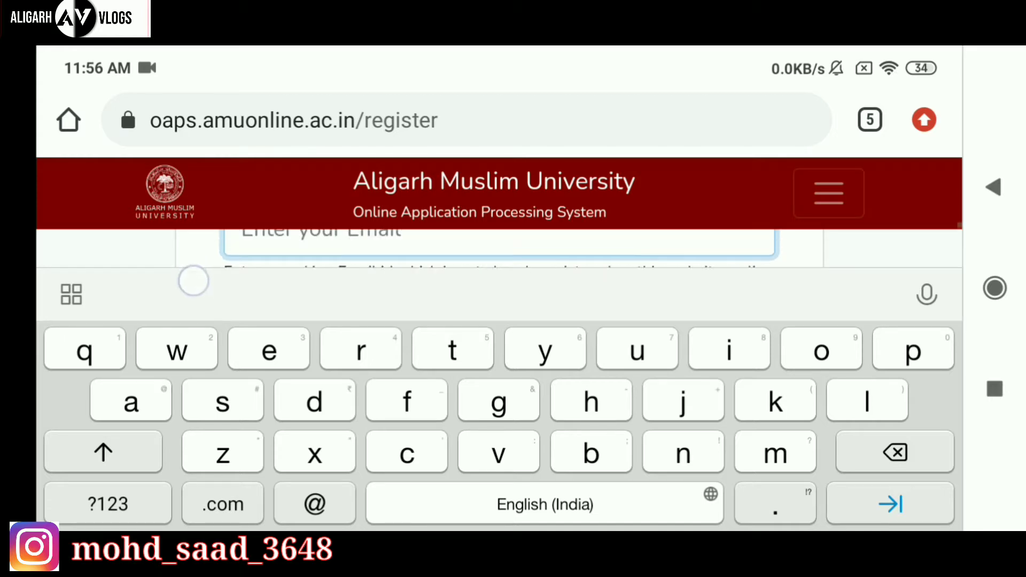
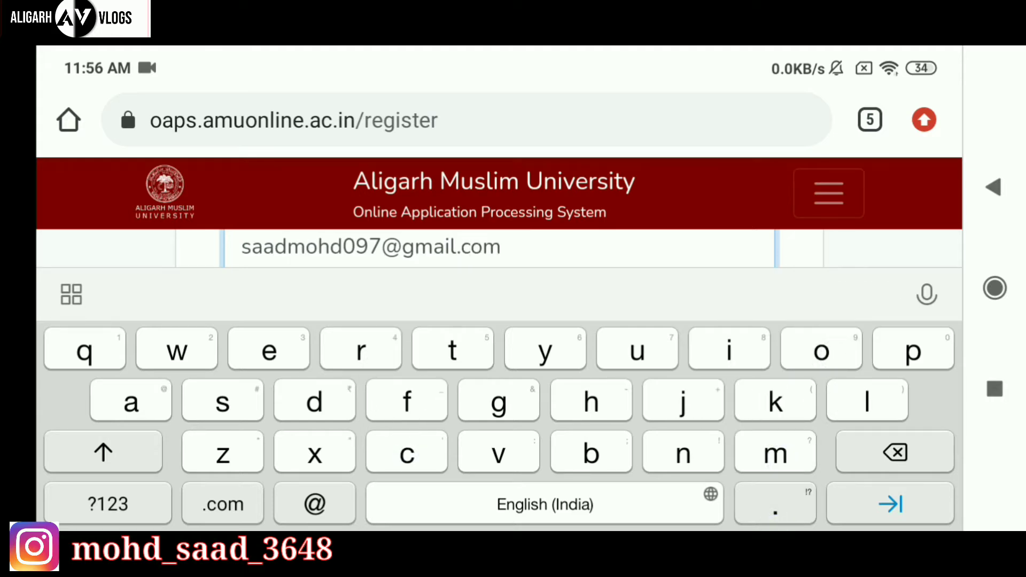
{"action": "left_click", "coordinate": [993, 187]}
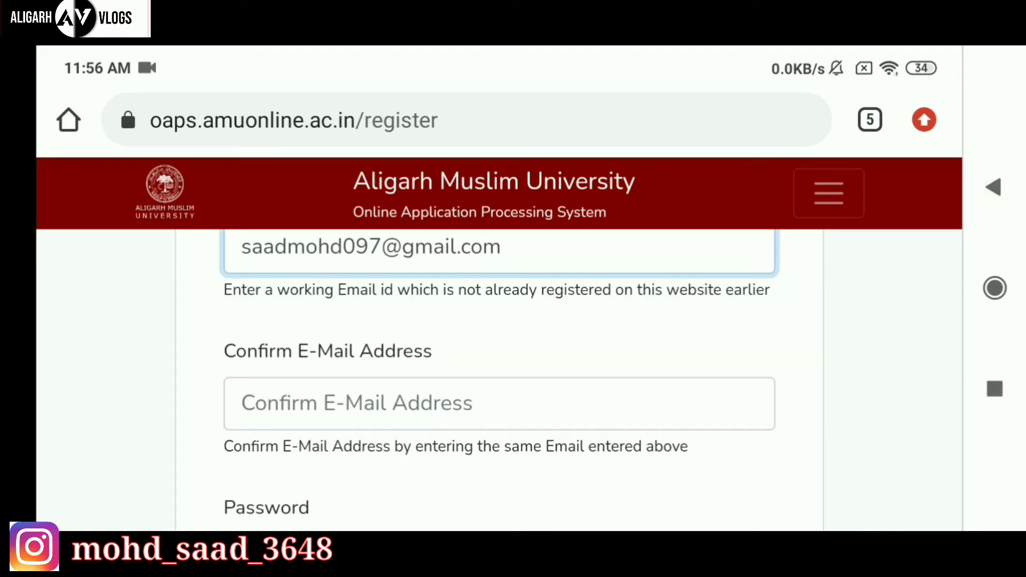
{"action": "left_click_drag", "start_coordinate": [171, 380], "coordinate": [172, 337]}
{"action": "left_click", "coordinate": [290, 359]}
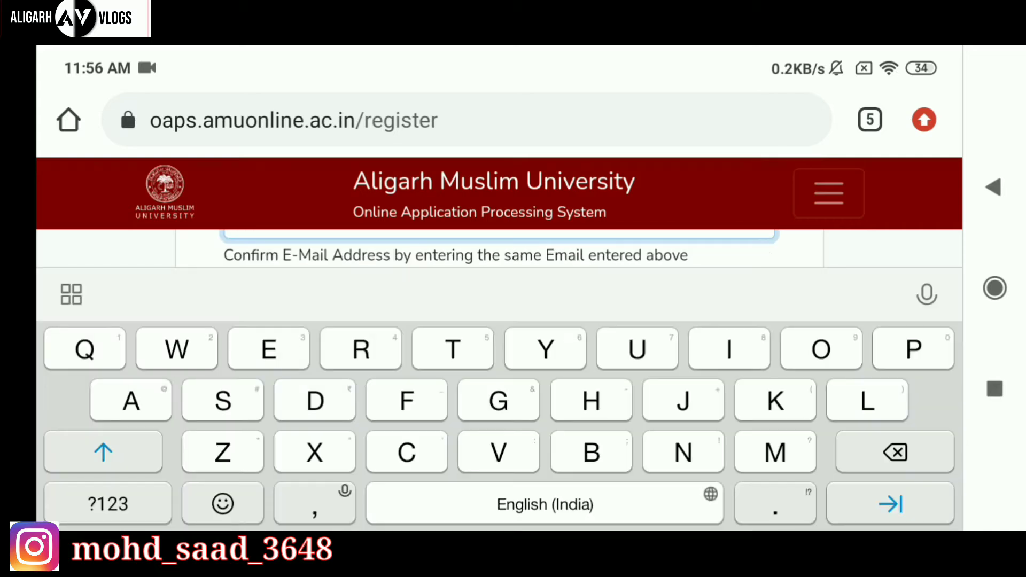
{"action": "left_click_drag", "start_coordinate": [172, 252], "coordinate": [146, 250]}
{"action": "type", "text": "Saad"}
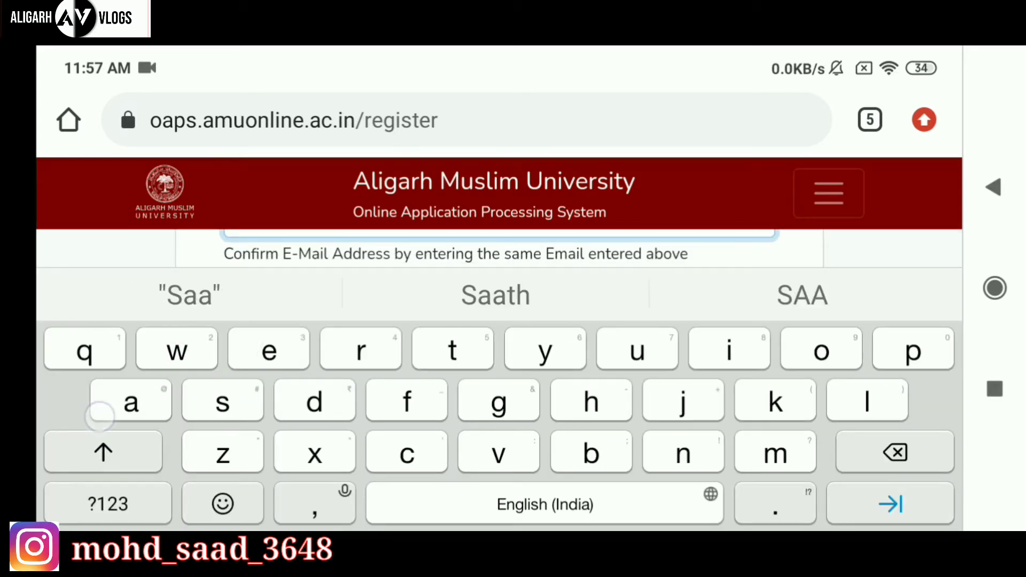
{"action": "left_click_drag", "start_coordinate": [155, 249], "coordinate": [151, 291]}
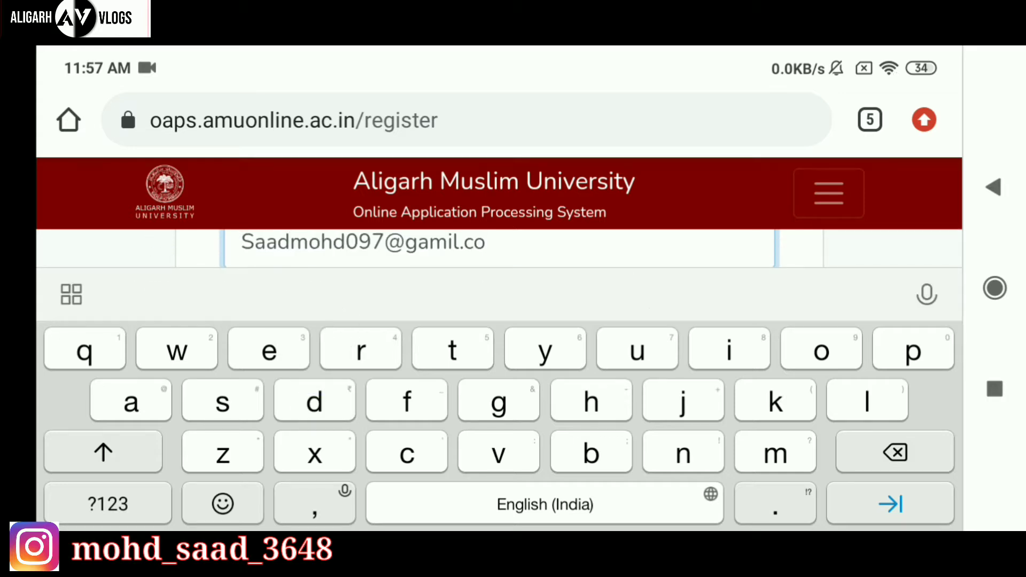
{"action": "type", "text": "n"}
{"action": "key", "text": "BackSpace"}
{"action": "type", "text": "m"}
{"action": "key", "text": "Escape"}
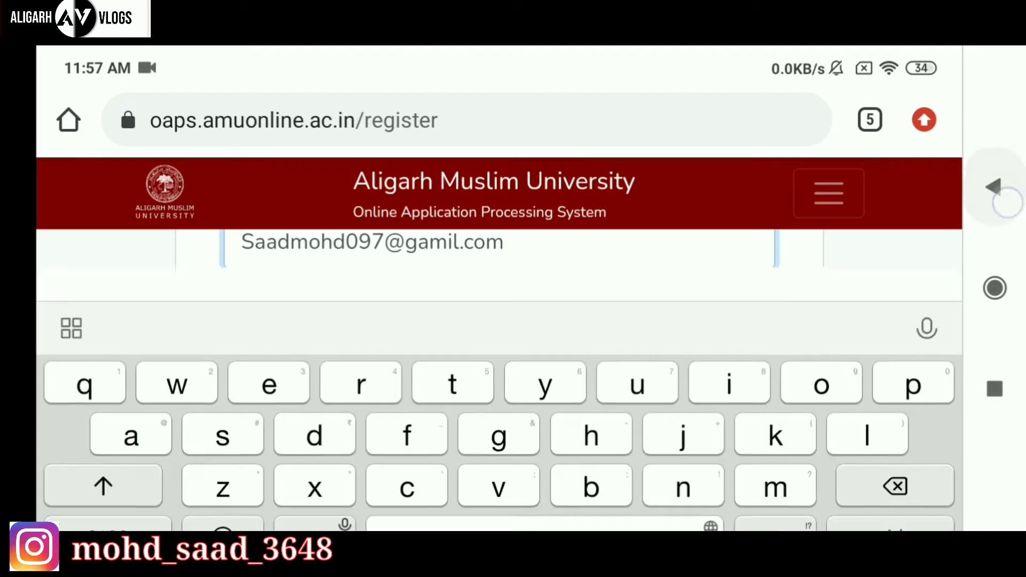
{"action": "left_click_drag", "start_coordinate": [182, 428], "coordinate": [120, 335]}
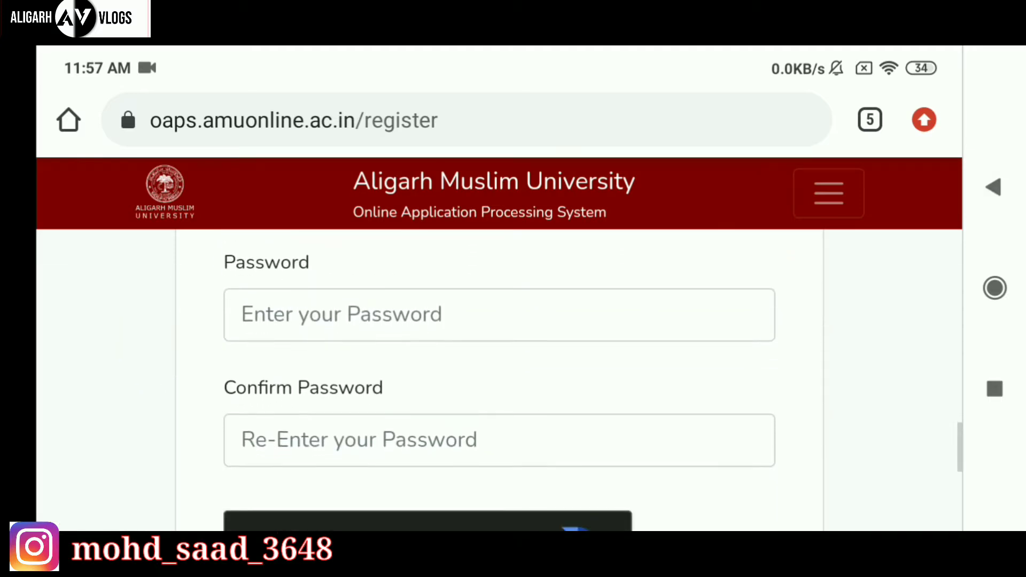
Enter and confirm the account password, tick I'm not a robot, and submit the registration.
{"action": "left_click_drag", "start_coordinate": [145, 417], "coordinate": [96, 394]}
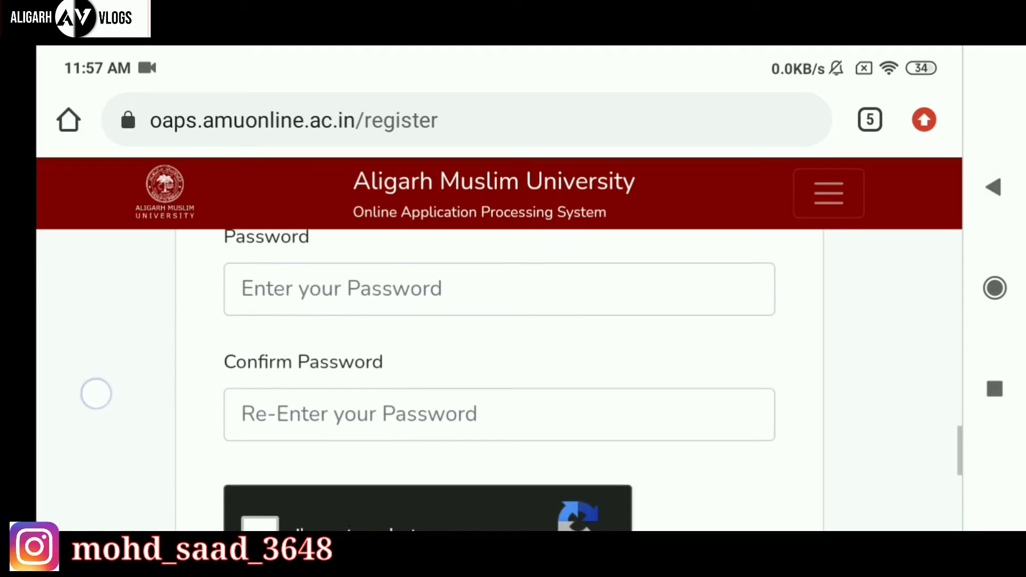
{"action": "left_click_drag", "start_coordinate": [157, 340], "coordinate": [157, 365]}
{"action": "left_click", "coordinate": [316, 323]}
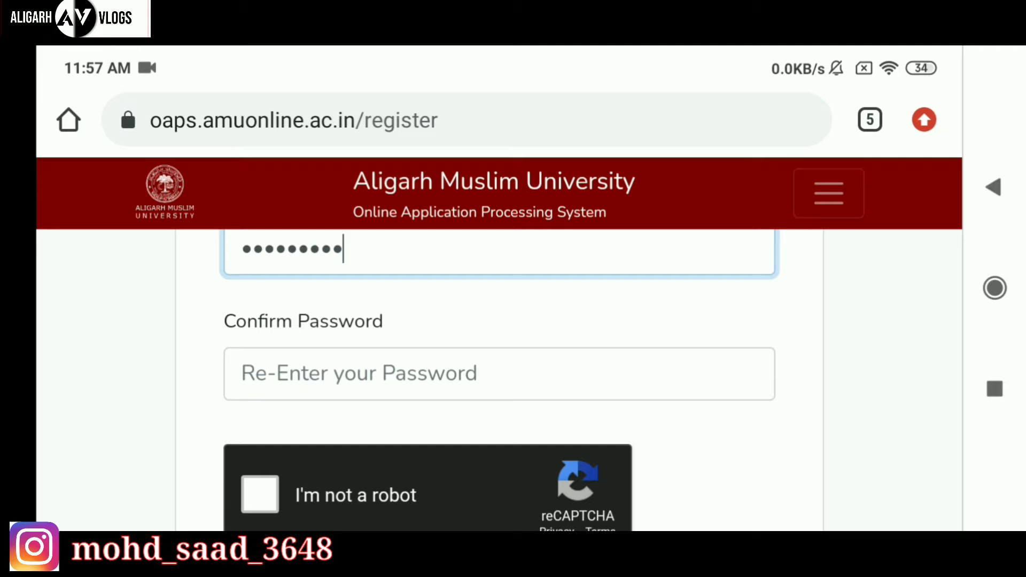
{"action": "left_click", "coordinate": [320, 374]}
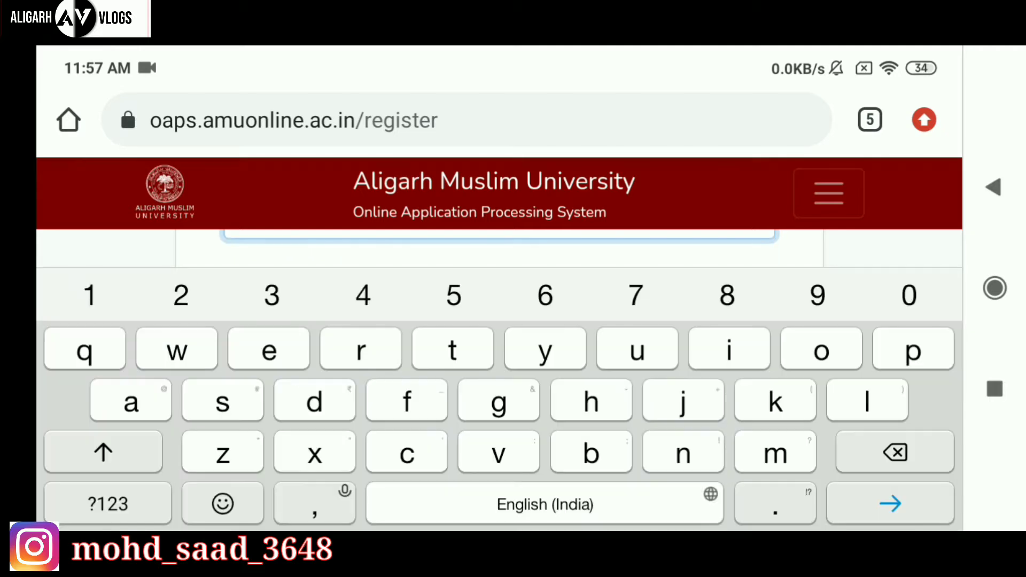
{"action": "left_click", "coordinate": [108, 503]}
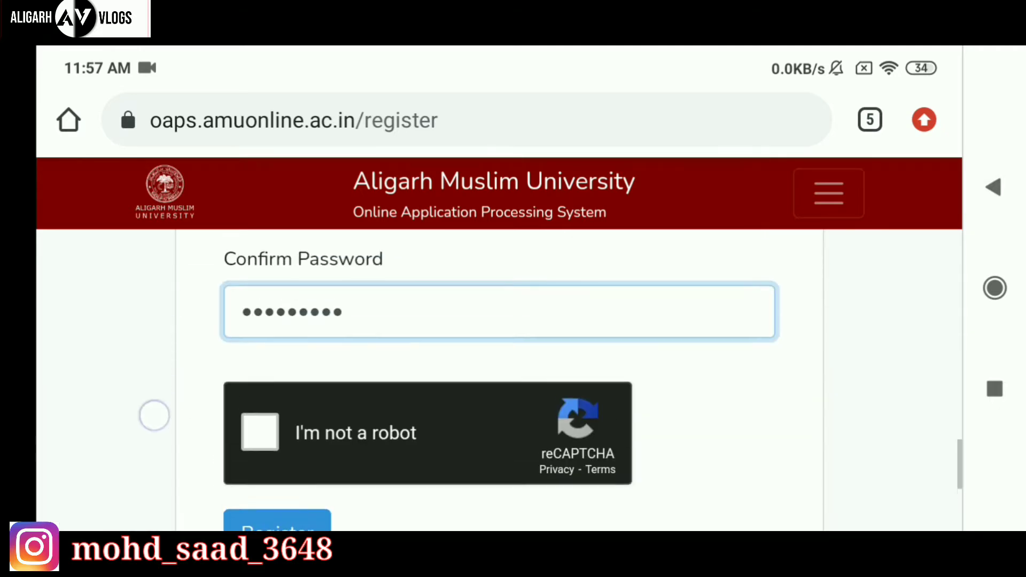
{"action": "left_click_drag", "start_coordinate": [153, 414], "coordinate": [125, 348]}
{"action": "left_click", "coordinate": [259, 372]}
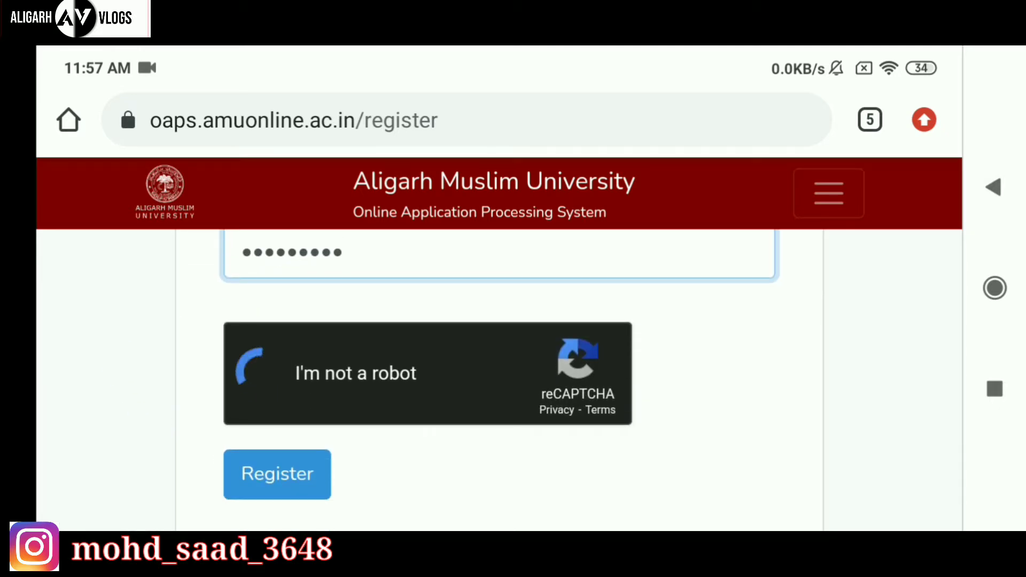
{"action": "left_click_drag", "start_coordinate": [104, 401], "coordinate": [105, 316]}
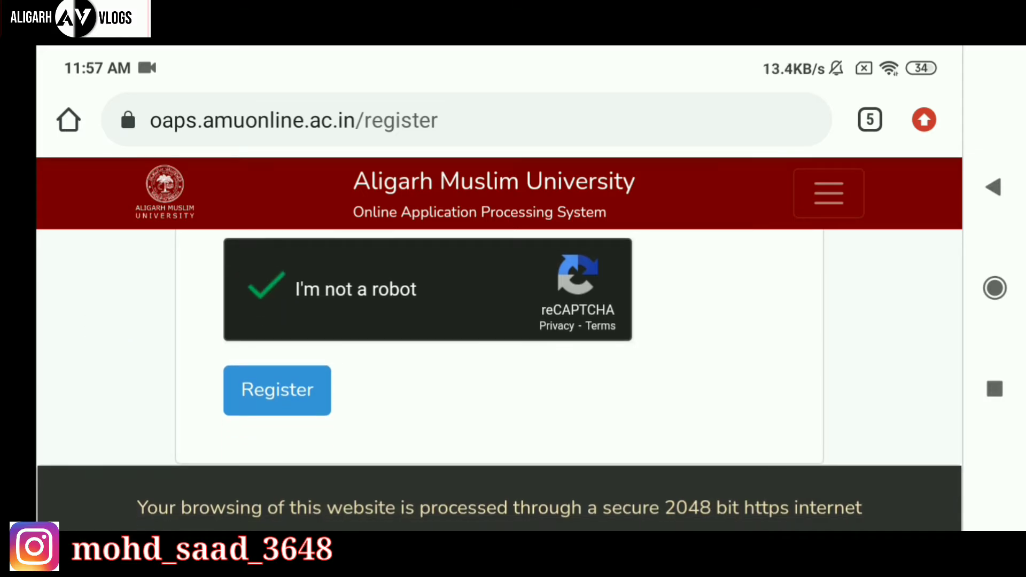
{"action": "left_click", "coordinate": [278, 391]}
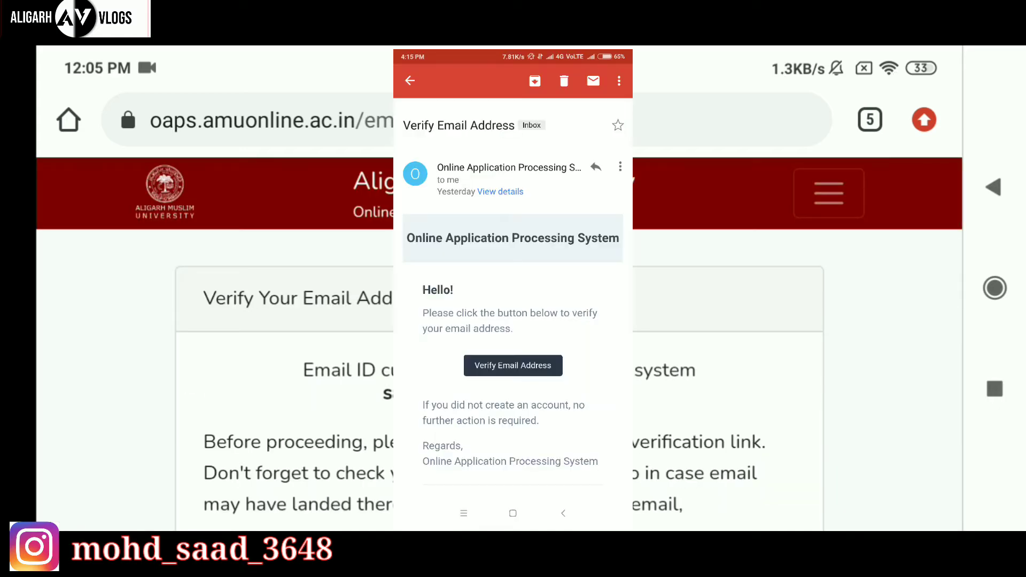
Scroll past the email verification page down to the dashboard's Step 5 application and payment components.
{"action": "left_click_drag", "start_coordinate": [166, 445], "coordinate": [143, 421]}
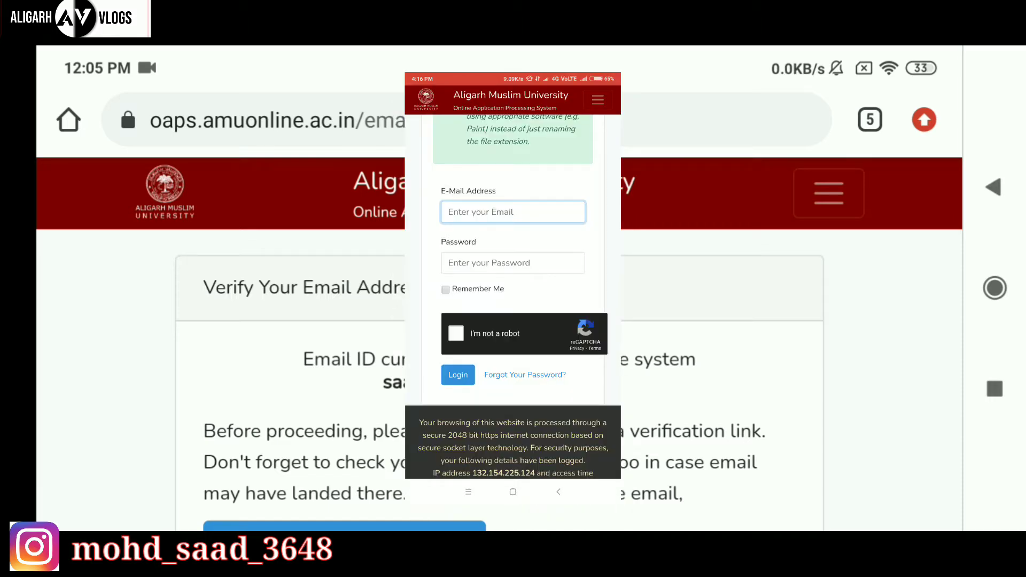
{"action": "left_click_drag", "start_coordinate": [165, 459], "coordinate": [130, 323]}
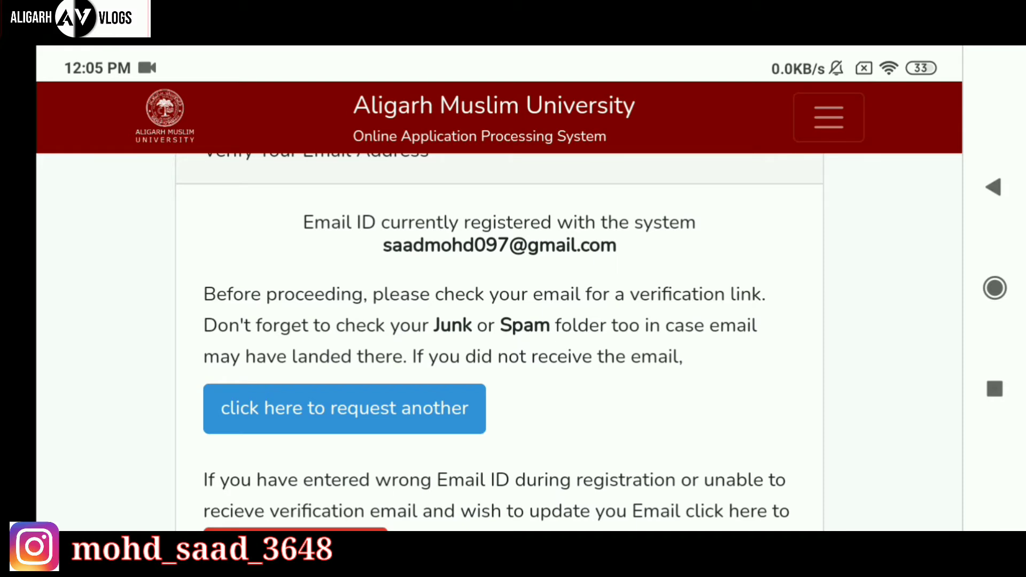
{"action": "scroll", "coordinate": [114, 222], "scroll_direction": "down", "scroll_amount": 8}
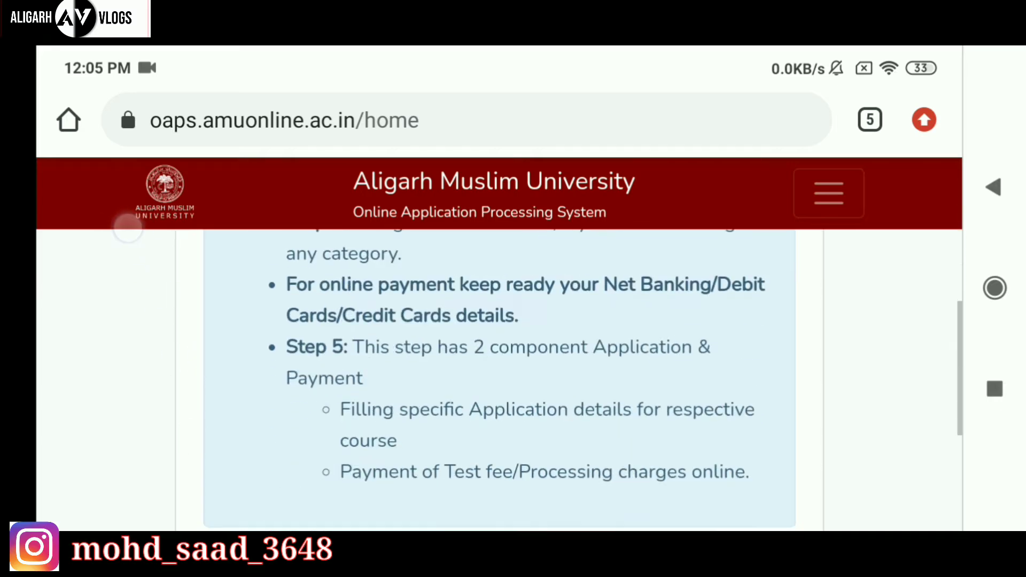
Show the Profile page with the registered name and birth date 2017-06-27.
{"action": "scroll", "coordinate": [125, 216], "scroll_direction": "up", "scroll_amount": 10}
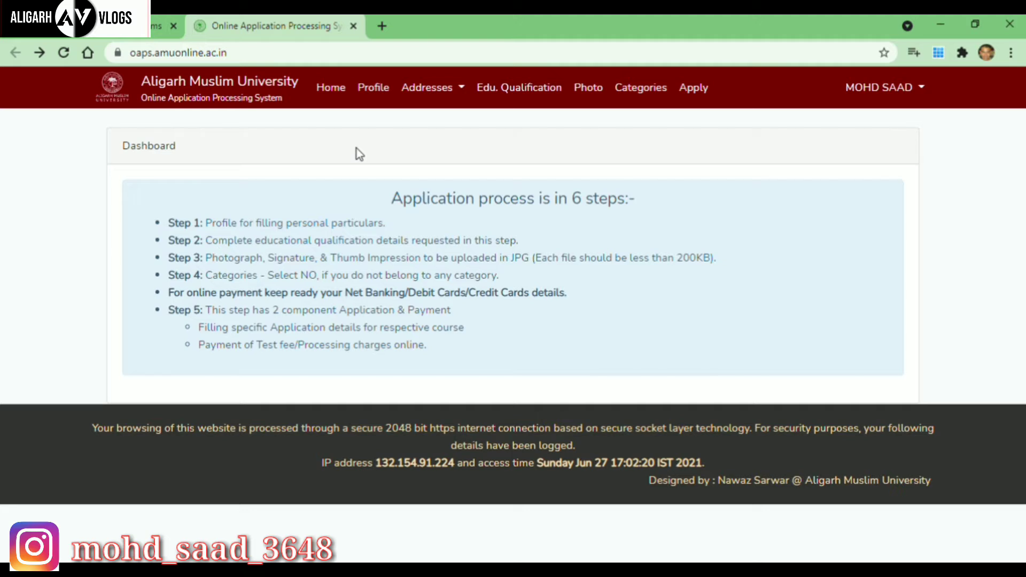
{"action": "left_click", "coordinate": [373, 89]}
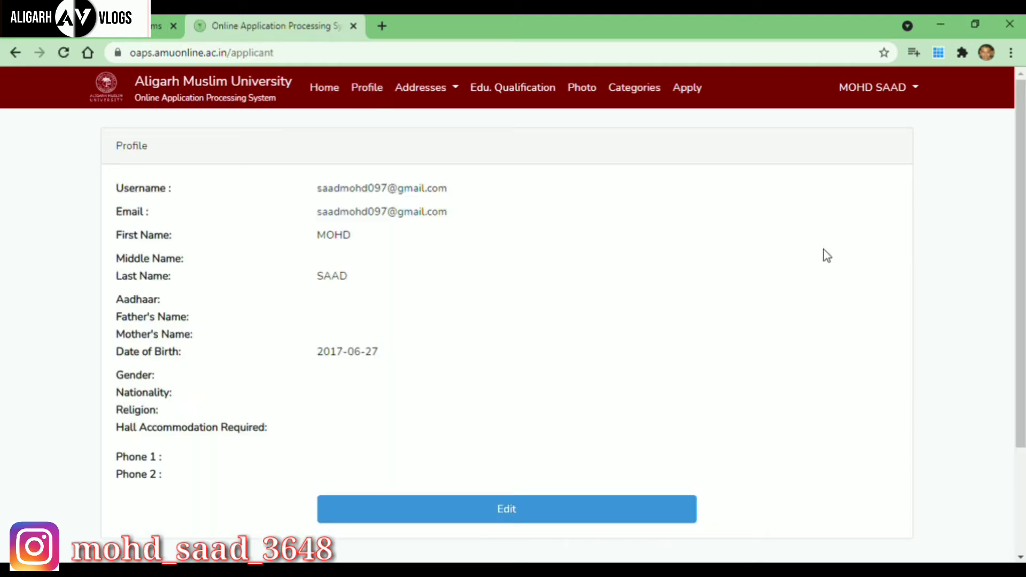
Edit the profile with parents' names, gender MALE, religion Islam, hostel NO, and proceed to review.
{"action": "left_click_drag", "start_coordinate": [1020, 243], "coordinate": [1023, 294]}
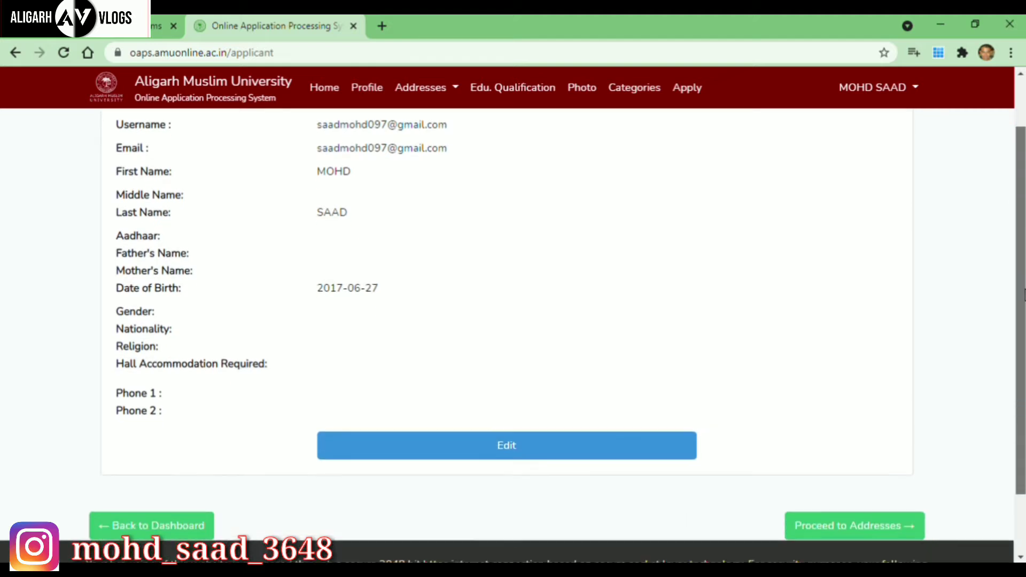
{"action": "scroll", "coordinate": [982, 168], "scroll_direction": "up", "scroll_amount": 2}
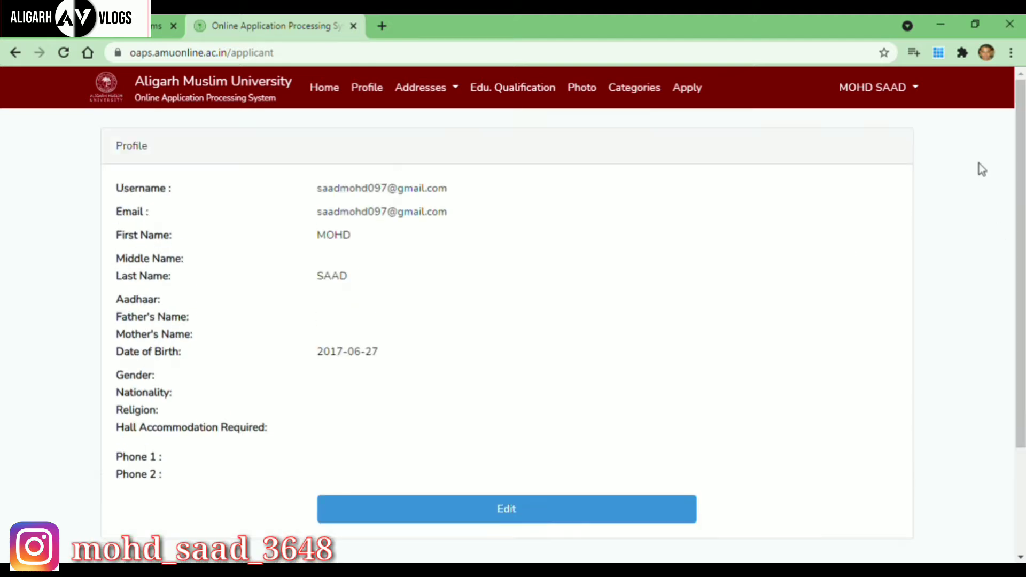
{"action": "left_click", "coordinate": [540, 509]}
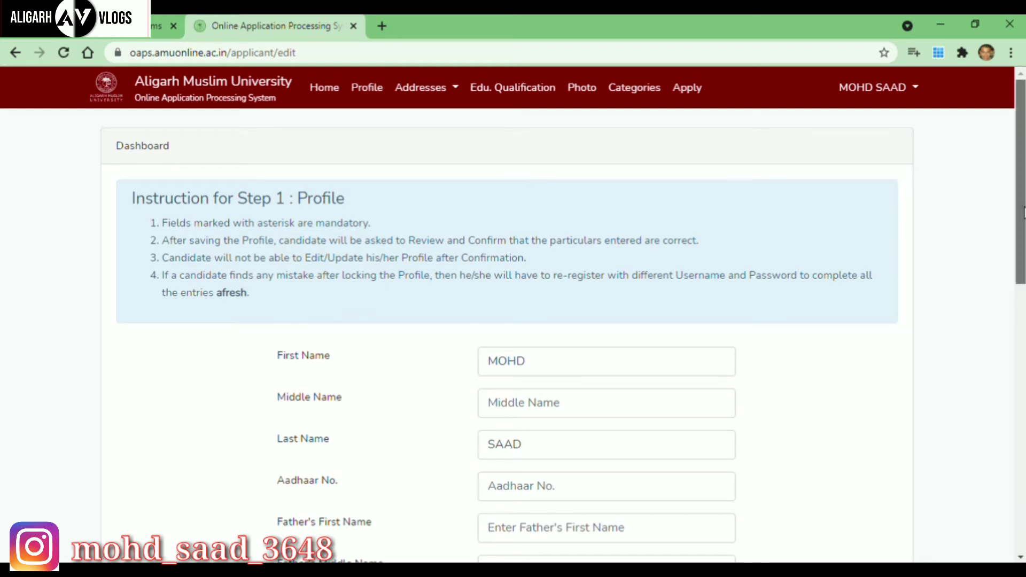
{"action": "left_click_drag", "start_coordinate": [1020, 219], "coordinate": [1019, 284]}
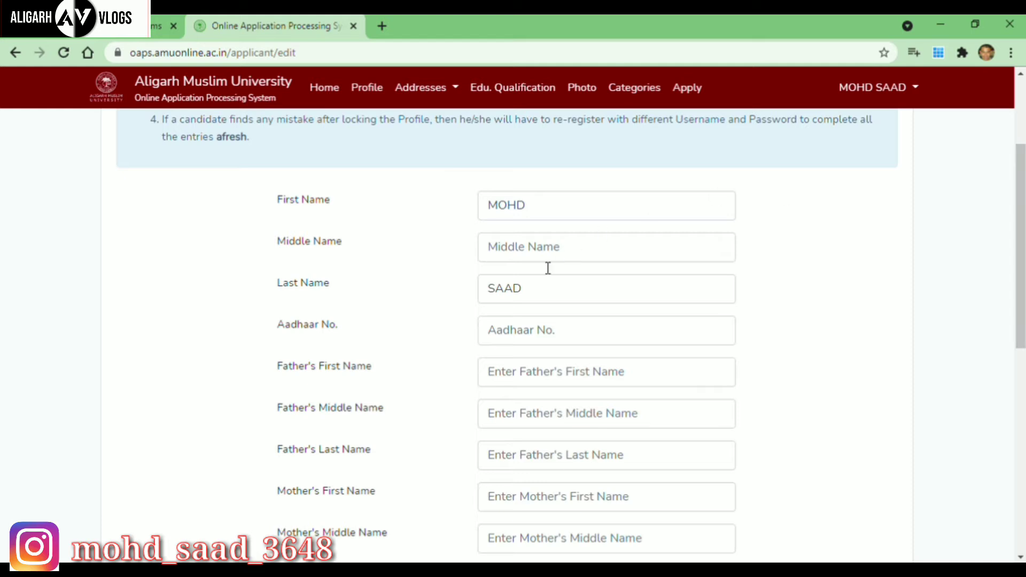
{"action": "left_click", "coordinate": [517, 377]}
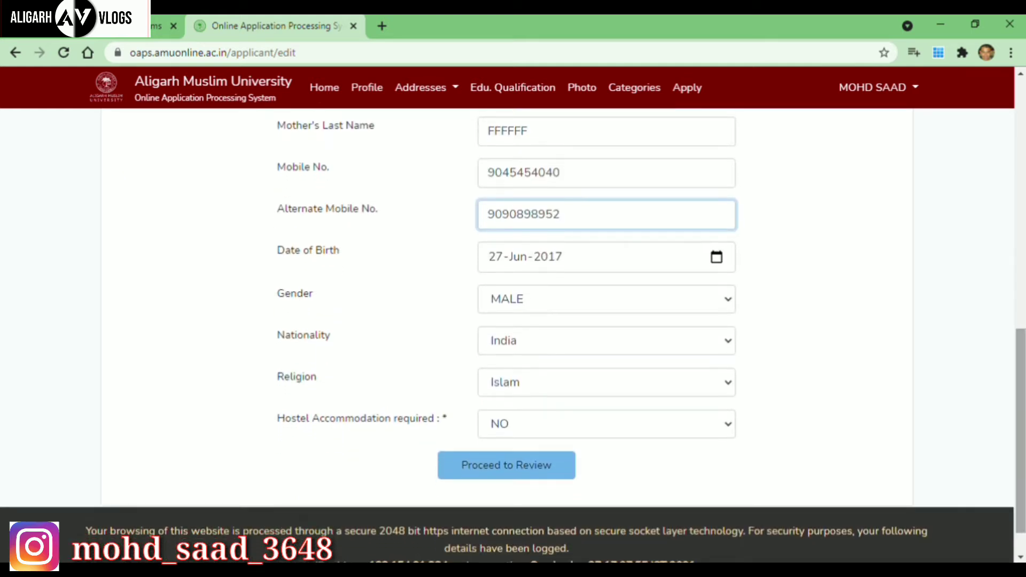
{"action": "left_click", "coordinate": [571, 477]}
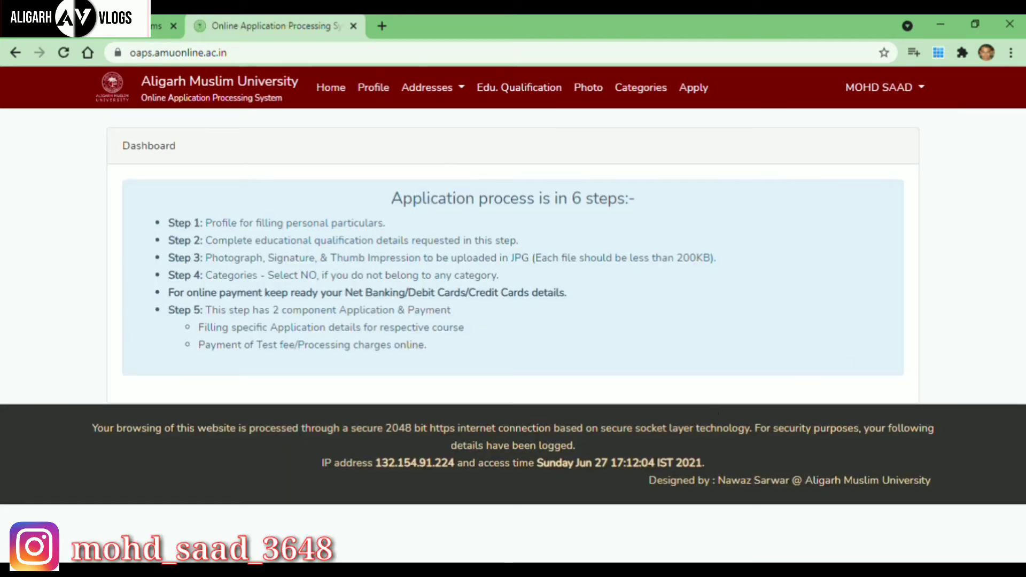
Start a new address and set its type to Correspondence Address.
{"action": "left_click", "coordinate": [428, 96]}
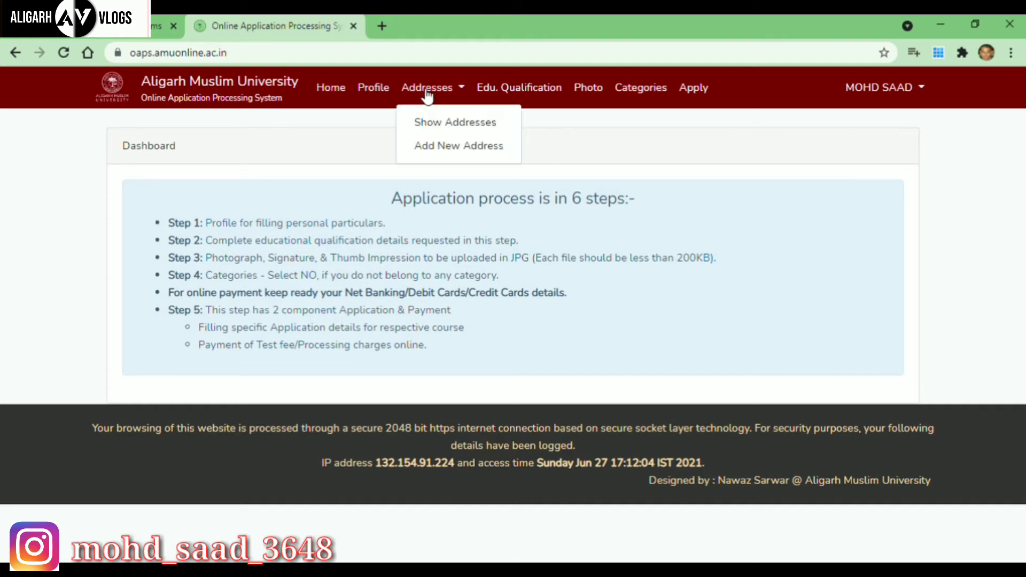
{"action": "left_click", "coordinate": [458, 146]}
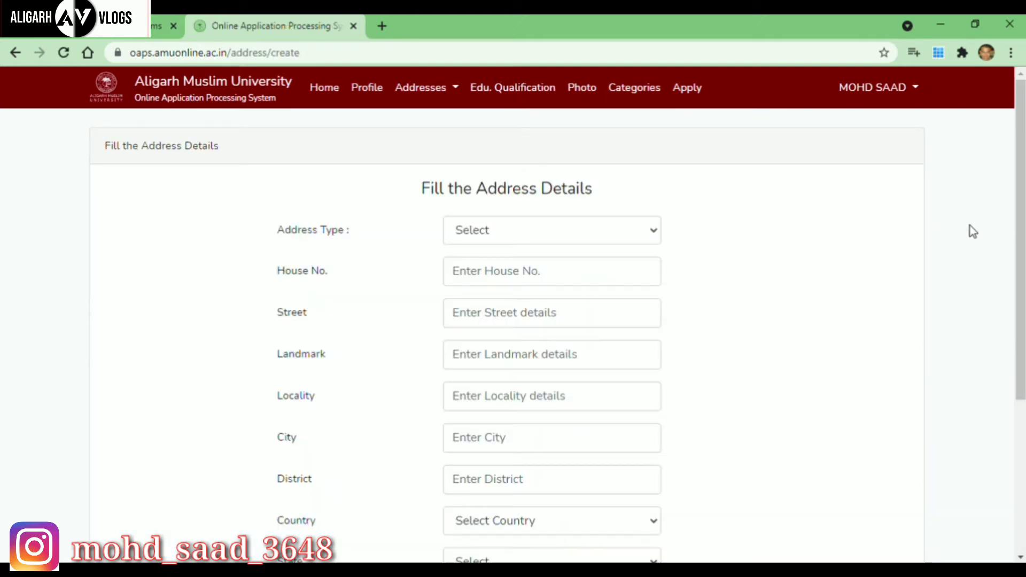
{"action": "scroll", "coordinate": [1021, 213], "scroll_direction": "down", "scroll_amount": 1}
{"action": "scroll", "coordinate": [992, 214], "scroll_direction": "down", "scroll_amount": 3}
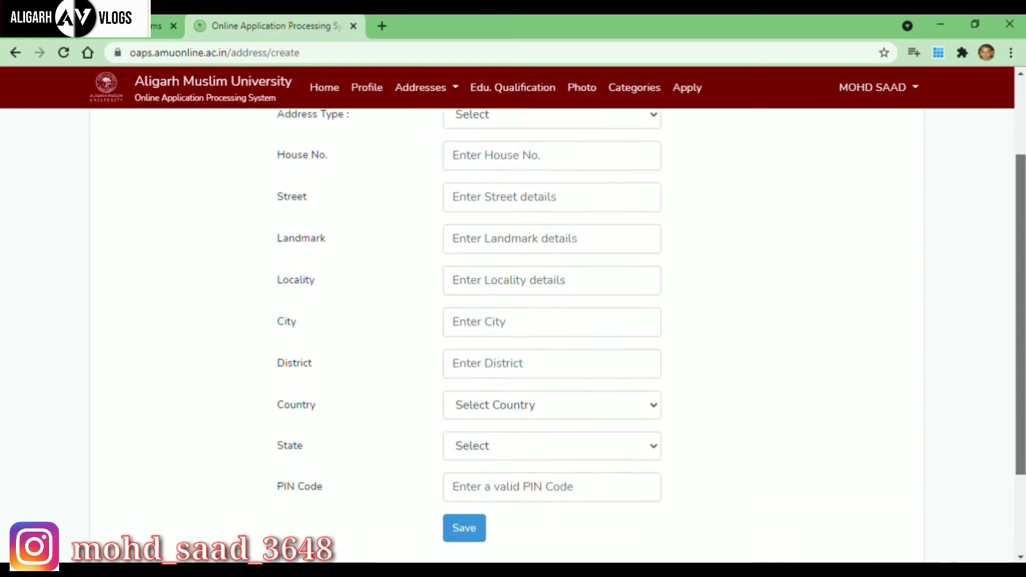
{"action": "scroll", "coordinate": [989, 210], "scroll_direction": "up", "scroll_amount": 4}
{"action": "scroll", "coordinate": [994, 224], "scroll_direction": "down", "scroll_amount": 1}
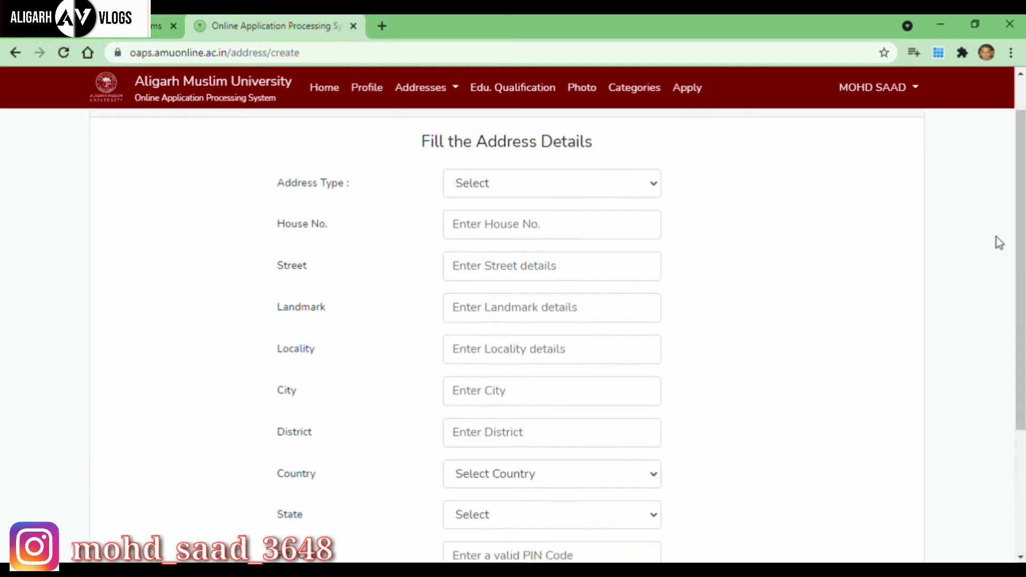
{"action": "left_click", "coordinate": [657, 182]}
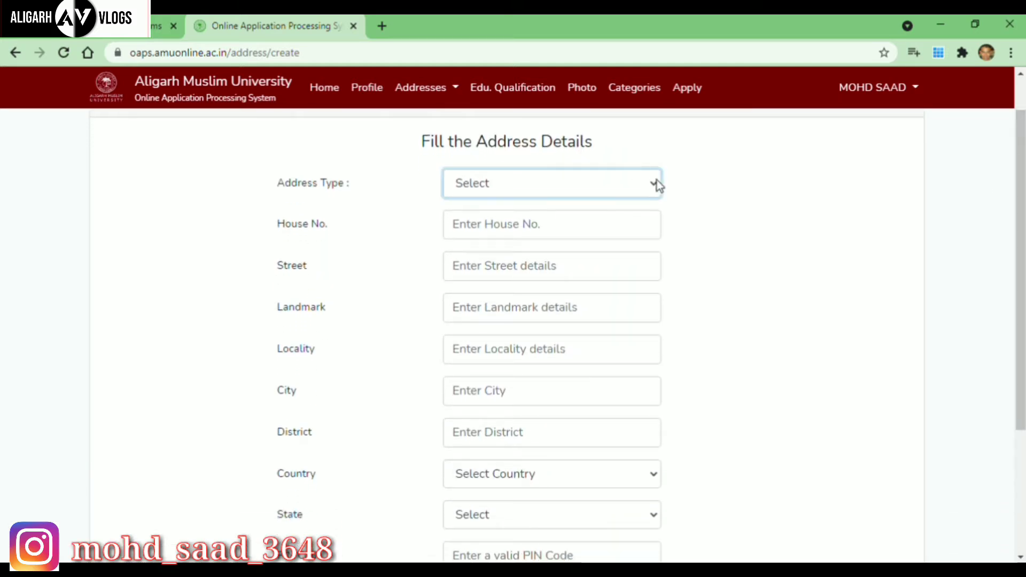
{"action": "left_click", "coordinate": [580, 227]}
Fill in the correspondence address house number, street and remaining fields, then save it.
{"action": "left_click", "coordinate": [574, 236]}
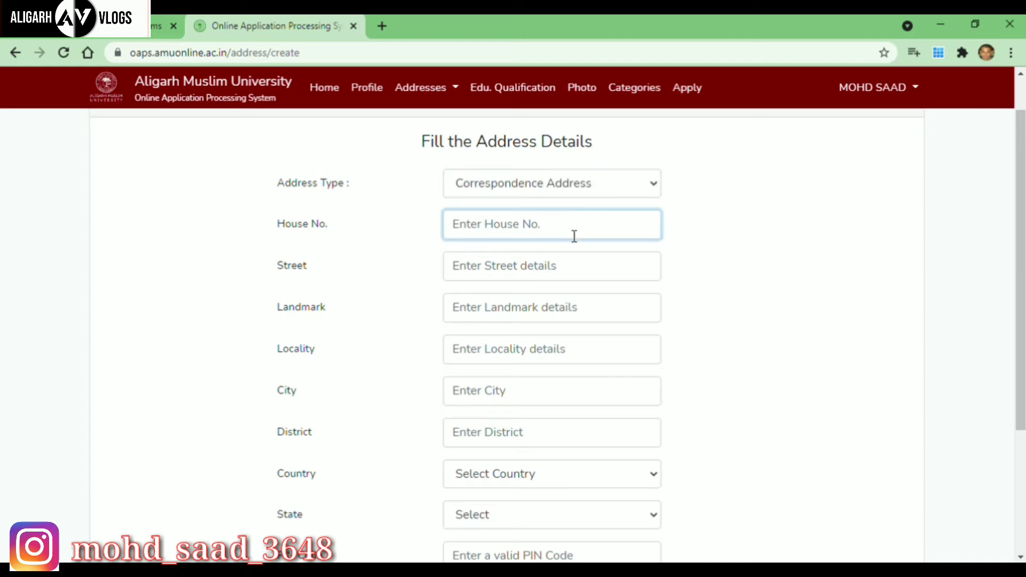
{"action": "type", "text": "45"}
{"action": "left_click", "coordinate": [518, 279]}
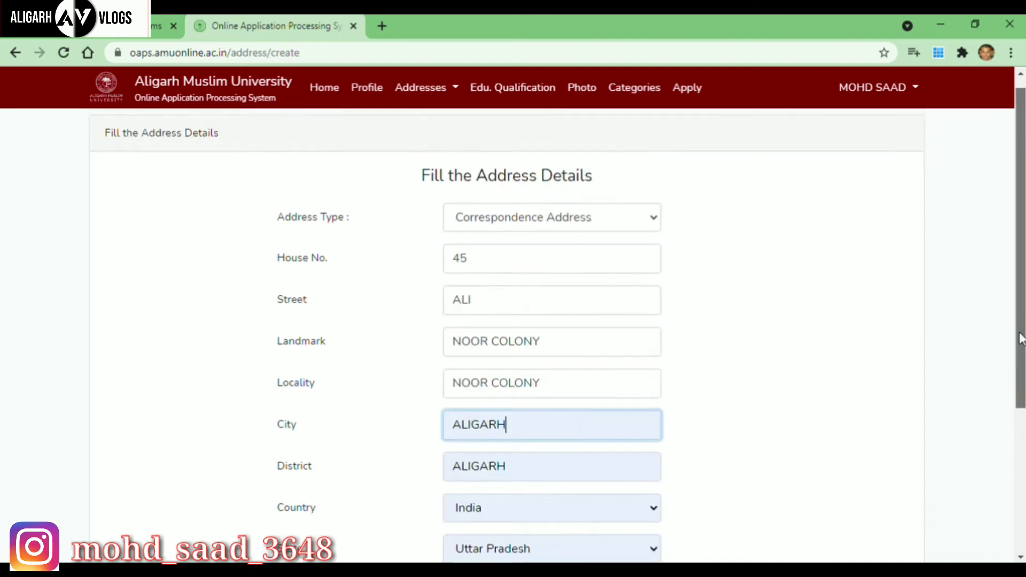
{"action": "left_click_drag", "start_coordinate": [1022, 332], "coordinate": [1023, 415]}
{"action": "left_click", "coordinate": [465, 472]}
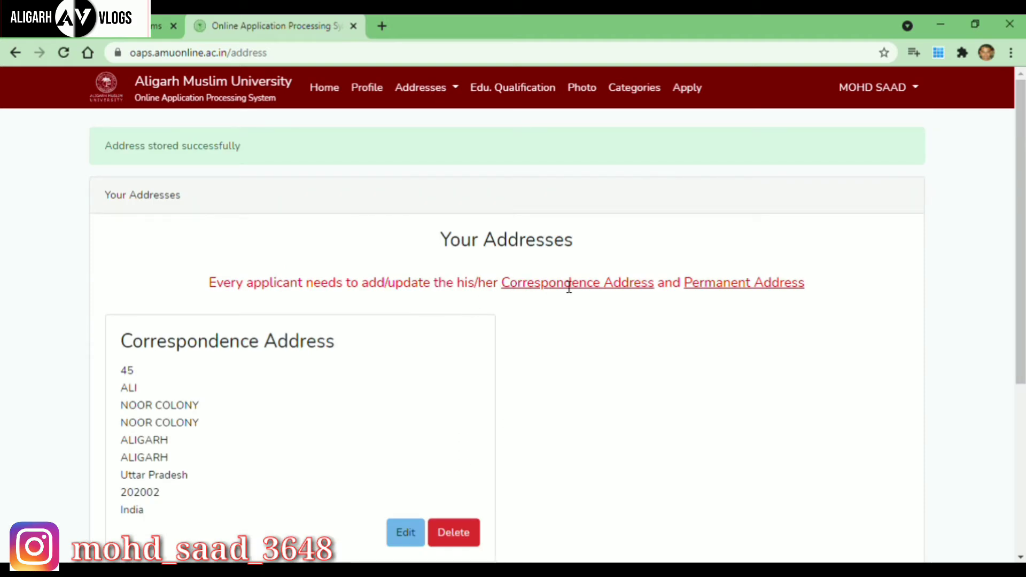
Add a Permanent Address with house number 4415 and save it.
{"action": "left_click", "coordinate": [457, 89]}
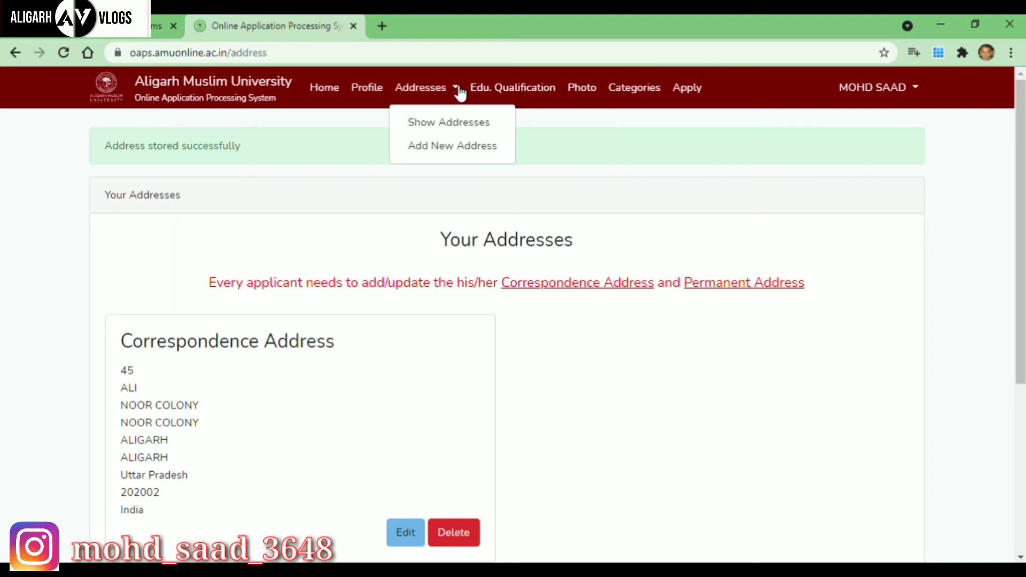
{"action": "left_click", "coordinate": [462, 148]}
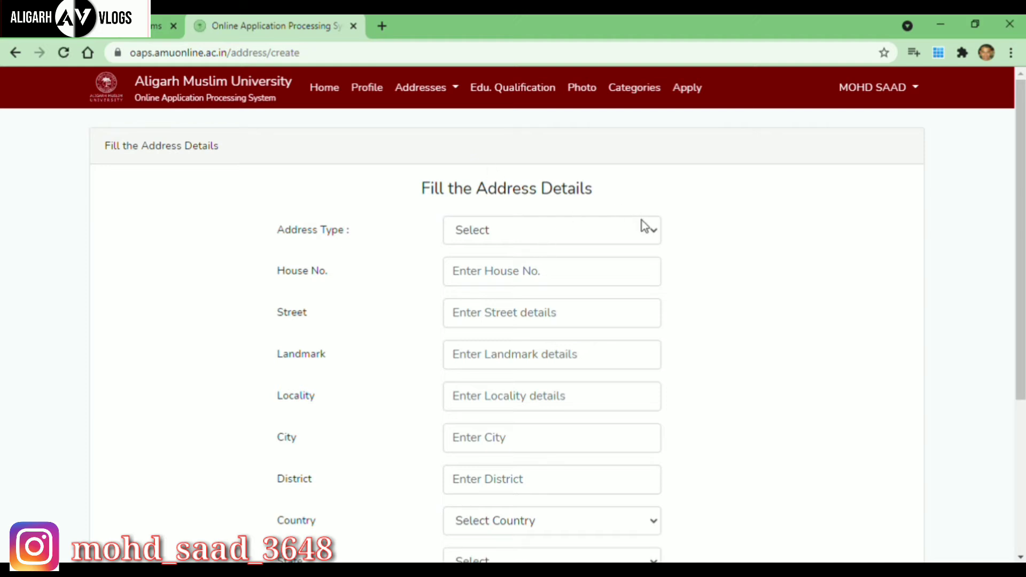
{"action": "left_click", "coordinate": [653, 233]}
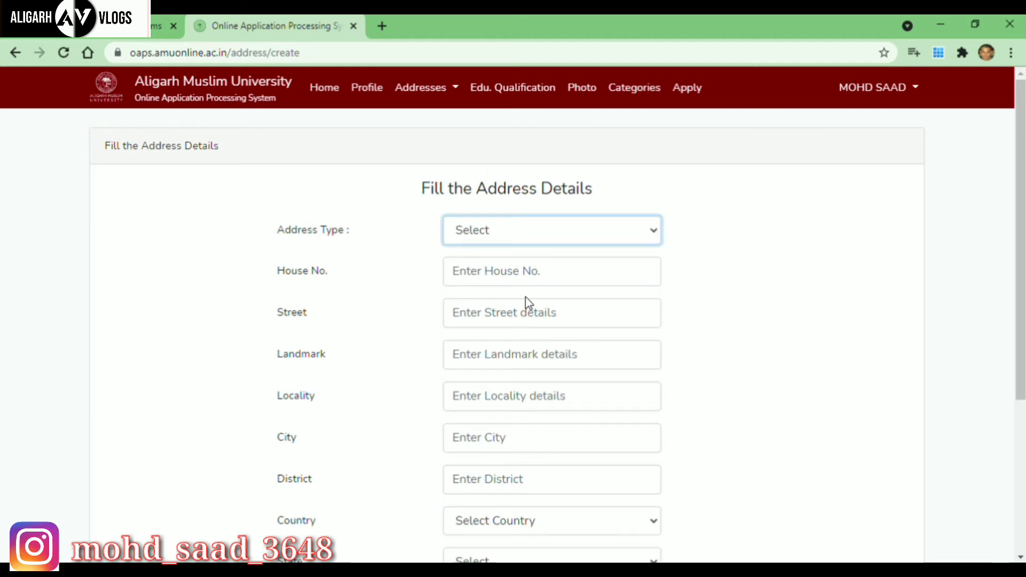
{"action": "key", "text": "Down"}
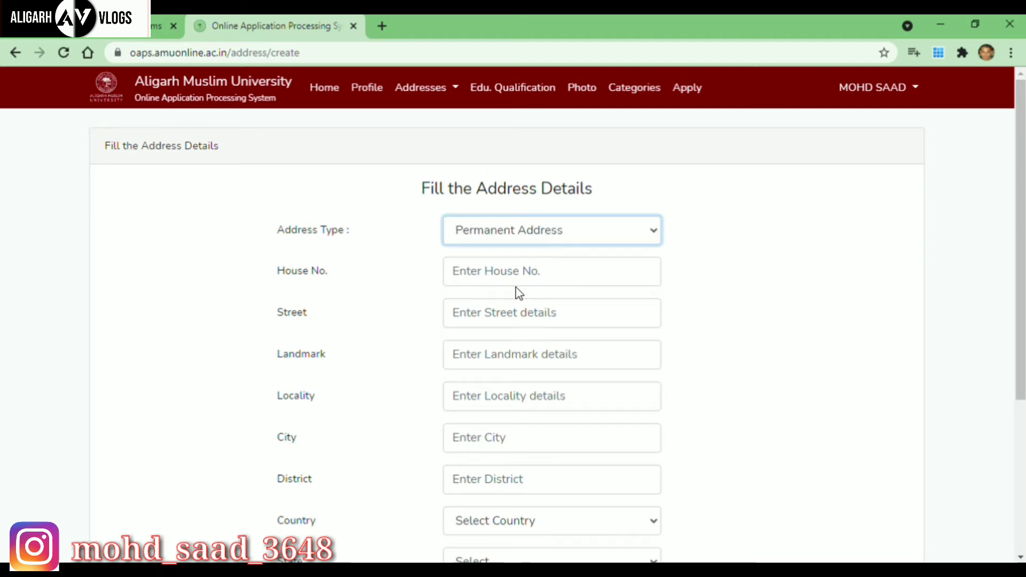
{"action": "left_click", "coordinate": [558, 281]}
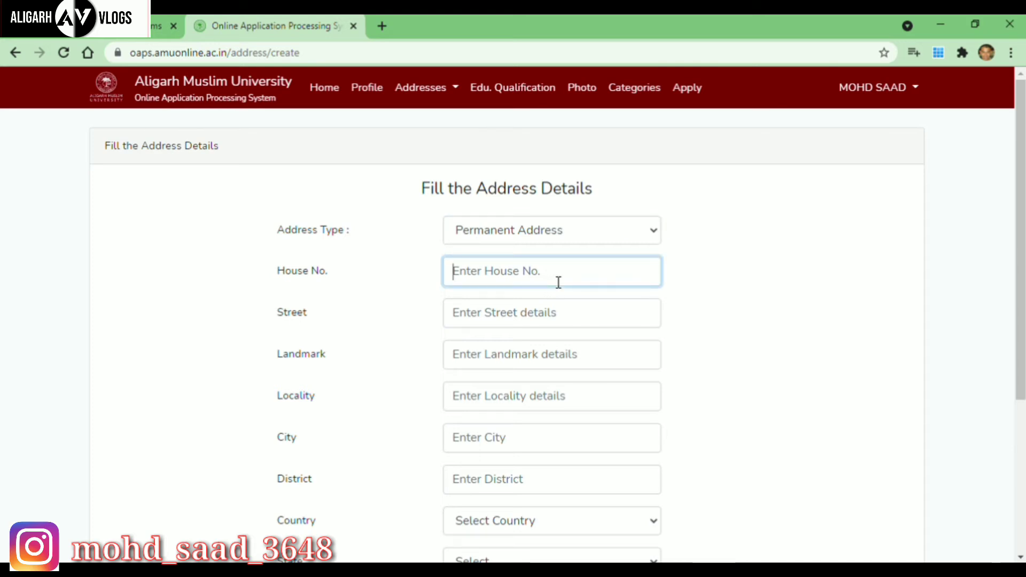
{"action": "type", "text": "4415"}
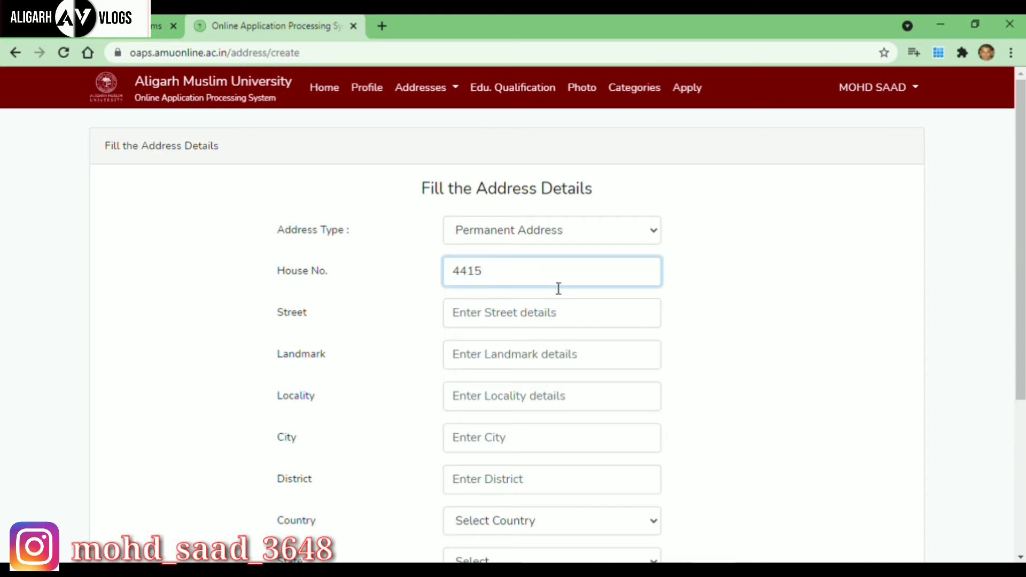
{"action": "left_click", "coordinate": [543, 325]}
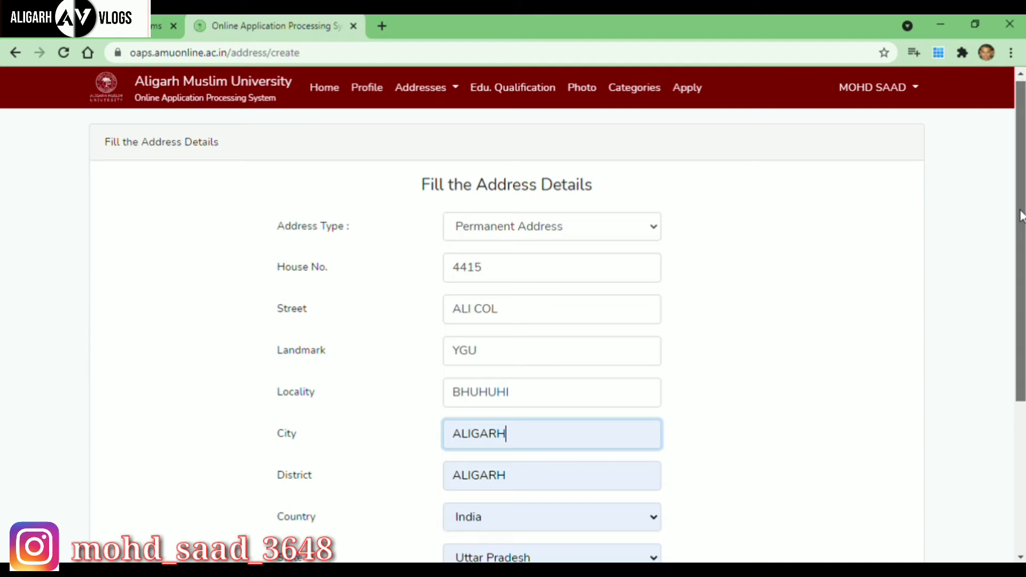
{"action": "scroll", "coordinate": [1021, 214], "scroll_direction": "down", "scroll_amount": 3}
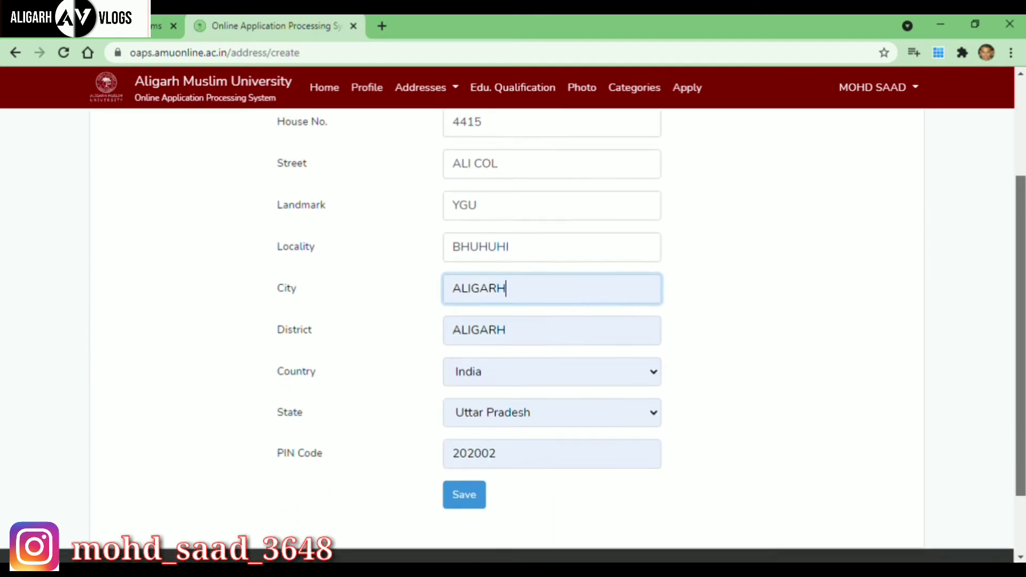
{"action": "left_click", "coordinate": [477, 475]}
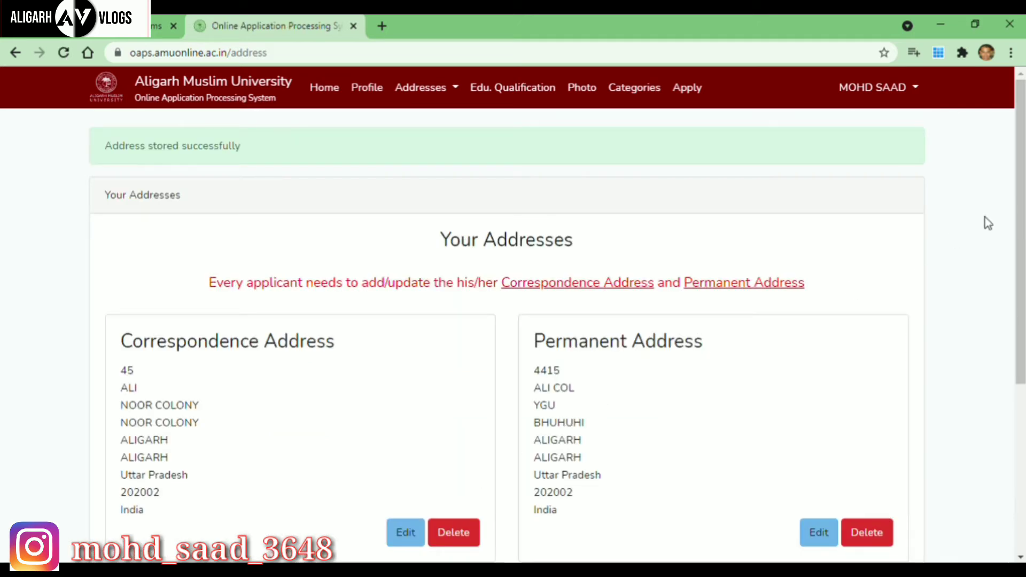
Continue to the Educational Qualification step.
{"action": "scroll", "coordinate": [1021, 225], "scroll_direction": "down", "scroll_amount": 2}
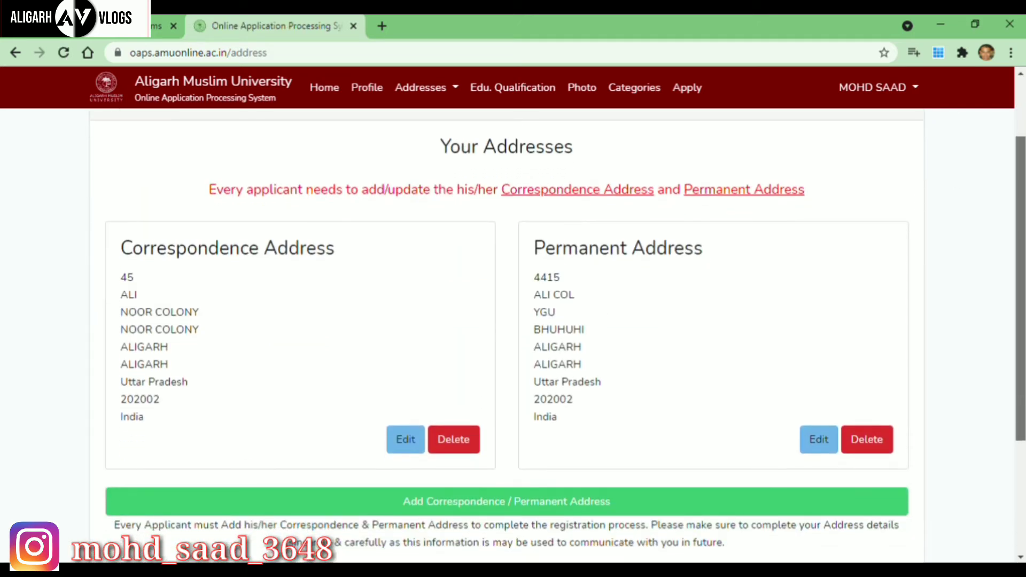
{"action": "scroll", "coordinate": [505, 335], "scroll_direction": "down", "scroll_amount": 3}
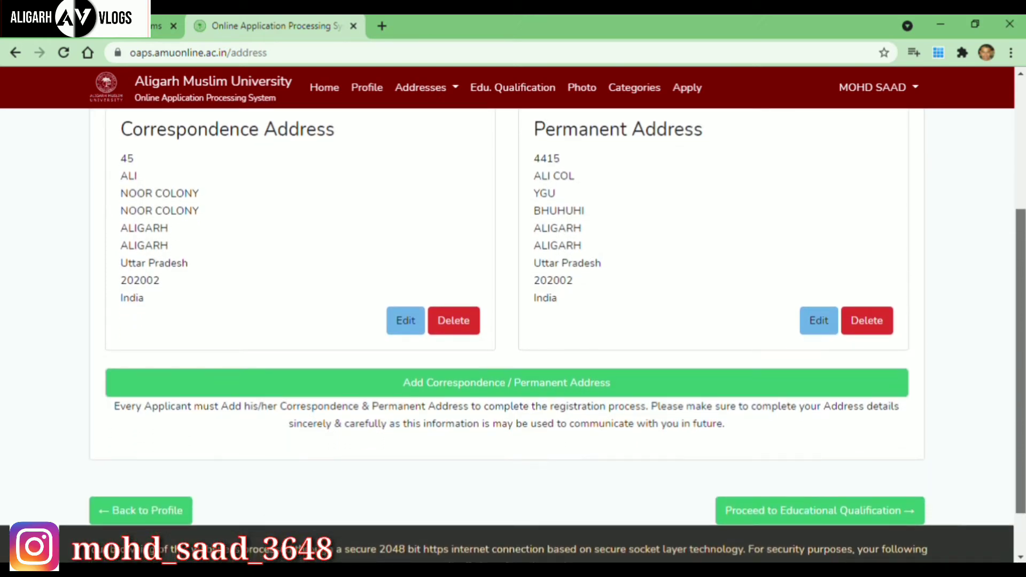
{"action": "scroll", "coordinate": [504, 321], "scroll_direction": "down", "scroll_amount": 1}
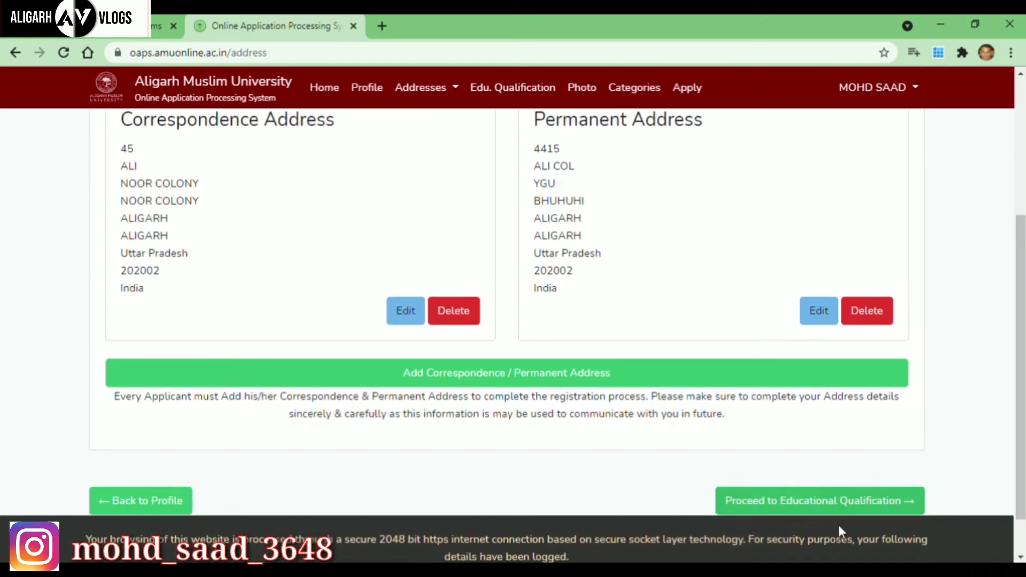
{"action": "left_click", "coordinate": [839, 502]}
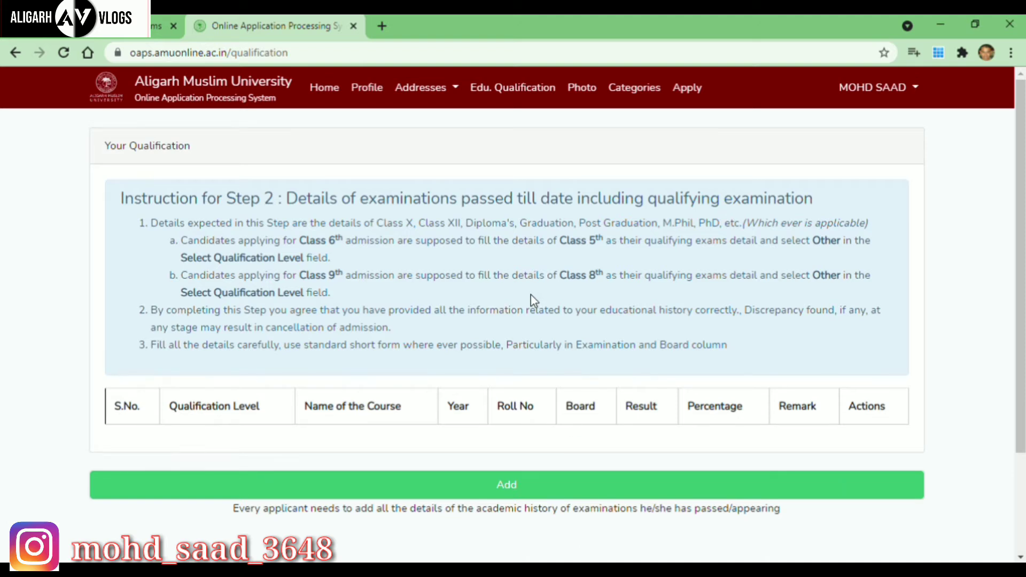
Add a new SSSC-level qualification with course name SSSC PART II.
{"action": "left_click", "coordinate": [517, 486]}
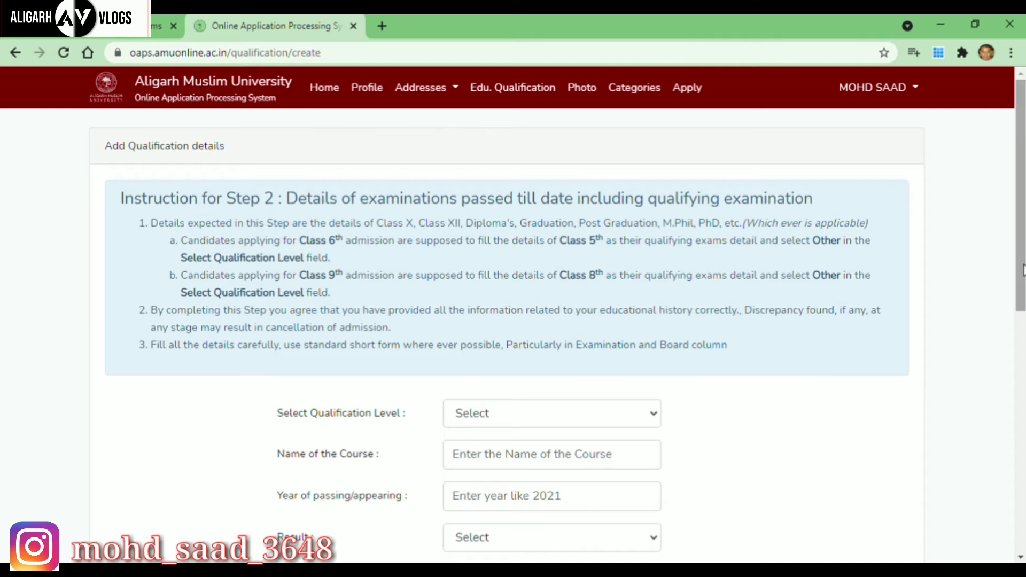
{"action": "scroll", "coordinate": [1005, 320], "scroll_direction": "down", "scroll_amount": 3}
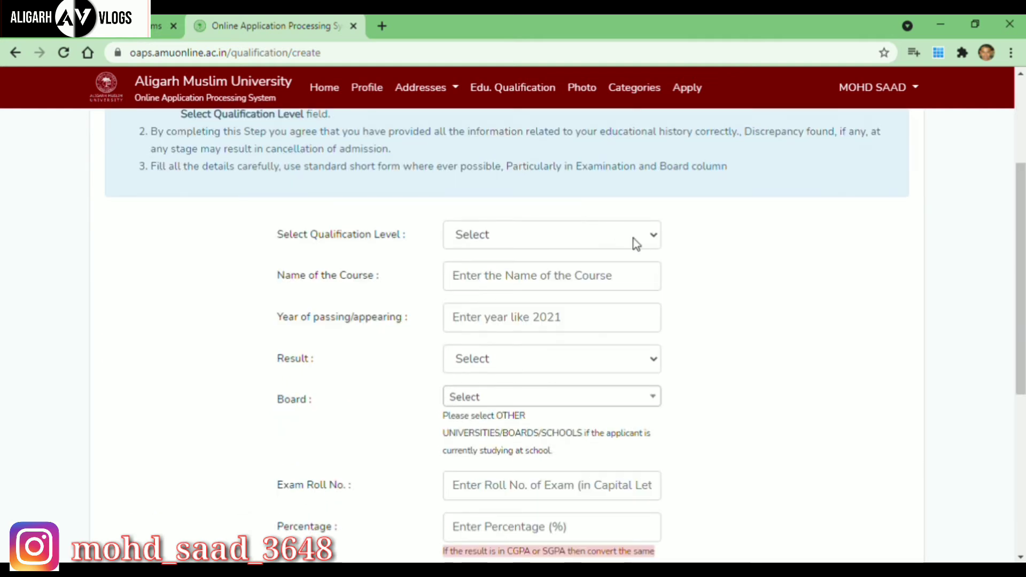
{"action": "left_click", "coordinate": [655, 238]}
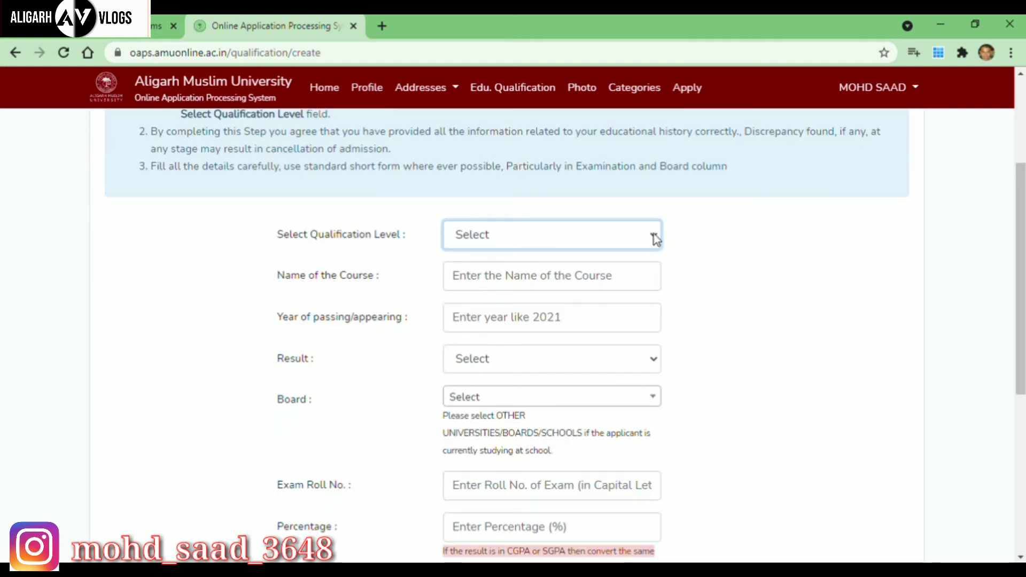
{"action": "left_click", "coordinate": [516, 296]}
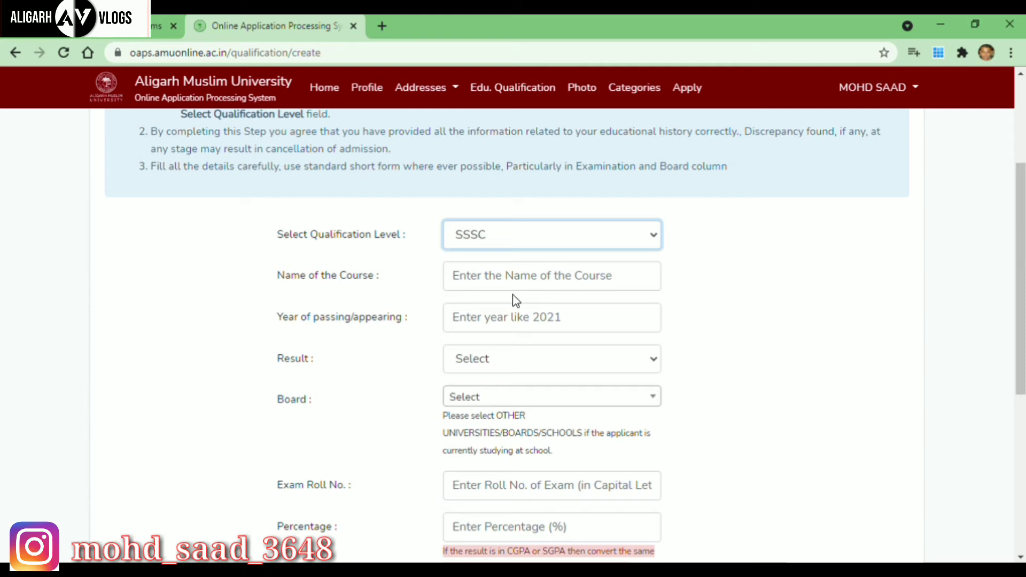
{"action": "left_click", "coordinate": [579, 282]}
{"action": "type", "text": "SSS"}
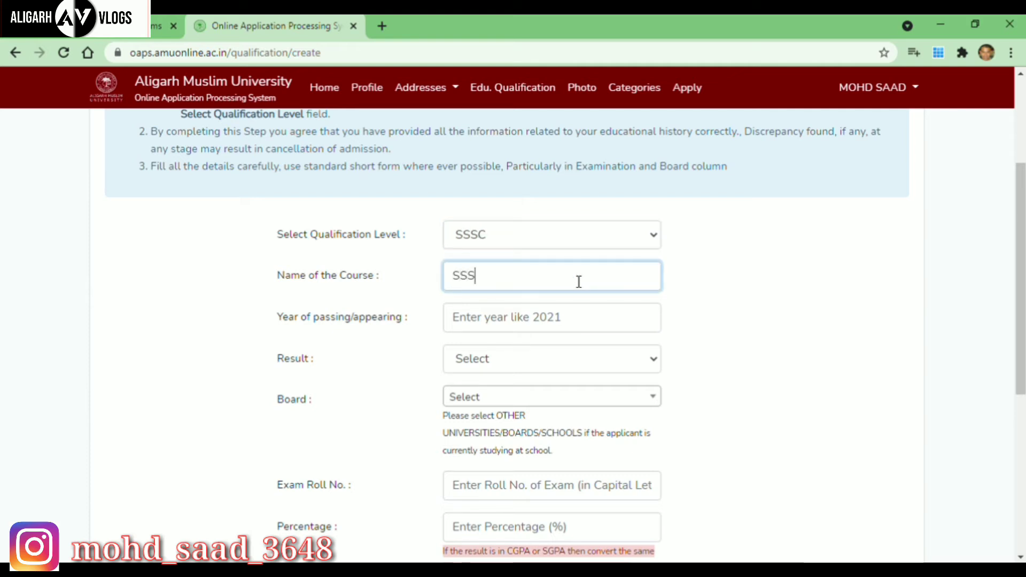
{"action": "type", "text": "C PART II"}
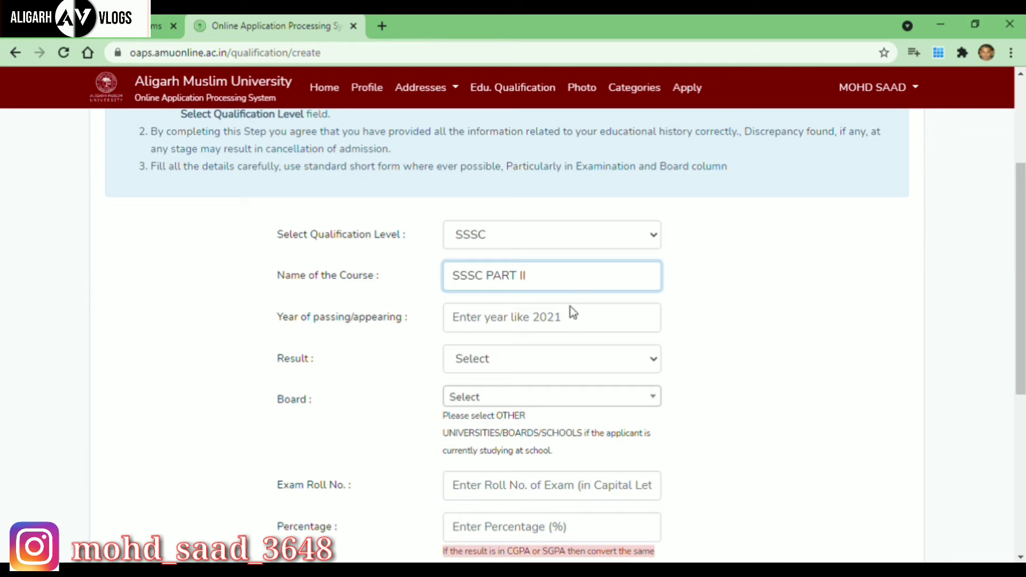
Enter 2021 as the passing year and mark the result as Awaited.
{"action": "left_click", "coordinate": [573, 322]}
{"action": "type", "text": "21"}
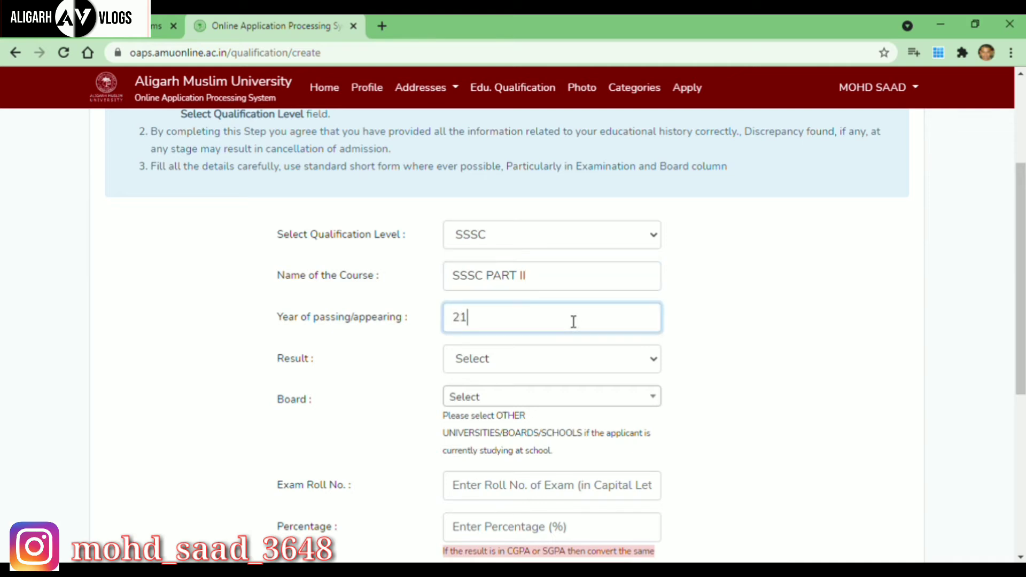
{"action": "key", "text": "BackSpace"}
{"action": "type", "text": "021"}
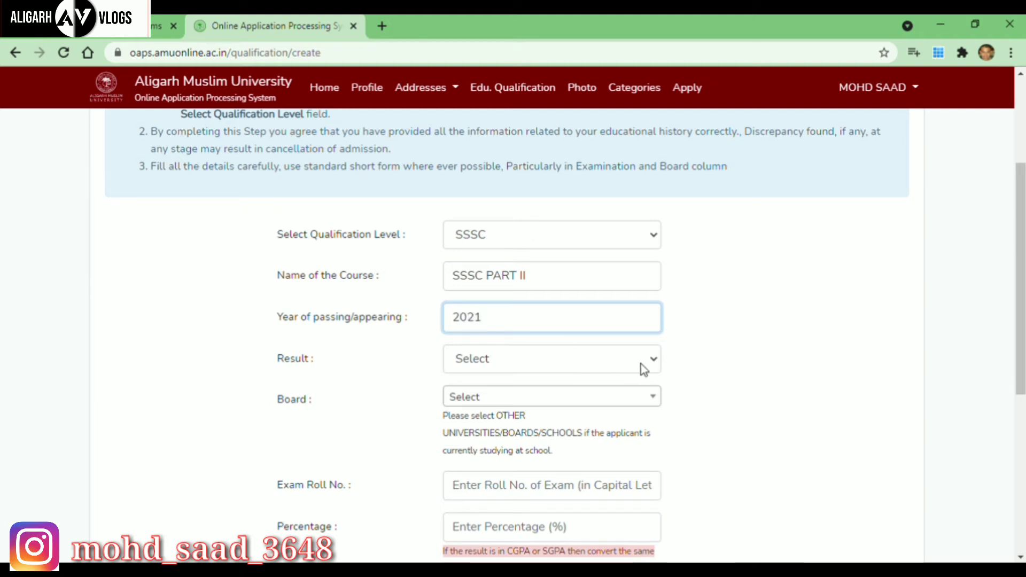
{"action": "left_click", "coordinate": [654, 359]}
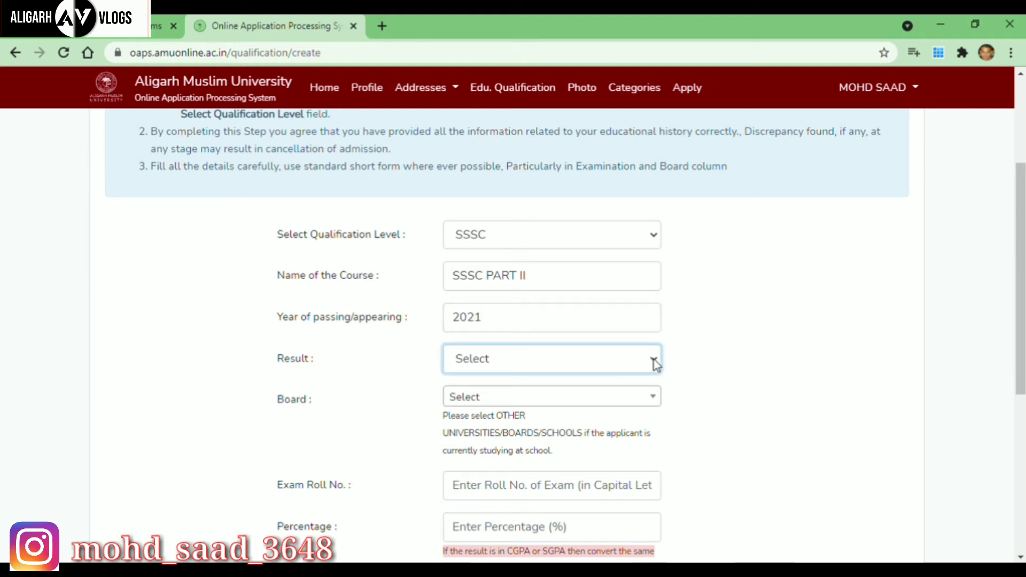
{"action": "left_click", "coordinate": [510, 441]}
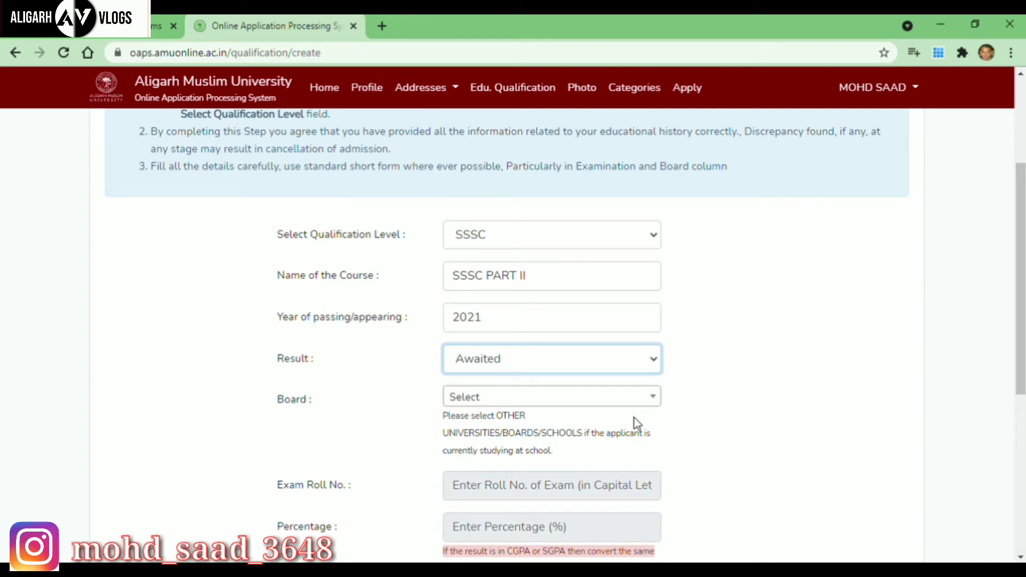
Choose Aligarh Muslim University as board, save the qualification, and proceed to photo upload.
{"action": "left_click", "coordinate": [654, 399]}
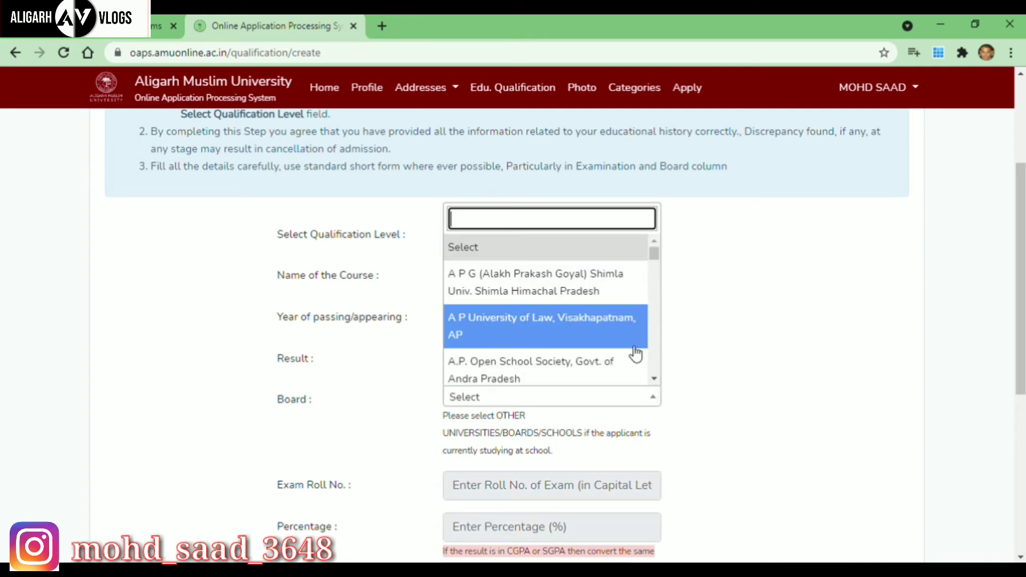
{"action": "type", "text": "ali"}
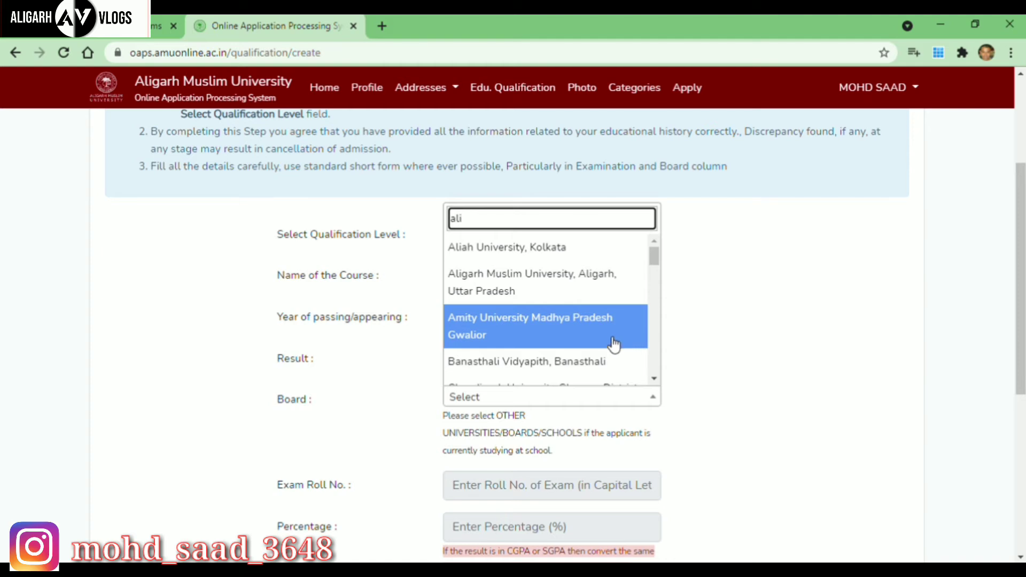
{"action": "left_click", "coordinate": [572, 289]}
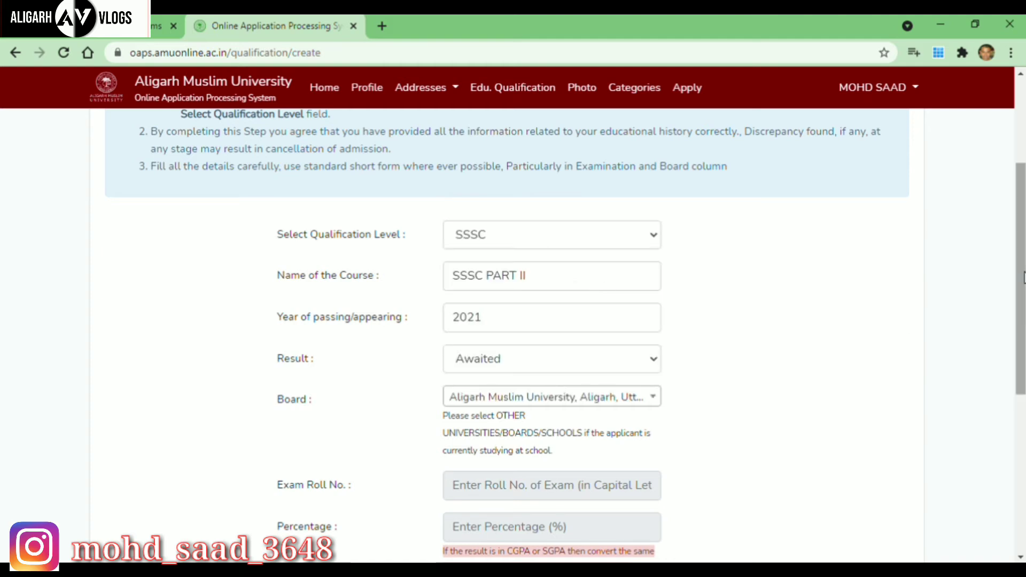
{"action": "scroll", "coordinate": [551, 337], "scroll_direction": "down", "scroll_amount": 2}
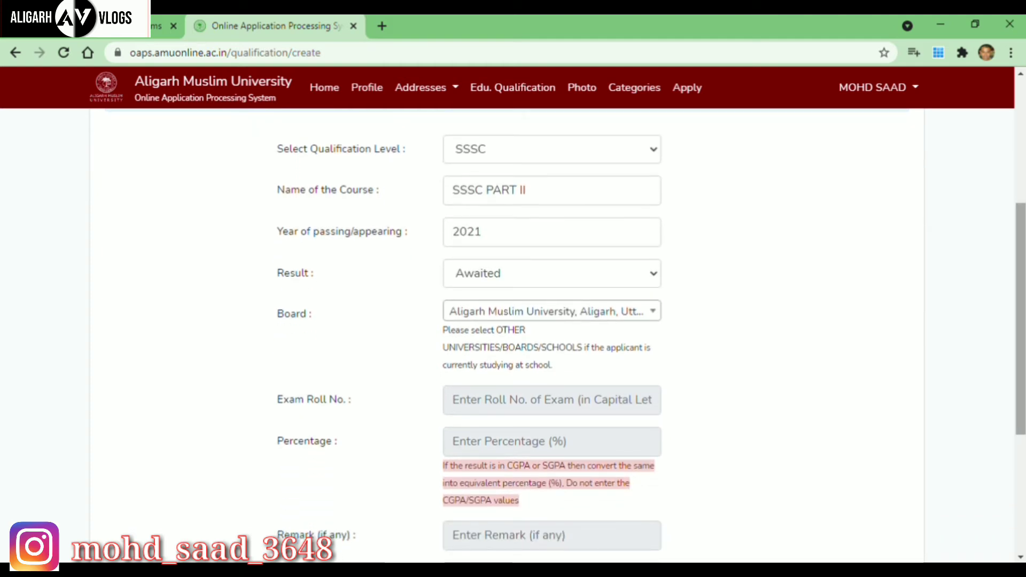
{"action": "left_click_drag", "start_coordinate": [1021, 306], "coordinate": [1022, 409]}
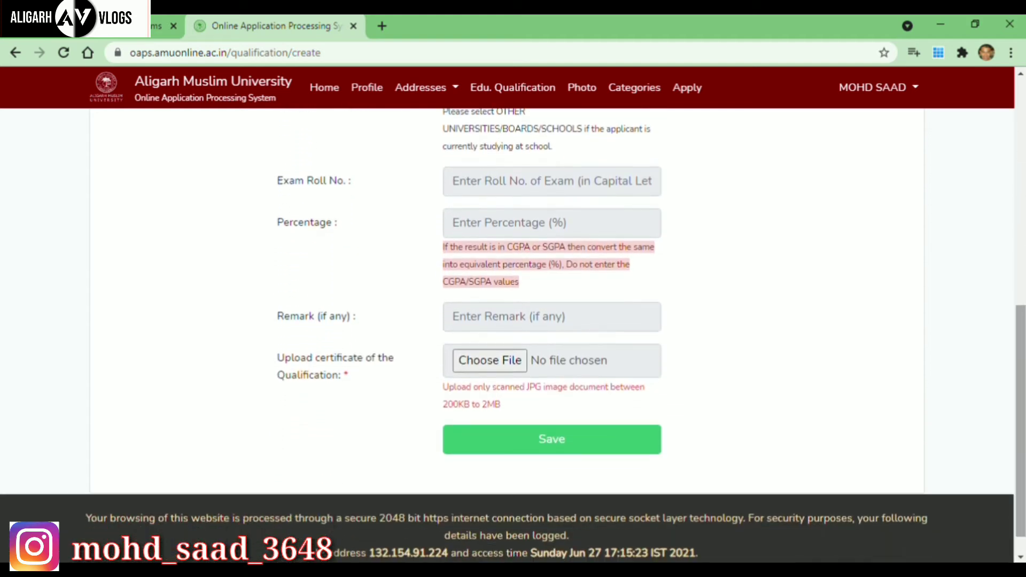
{"action": "left_click", "coordinate": [625, 451]}
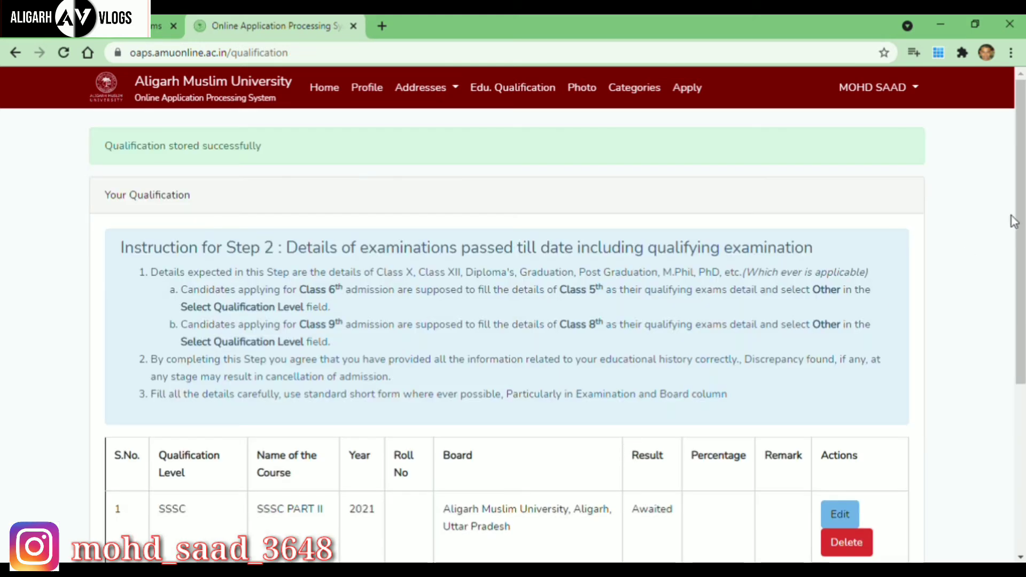
{"action": "left_click_drag", "start_coordinate": [1024, 204], "coordinate": [1024, 342]}
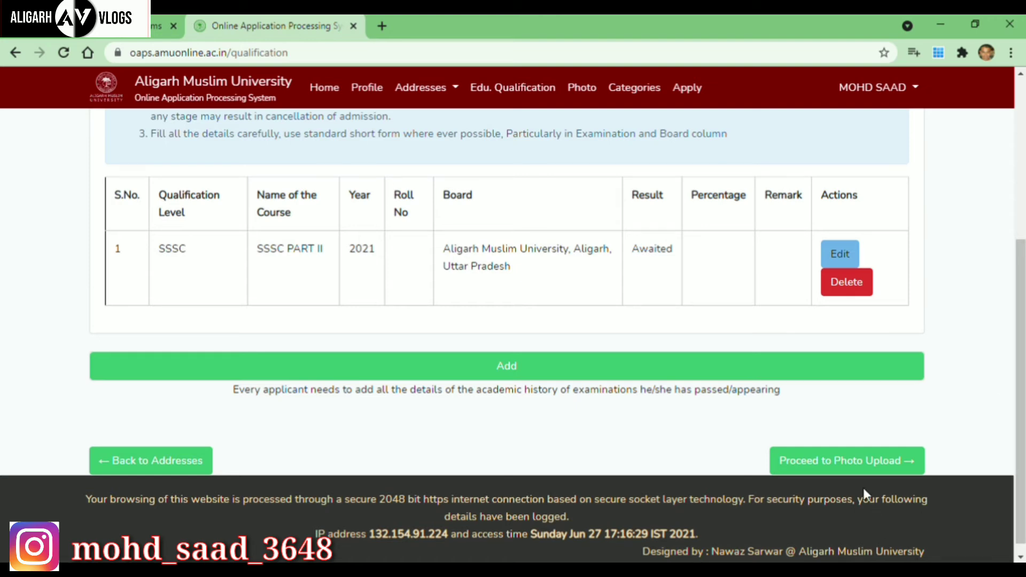
{"action": "left_click", "coordinate": [859, 467]}
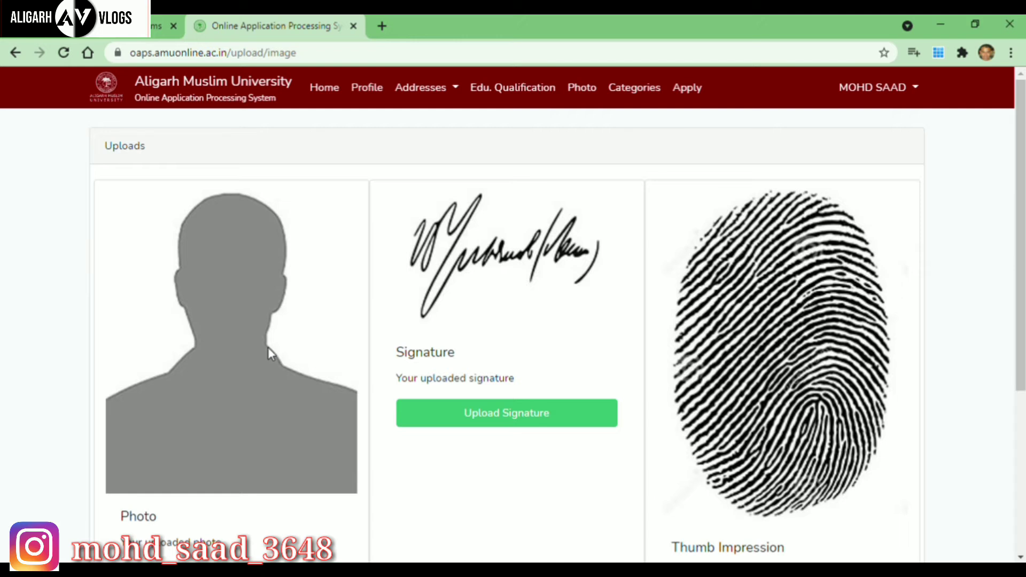
Accept the photo requirements and upload pic.jpg as the applicant's photo.
{"action": "left_click_drag", "start_coordinate": [1023, 195], "coordinate": [1023, 225]}
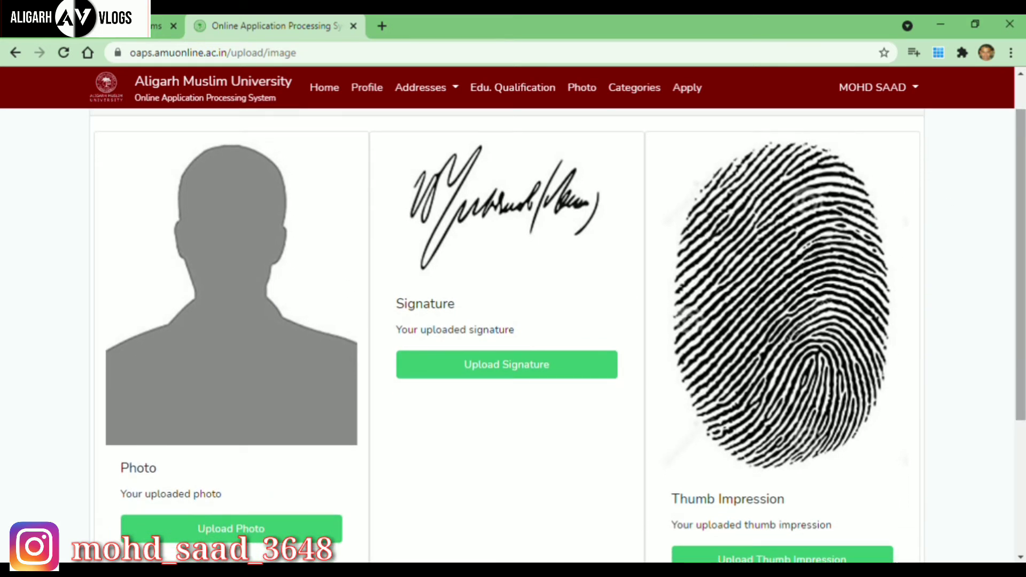
{"action": "left_click", "coordinate": [242, 528]}
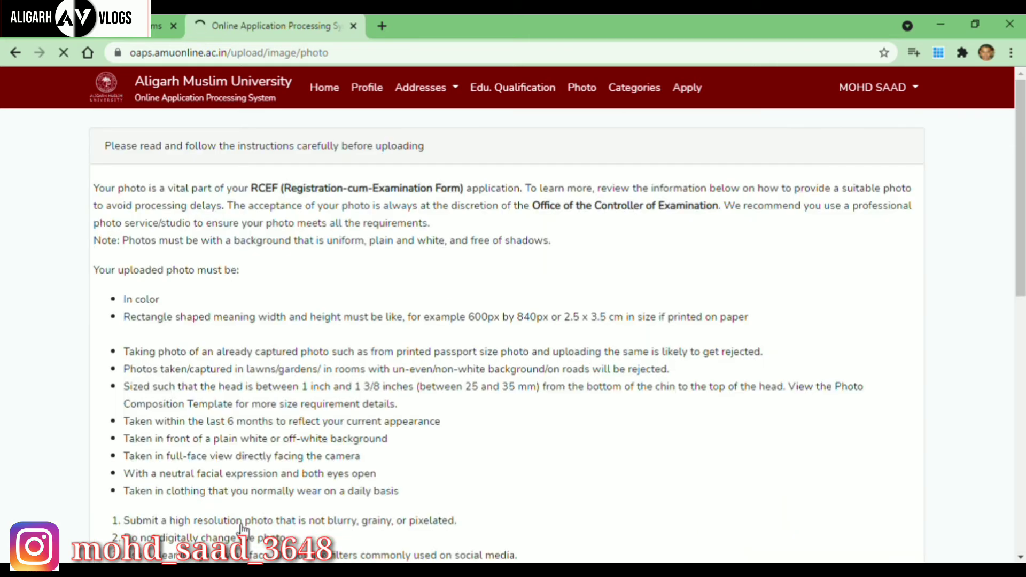
{"action": "left_click_drag", "start_coordinate": [1022, 160], "coordinate": [1024, 358]}
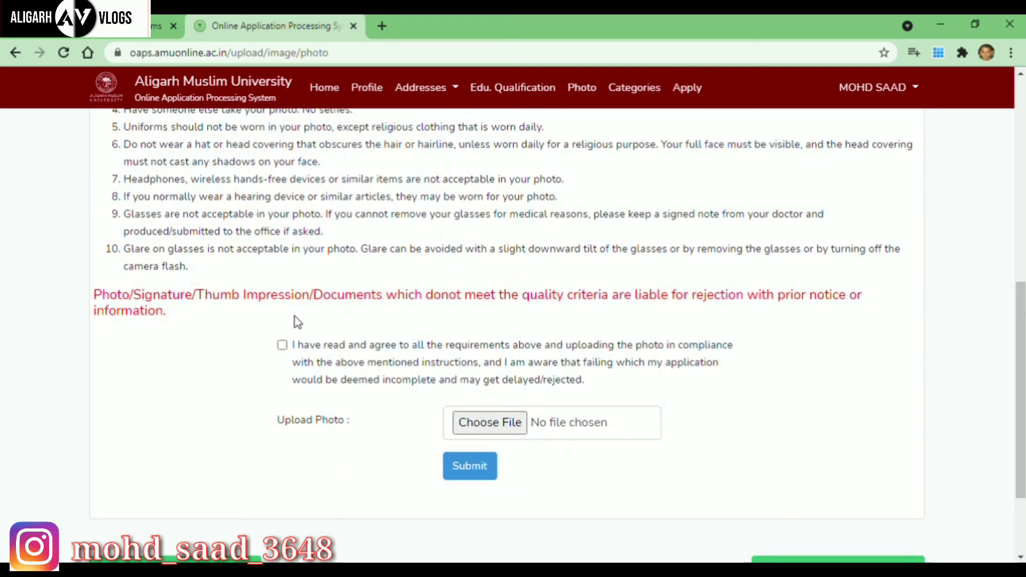
{"action": "left_click", "coordinate": [282, 345]}
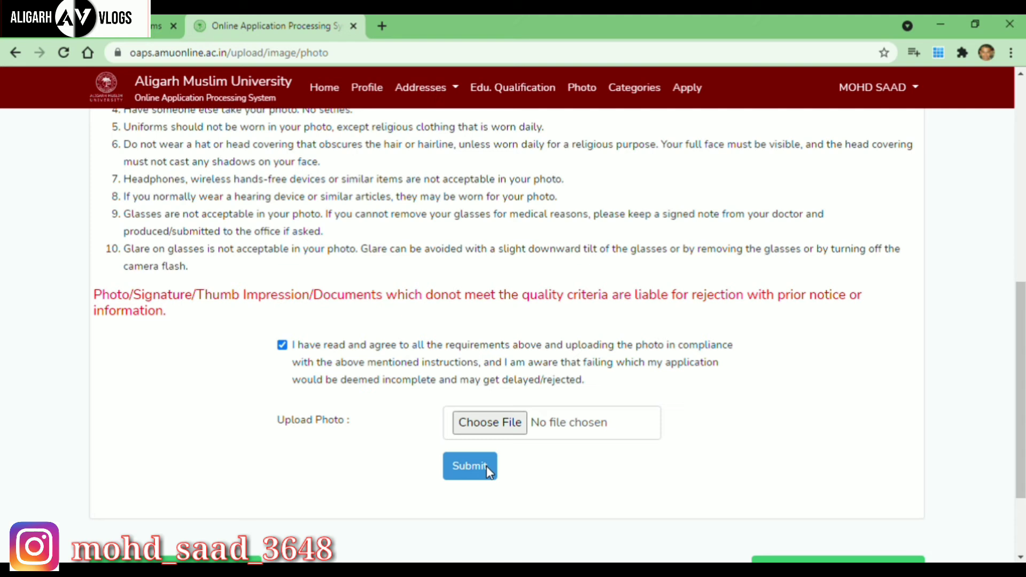
{"action": "left_click", "coordinate": [492, 423]}
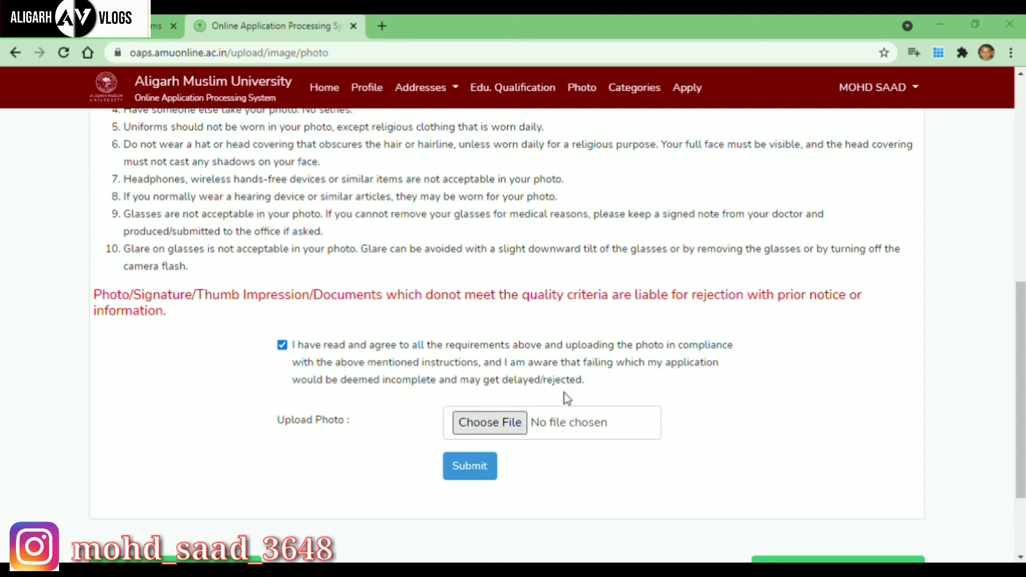
{"action": "left_click", "coordinate": [484, 473]}
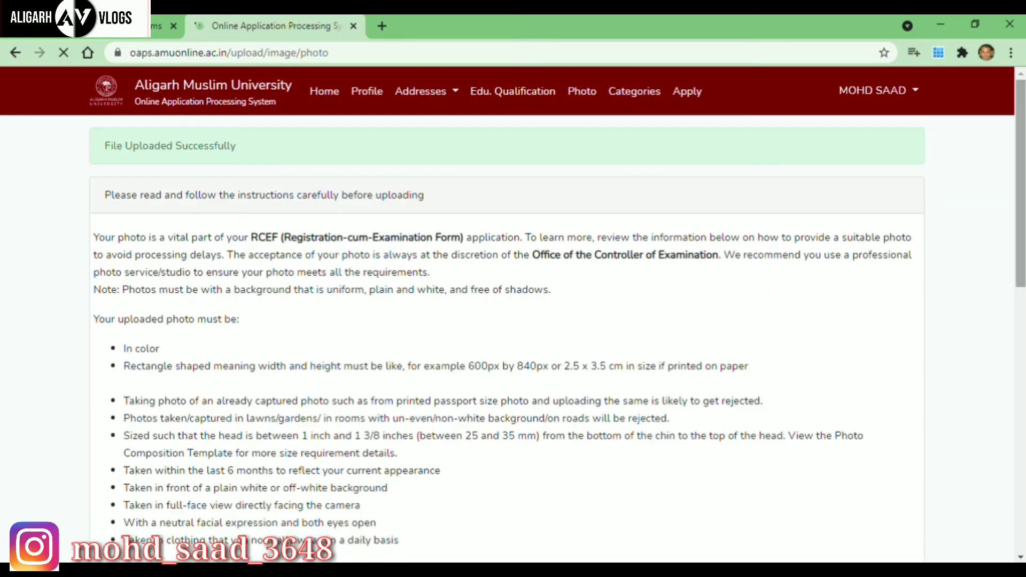
{"action": "scroll", "coordinate": [513, 321], "scroll_direction": "down", "scroll_amount": 15}
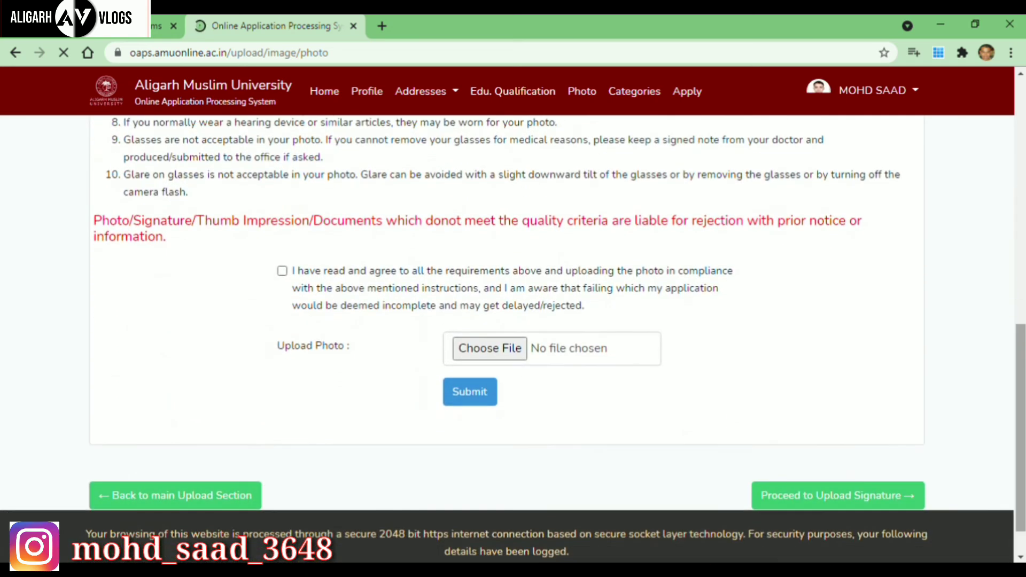
Accept the signature requirements, upload Thumb.jpg as the signature, and go to thumb impression upload.
{"action": "left_click", "coordinate": [797, 500]}
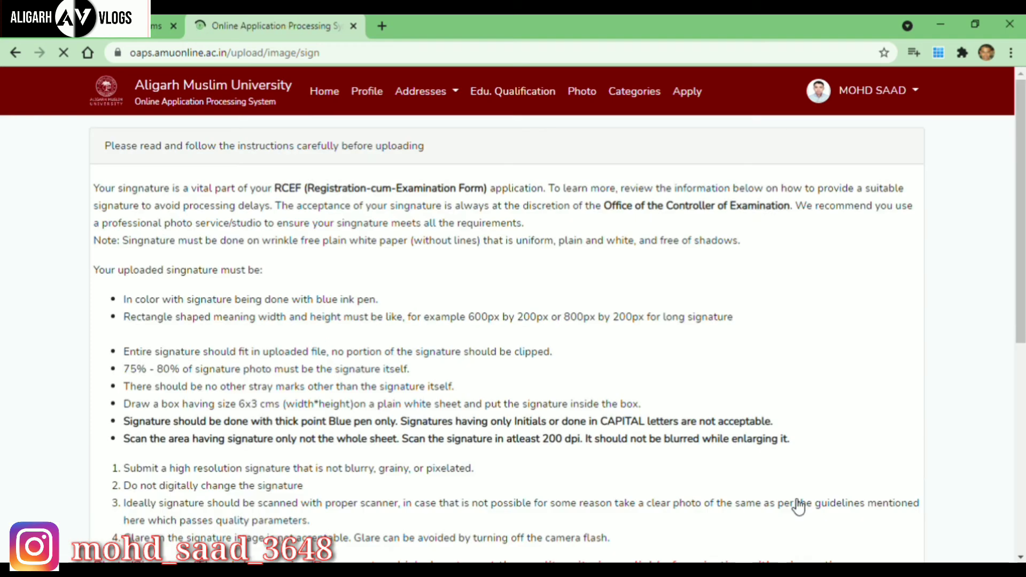
{"action": "scroll", "coordinate": [1021, 195], "scroll_direction": "down", "scroll_amount": 7}
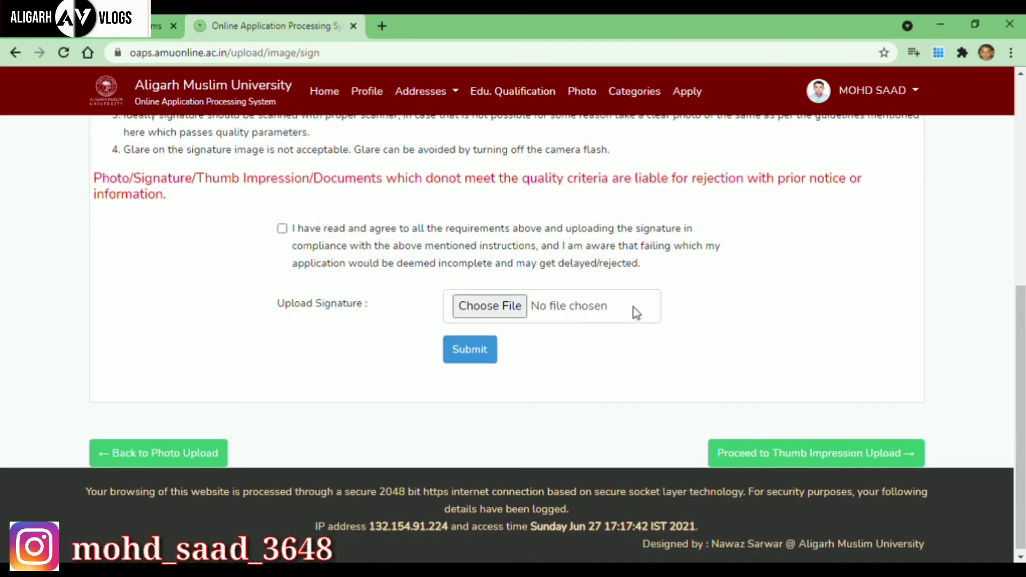
{"action": "left_click", "coordinate": [283, 228]}
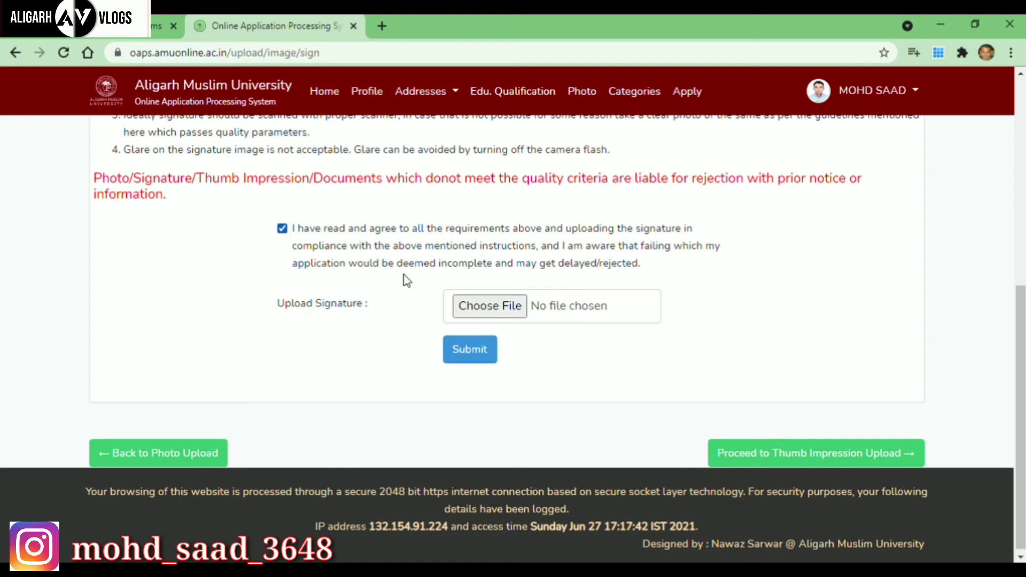
{"action": "left_click", "coordinate": [476, 309]}
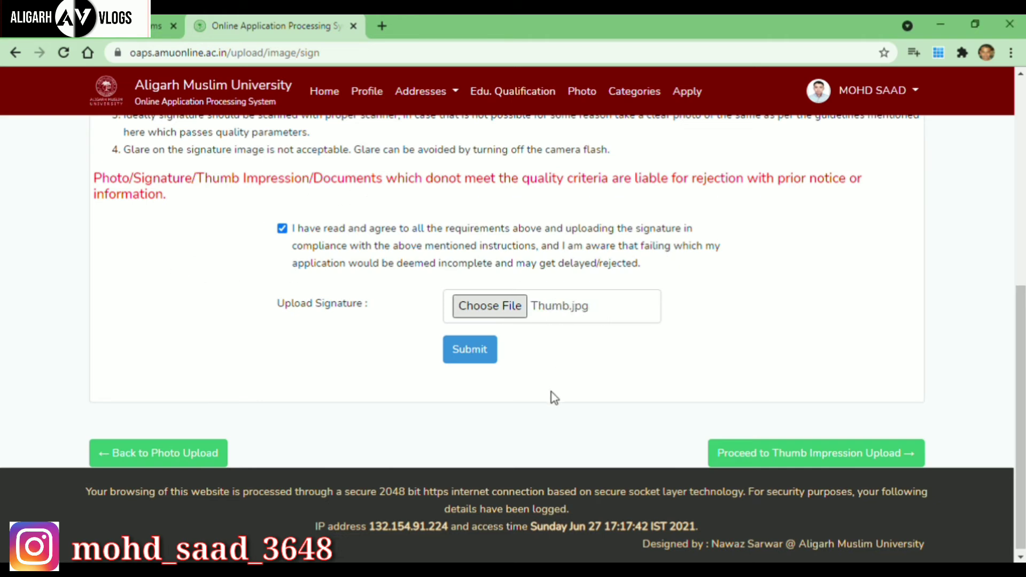
{"action": "left_click", "coordinate": [470, 348]}
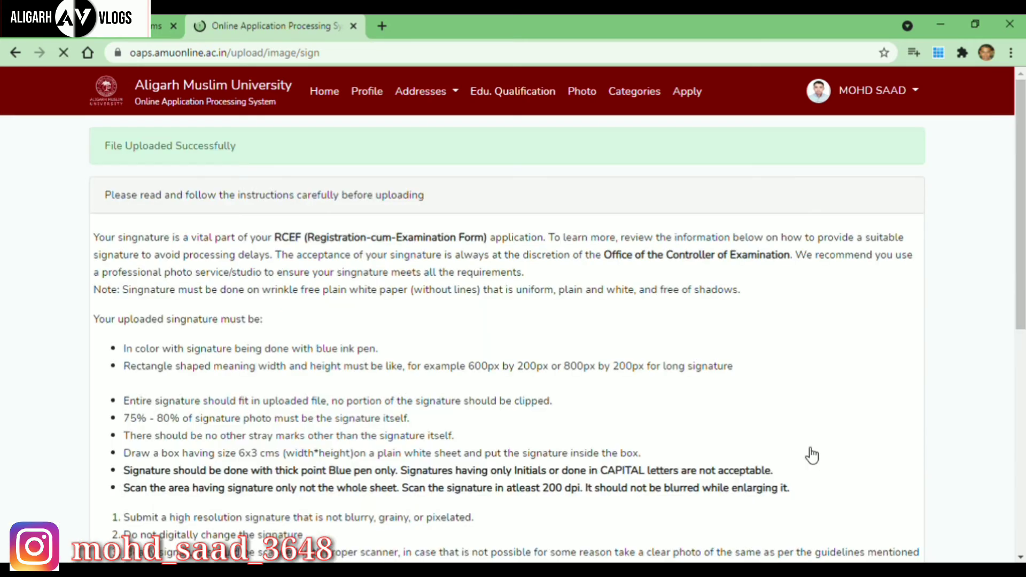
{"action": "left_click_drag", "start_coordinate": [1022, 273], "coordinate": [1021, 496]}
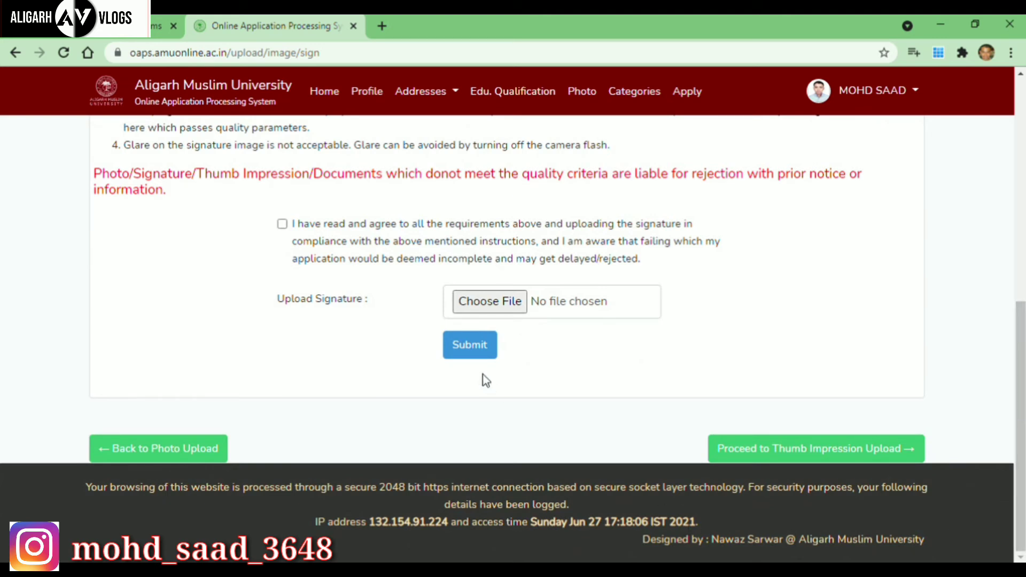
{"action": "left_click", "coordinate": [737, 453]}
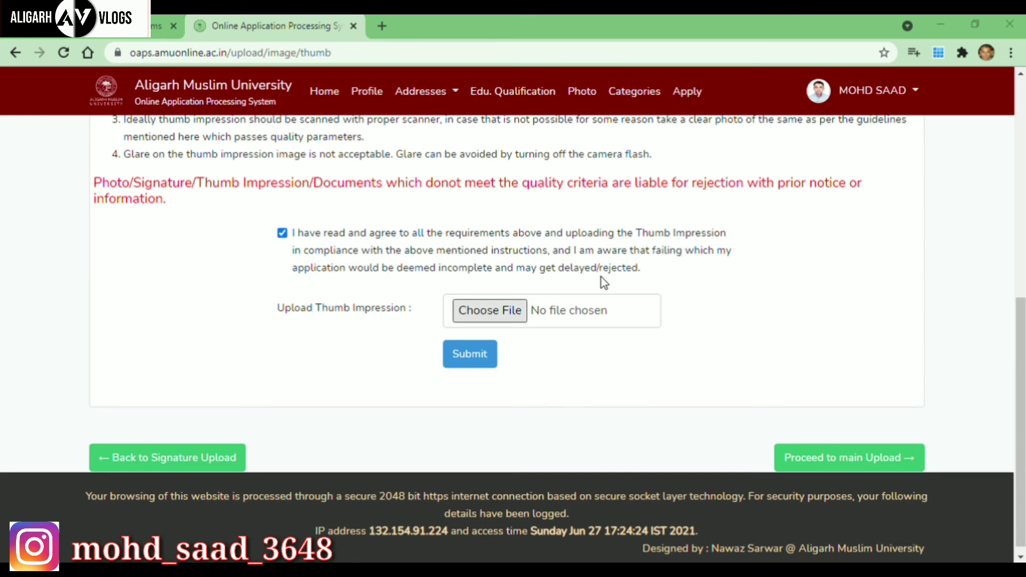
Upload Thumb.jpg as the thumb impression and continue to the Categories page.
{"action": "left_click", "coordinate": [555, 400]}
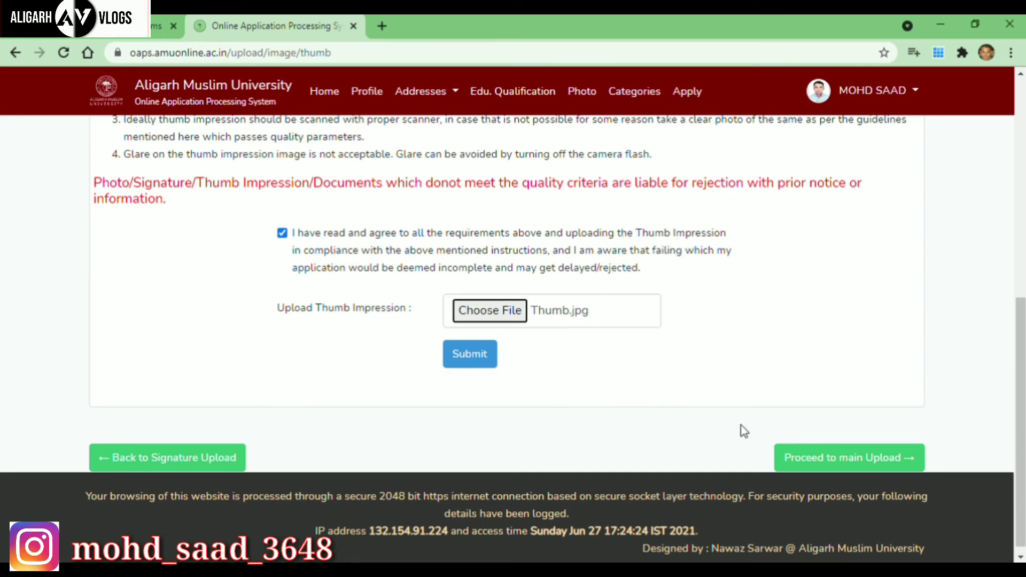
{"action": "left_click", "coordinate": [471, 362]}
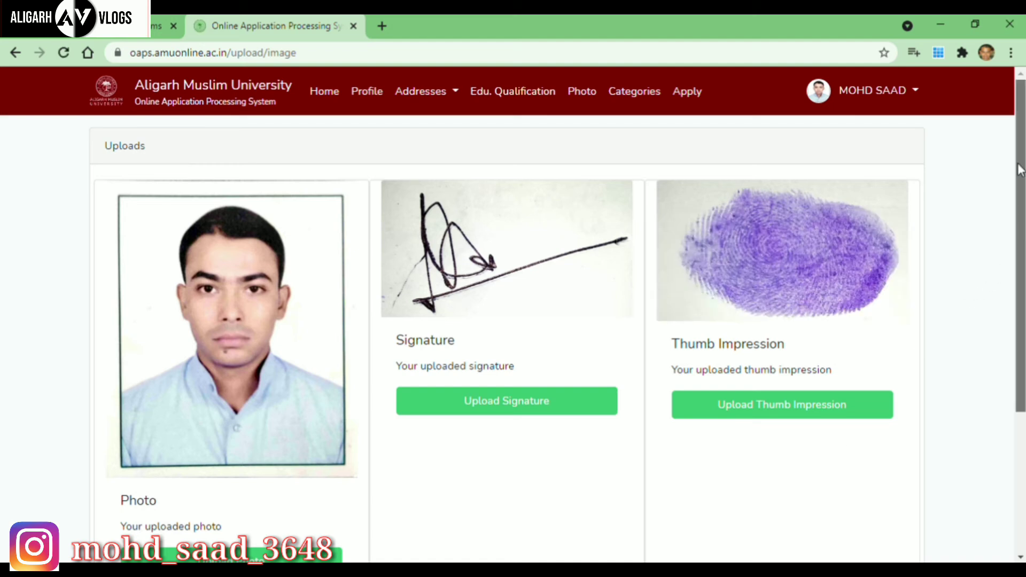
{"action": "scroll", "coordinate": [1022, 176], "scroll_direction": "down", "scroll_amount": 4}
{"action": "scroll", "coordinate": [1008, 200], "scroll_direction": "up", "scroll_amount": 3}
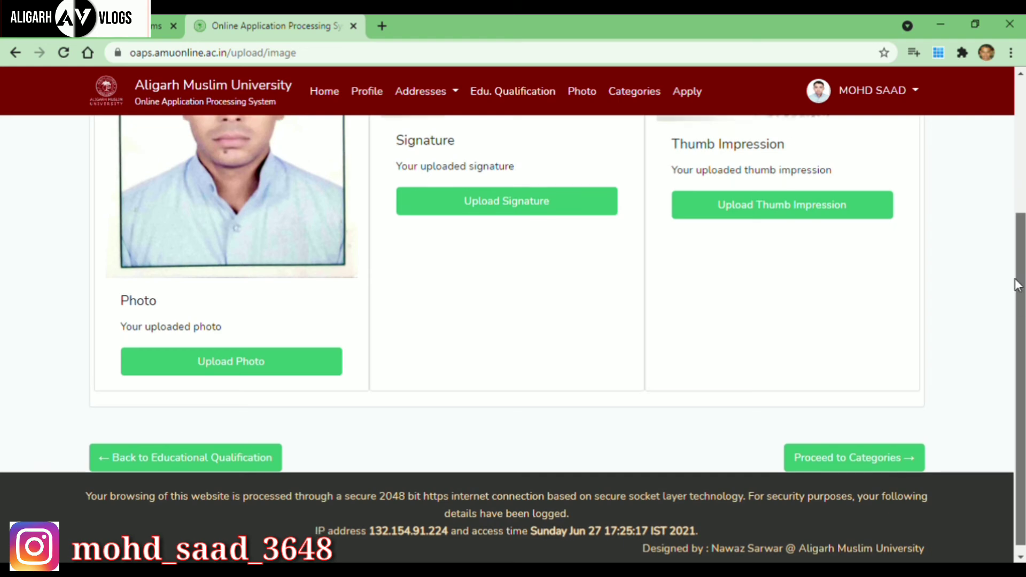
{"action": "scroll", "coordinate": [1009, 200], "scroll_direction": "down", "scroll_amount": 3}
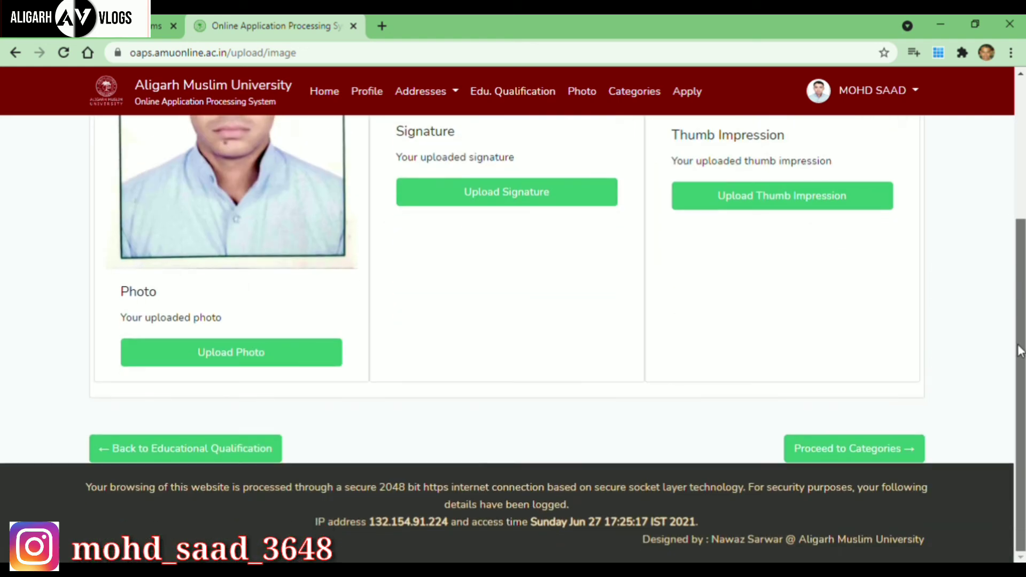
{"action": "left_click", "coordinate": [895, 450]}
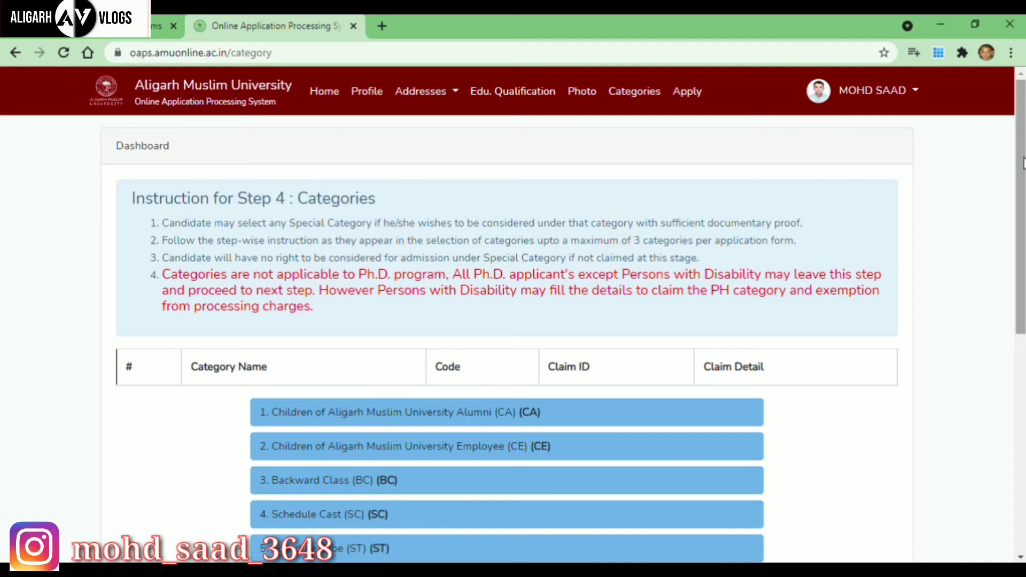
Skip all special categories and continue to the Apply page.
{"action": "left_click_drag", "start_coordinate": [1021, 159], "coordinate": [1020, 369]}
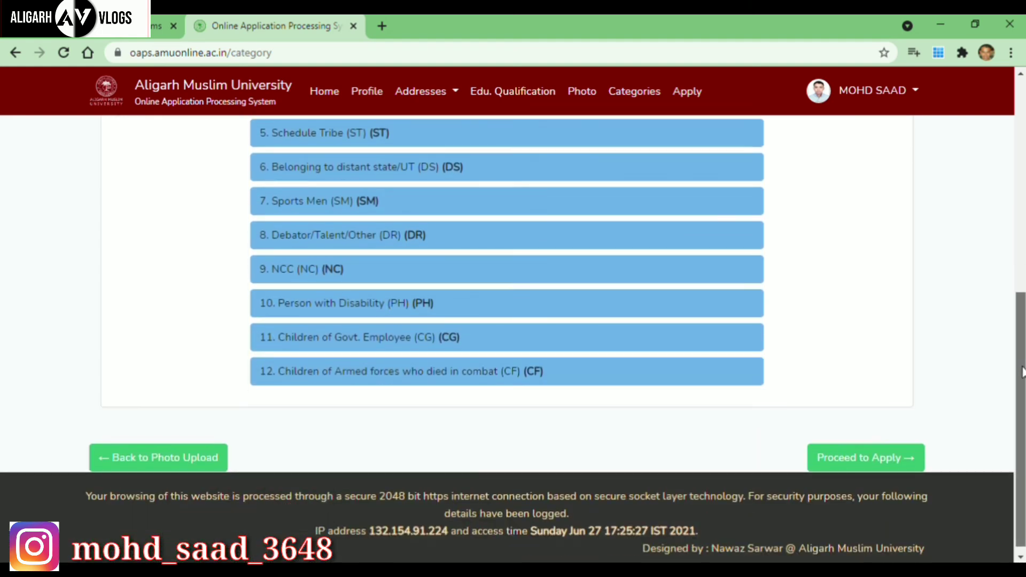
{"action": "left_click", "coordinate": [901, 470]}
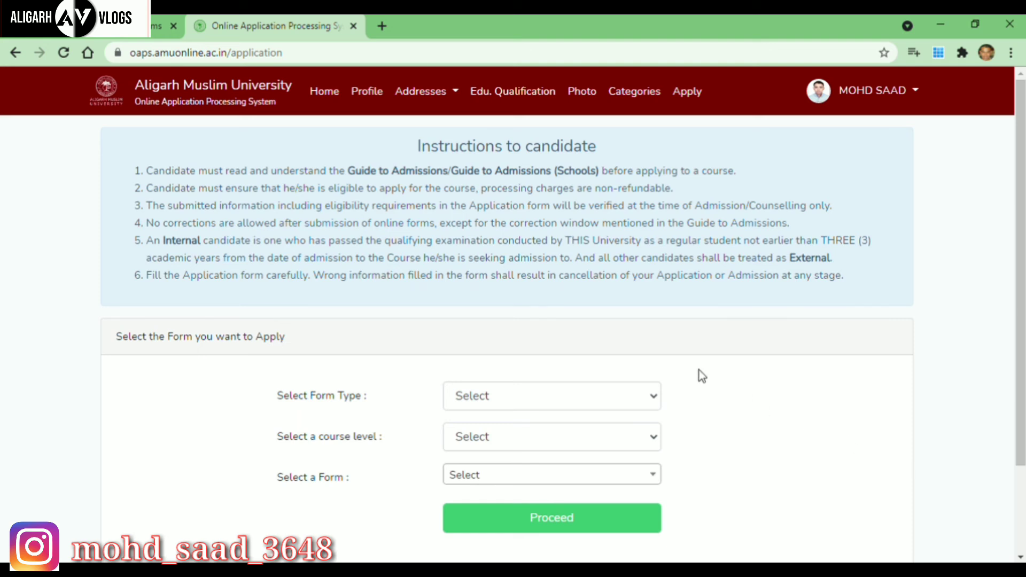
Select Form Type GENERAL, Bachelor's Degree Course level and the B.Tech form, then open it.
{"action": "left_click", "coordinate": [654, 400]}
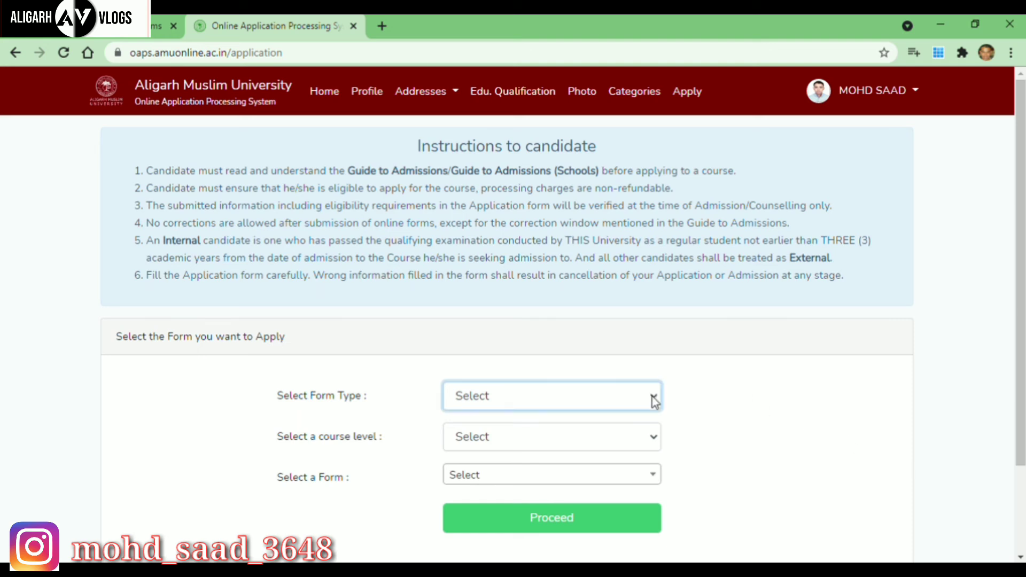
{"action": "left_click", "coordinate": [520, 438]}
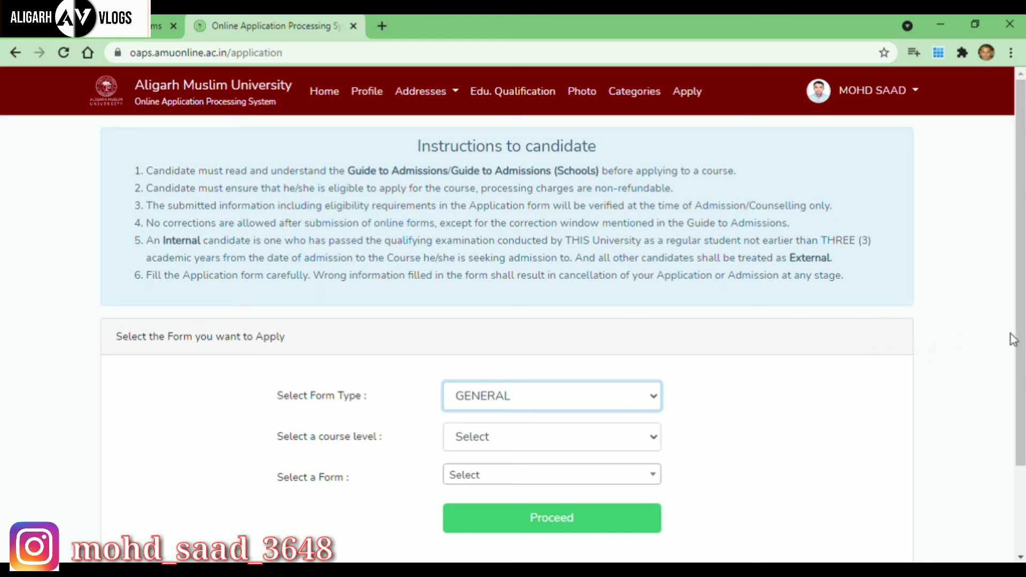
{"action": "scroll", "coordinate": [1014, 340], "scroll_direction": "down", "scroll_amount": 2}
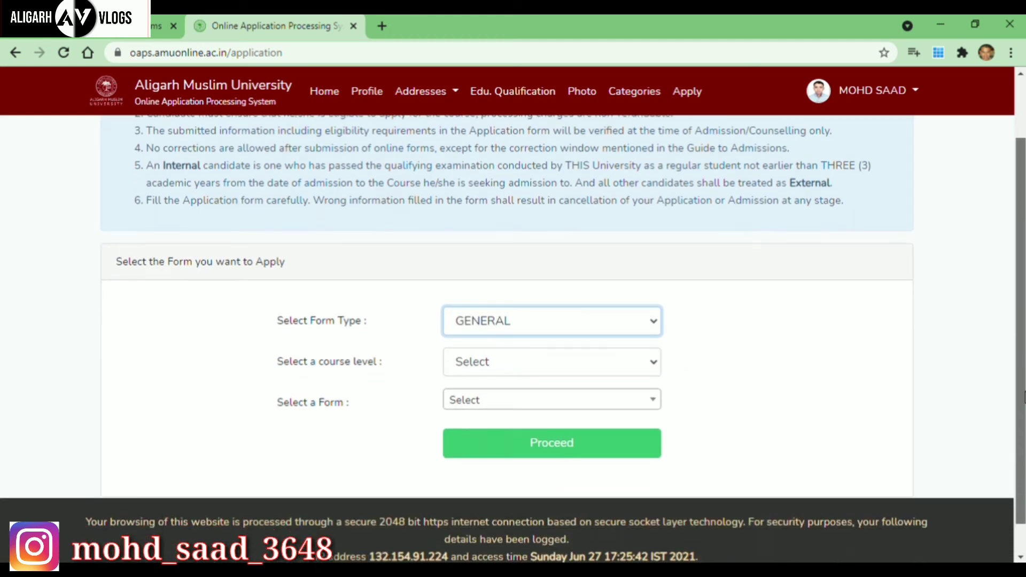
{"action": "left_click", "coordinate": [657, 359]}
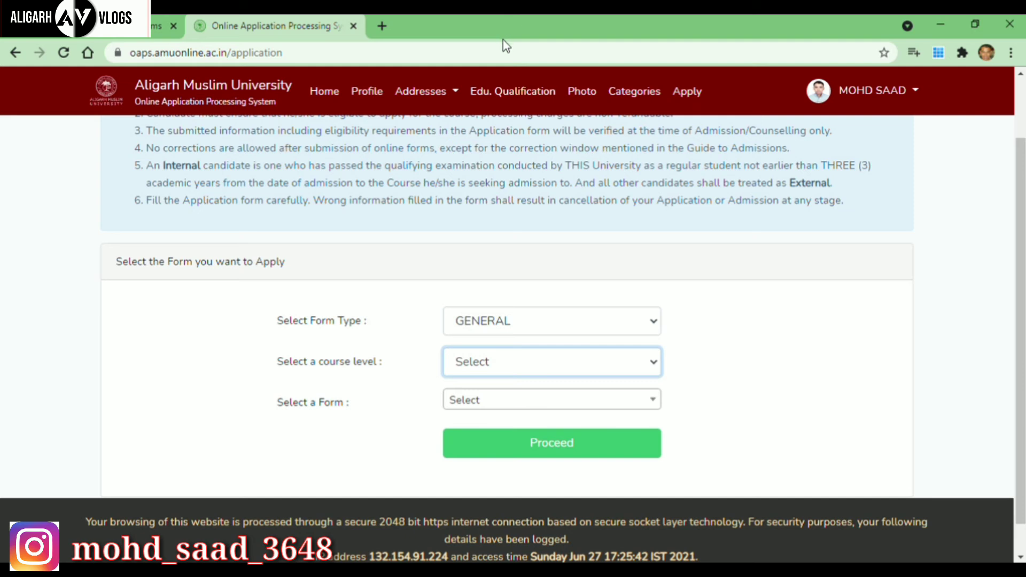
{"action": "key", "text": "Down"}
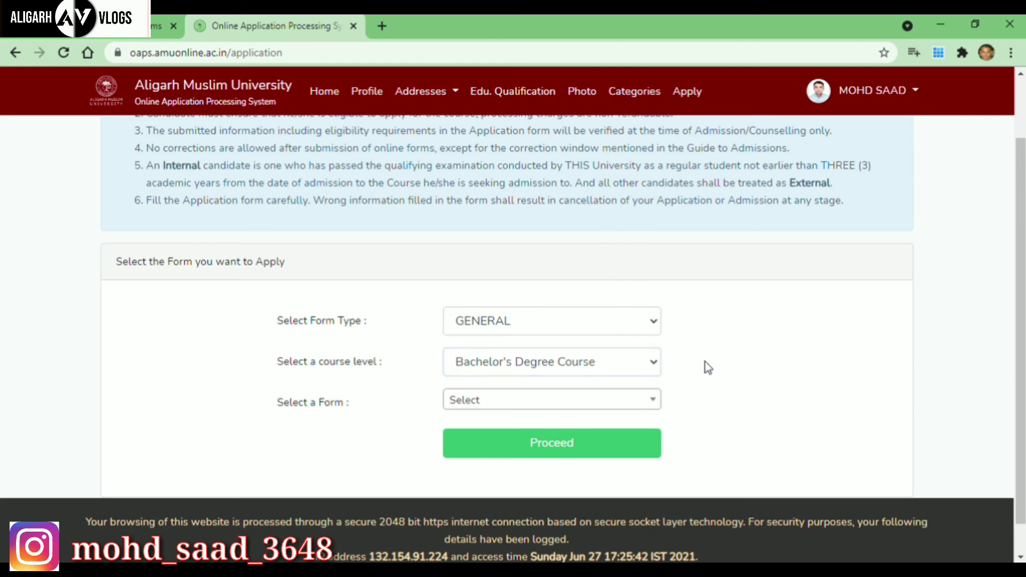
{"action": "left_click", "coordinate": [660, 407]}
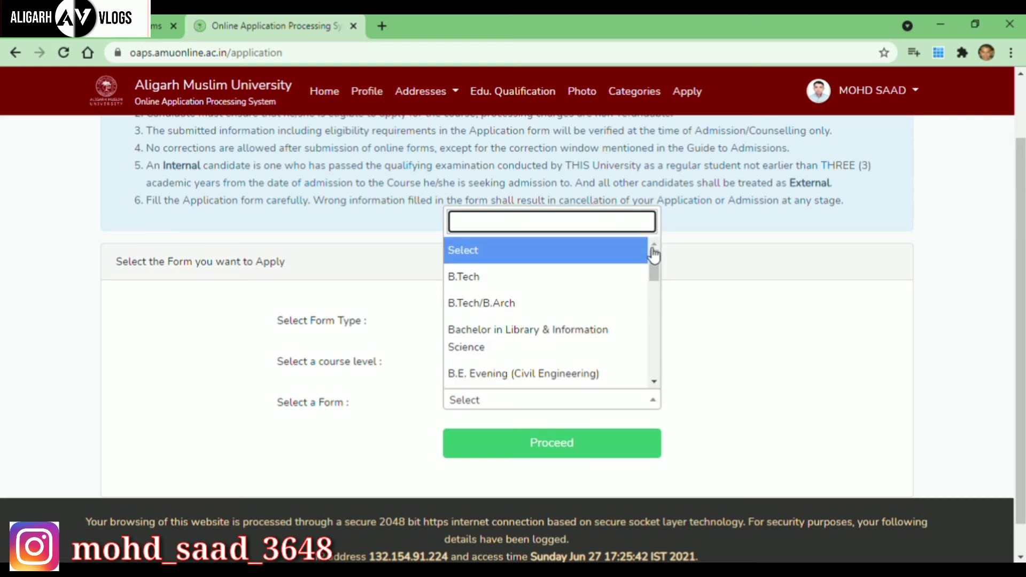
{"action": "mouse_move", "coordinate": [659, 261]}
{"action": "left_mouse_down"}
{"action": "mouse_move", "coordinate": [656, 339]}
{"action": "mouse_move", "coordinate": [654, 258]}
{"action": "left_mouse_up"}
{"action": "left_click", "coordinate": [549, 278]}
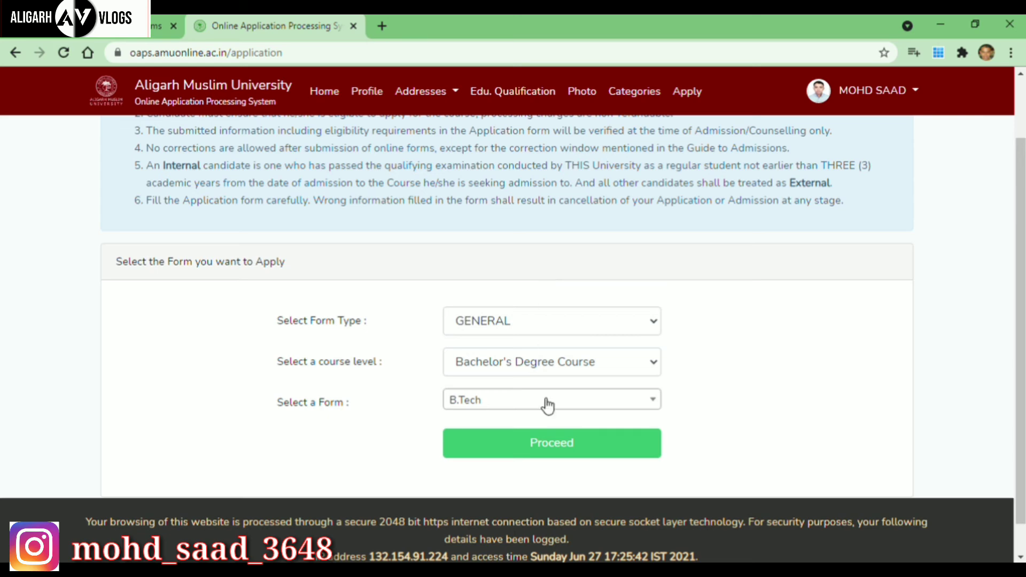
{"action": "left_click", "coordinate": [548, 445]}
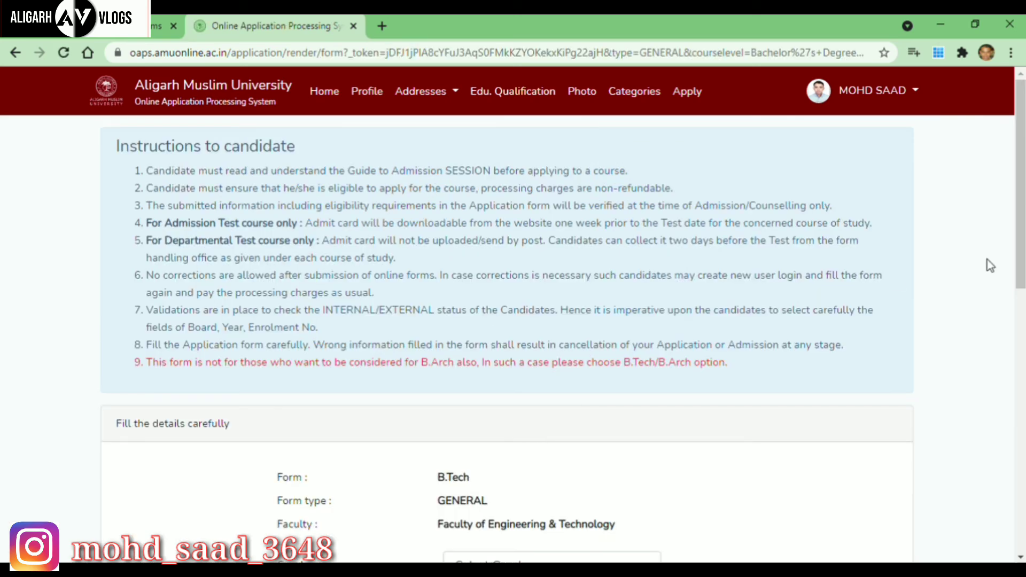
Set gender MALE, qualifying exam SSSC PART II - (2021), and AMU student NO.
{"action": "left_click_drag", "start_coordinate": [1022, 249], "coordinate": [1022, 382]}
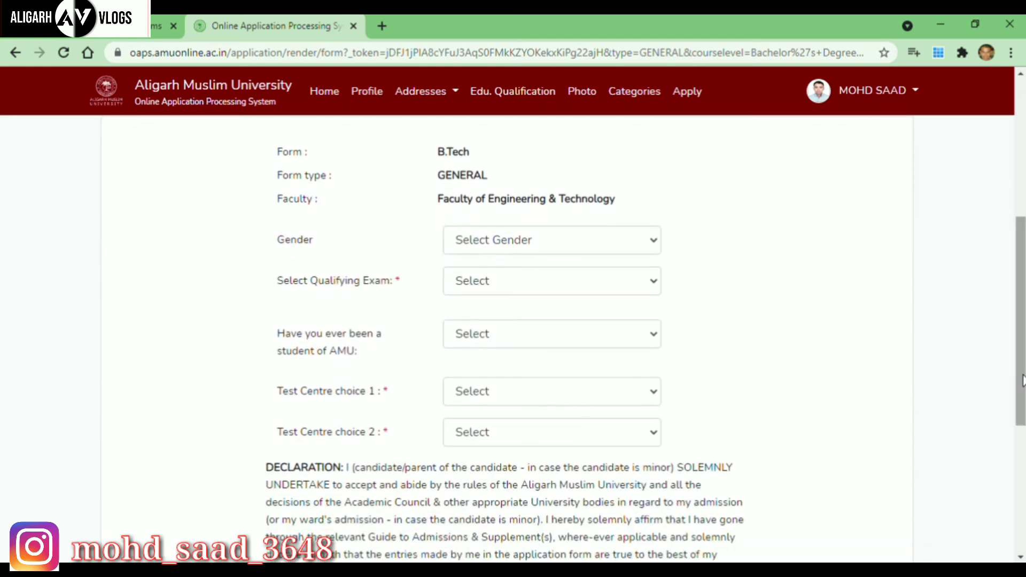
{"action": "left_click", "coordinate": [654, 242]}
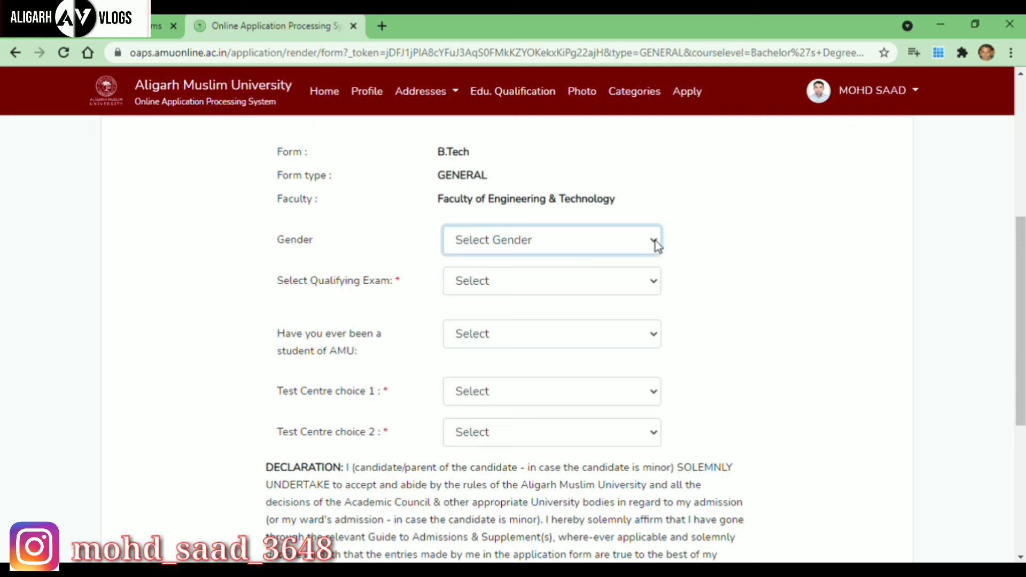
{"action": "left_click", "coordinate": [461, 287]}
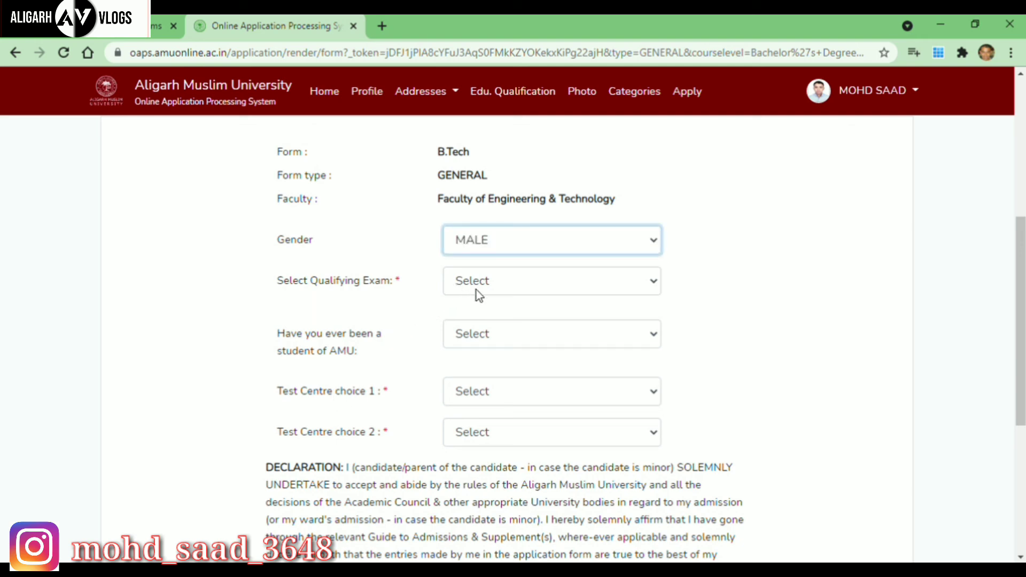
{"action": "left_click", "coordinate": [655, 281]}
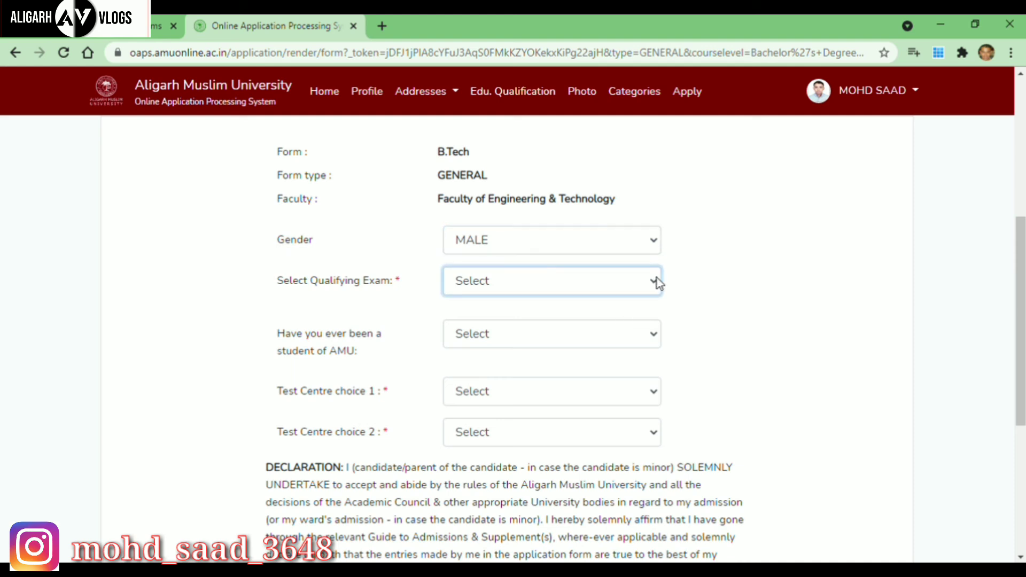
{"action": "left_click", "coordinate": [541, 328]}
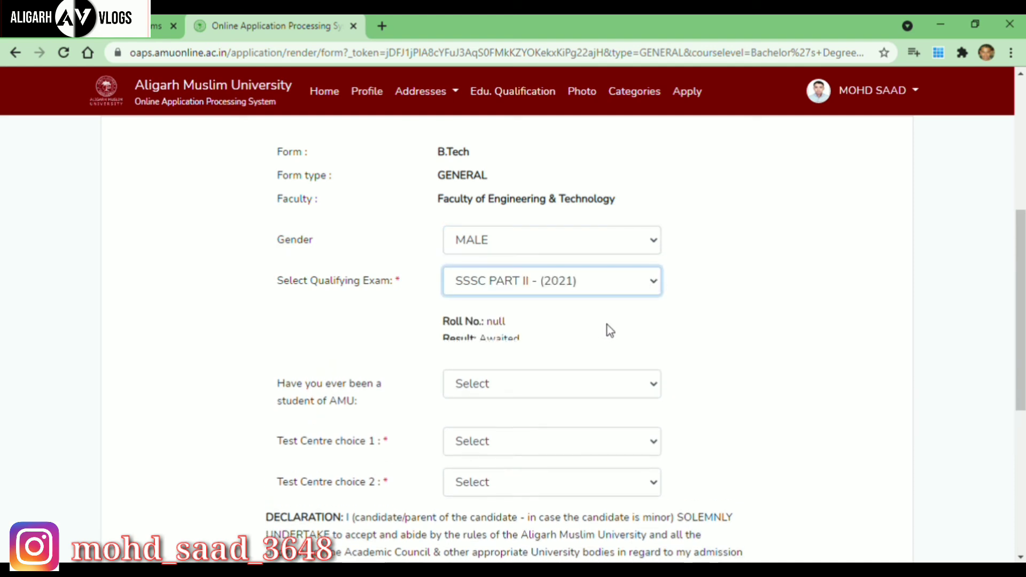
{"action": "left_click", "coordinate": [656, 393]}
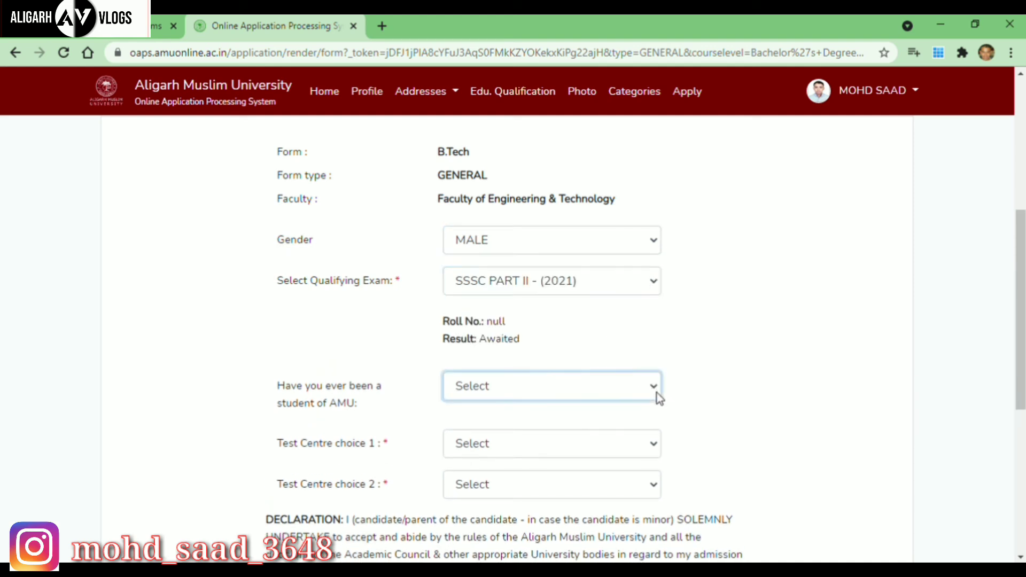
{"action": "left_click", "coordinate": [492, 444]}
{"action": "left_click", "coordinate": [462, 429]}
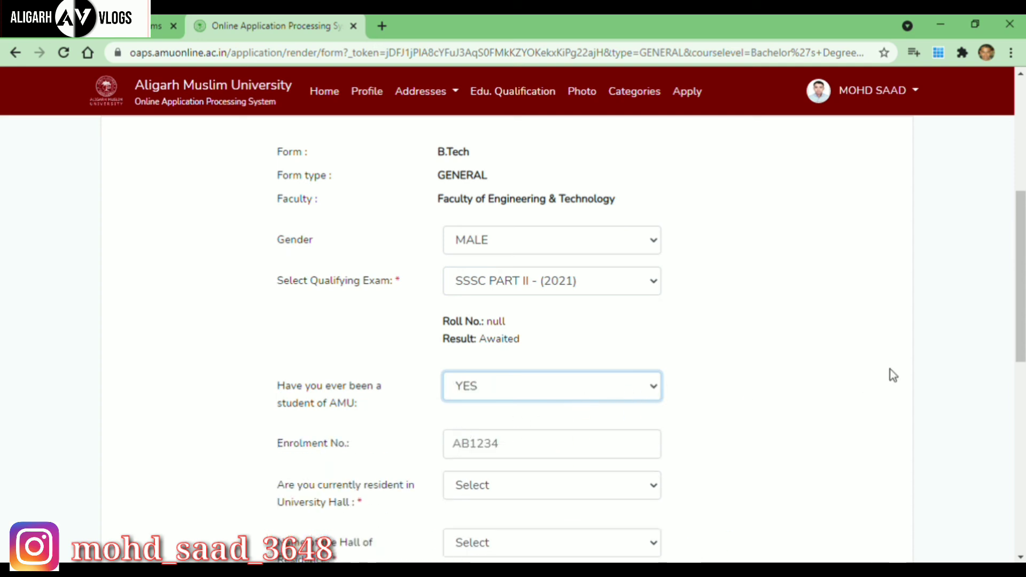
{"action": "left_click_drag", "start_coordinate": [1022, 263], "coordinate": [1011, 287]}
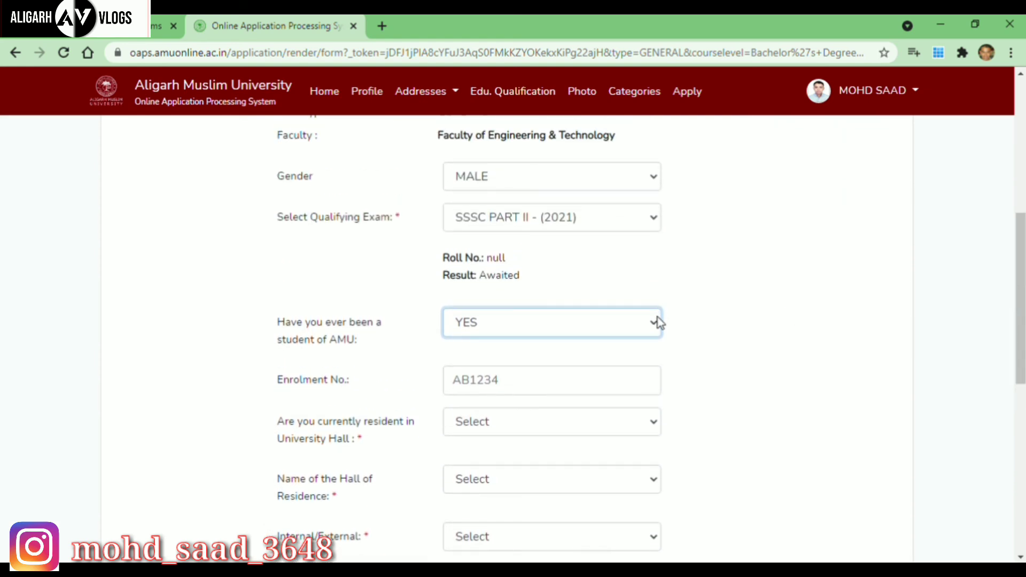
{"action": "key", "text": "Down"}
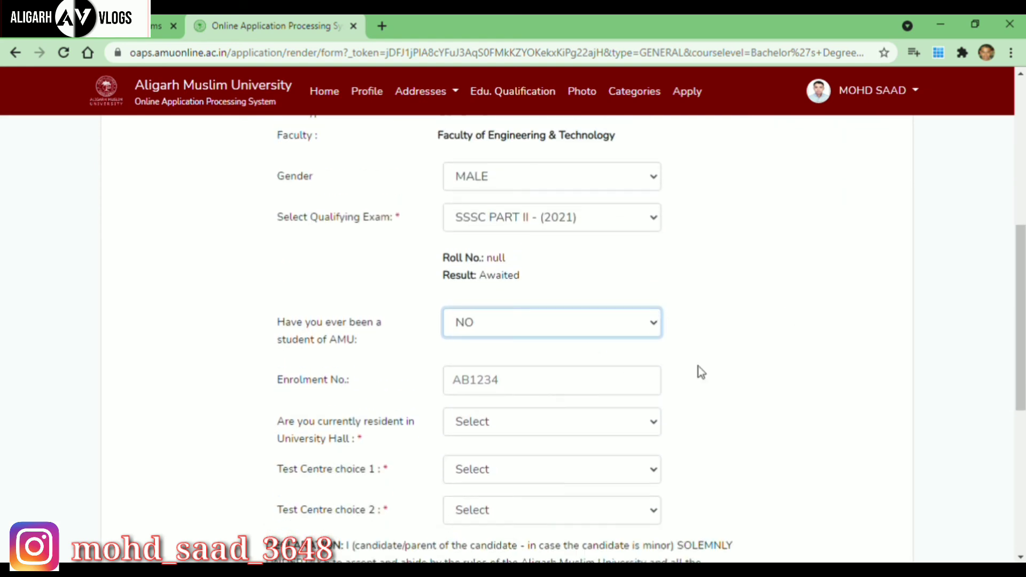
{"action": "left_click_drag", "start_coordinate": [1018, 284], "coordinate": [1019, 293]}
{"action": "scroll", "coordinate": [1020, 294], "scroll_direction": "down", "scroll_amount": 1}
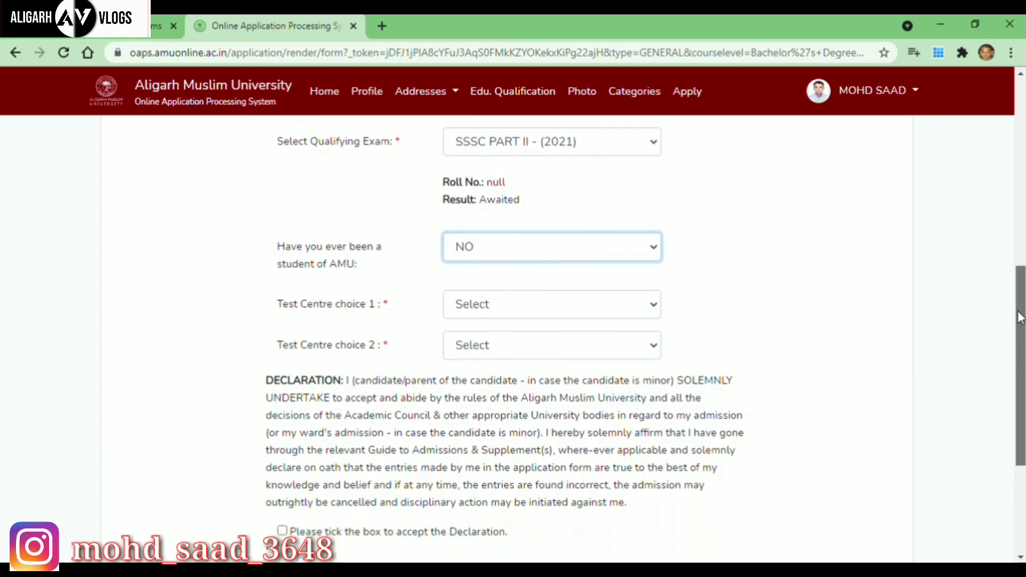
Pick Aligarh (U.P.) and Lucknow (U.P.) as test centres, accept the declaration, and save.
{"action": "left_click", "coordinate": [652, 306]}
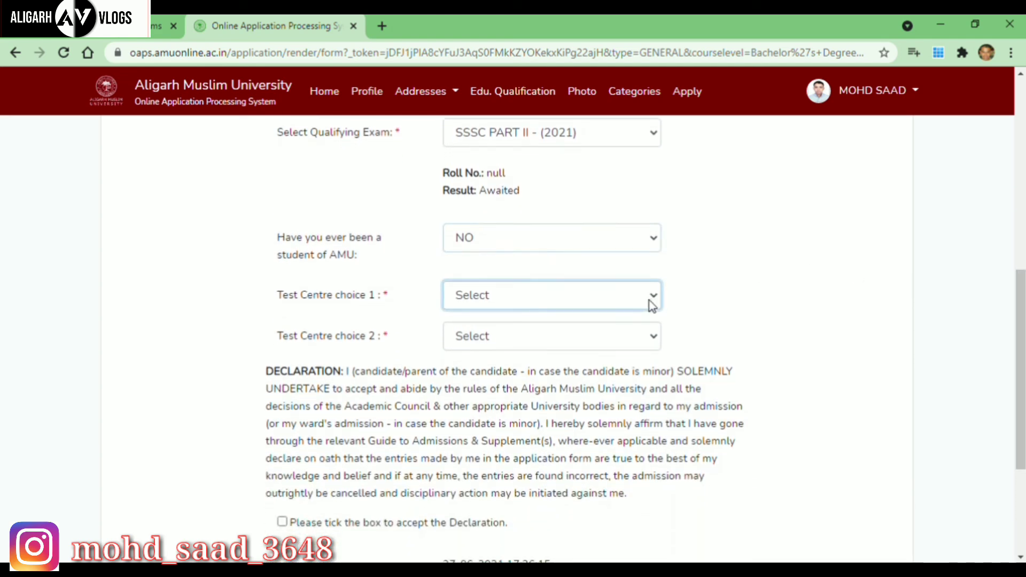
{"action": "left_click", "coordinate": [557, 334]}
{"action": "left_click", "coordinate": [656, 335]}
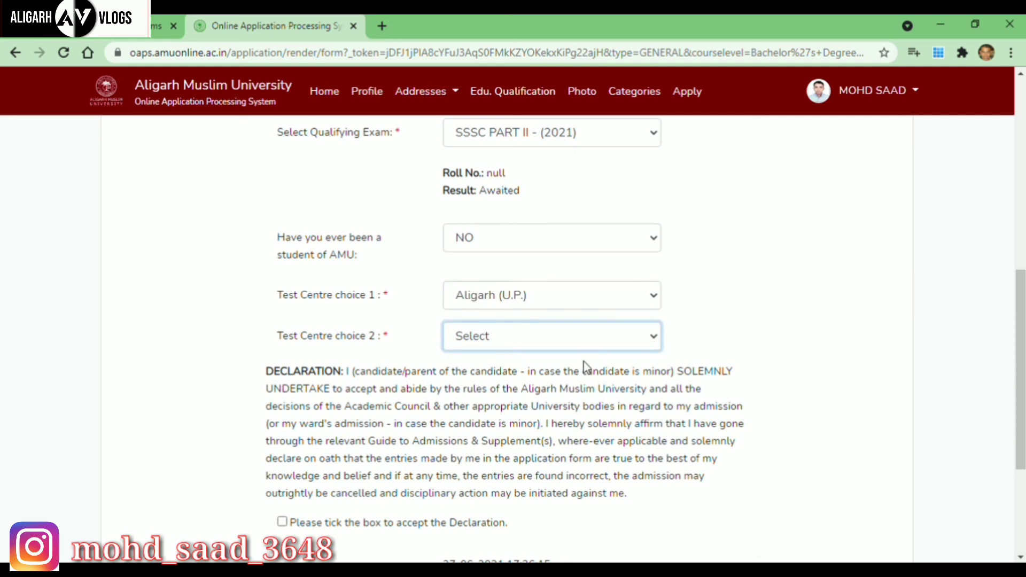
{"action": "left_click", "coordinate": [499, 393]}
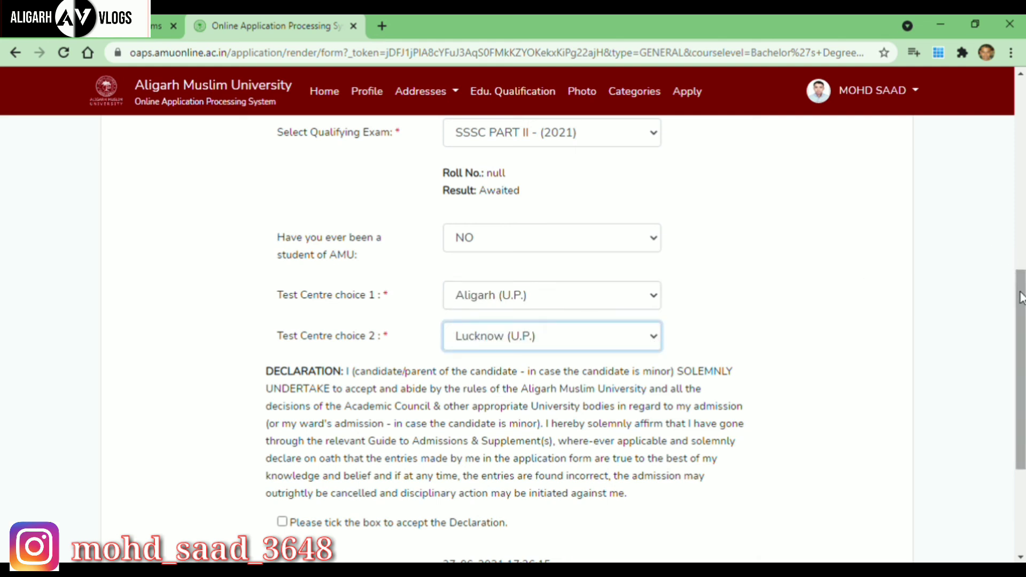
{"action": "scroll", "coordinate": [1021, 313], "scroll_direction": "down", "scroll_amount": 1}
{"action": "scroll", "coordinate": [1022, 315], "scroll_direction": "down", "scroll_amount": 3}
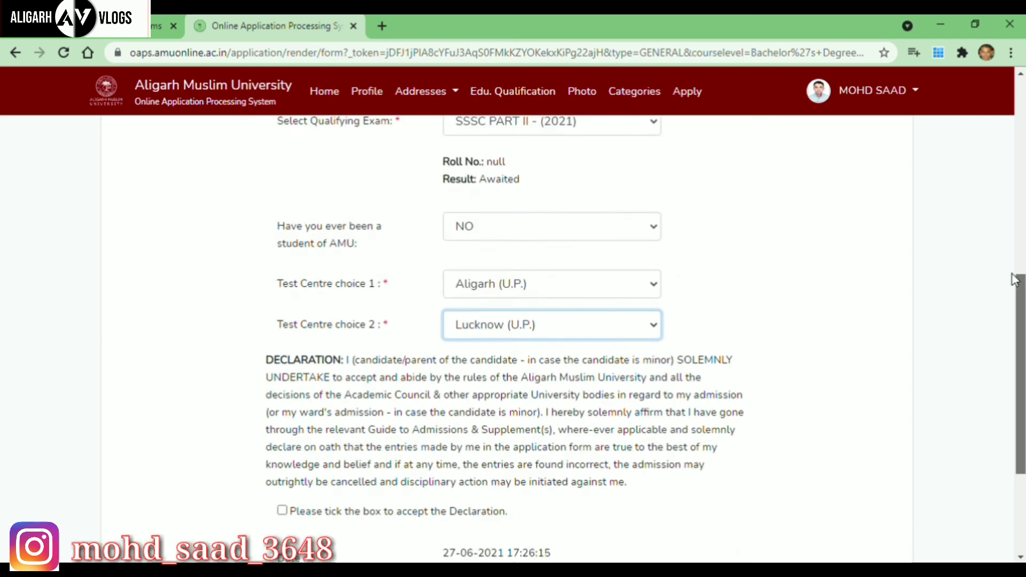
{"action": "scroll", "coordinate": [990, 144], "scroll_direction": "up", "scroll_amount": 6}
{"action": "scroll", "coordinate": [999, 204], "scroll_direction": "down", "scroll_amount": 4}
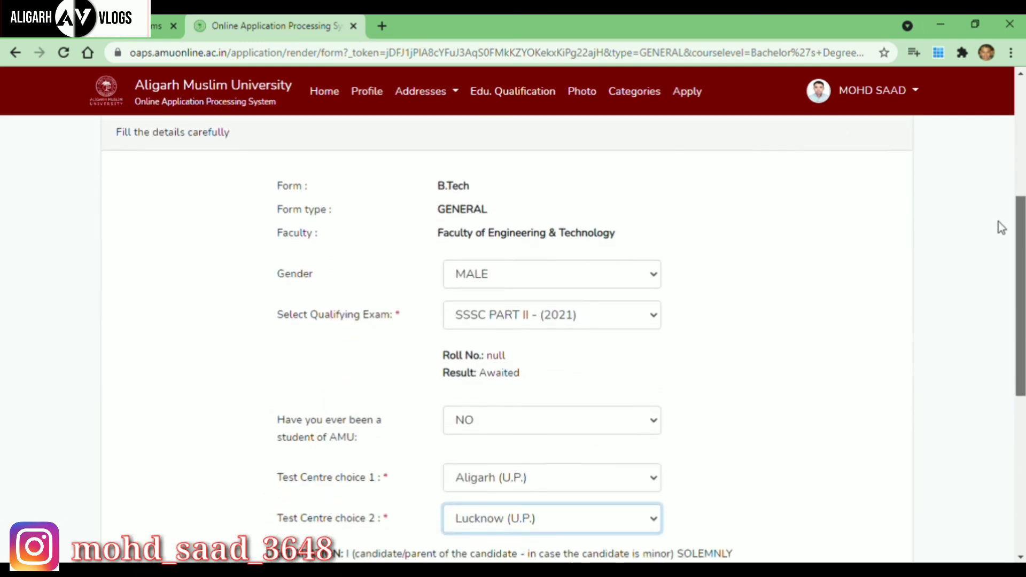
{"action": "scroll", "coordinate": [1008, 273], "scroll_direction": "down", "scroll_amount": 4}
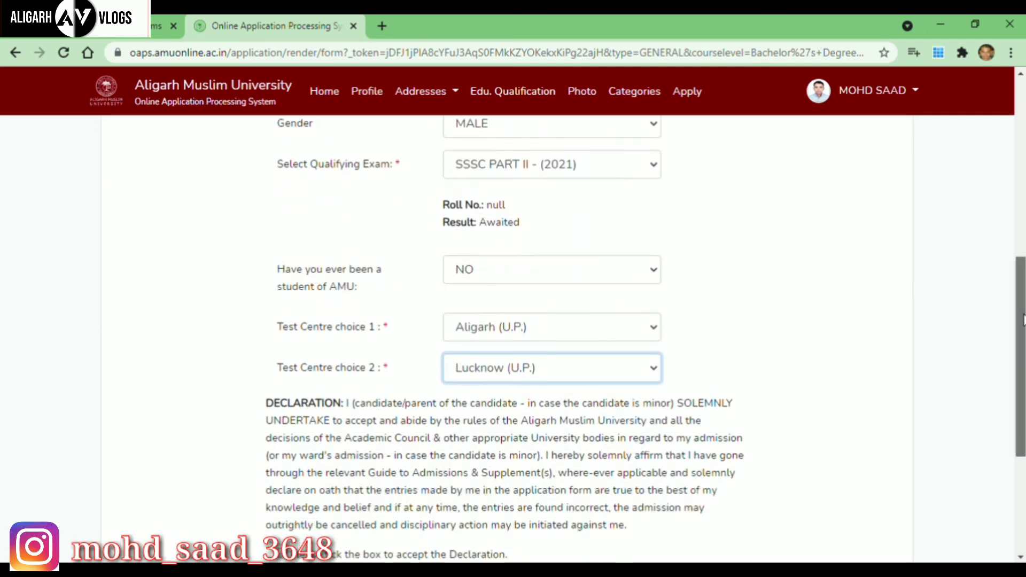
{"action": "left_click", "coordinate": [281, 404]}
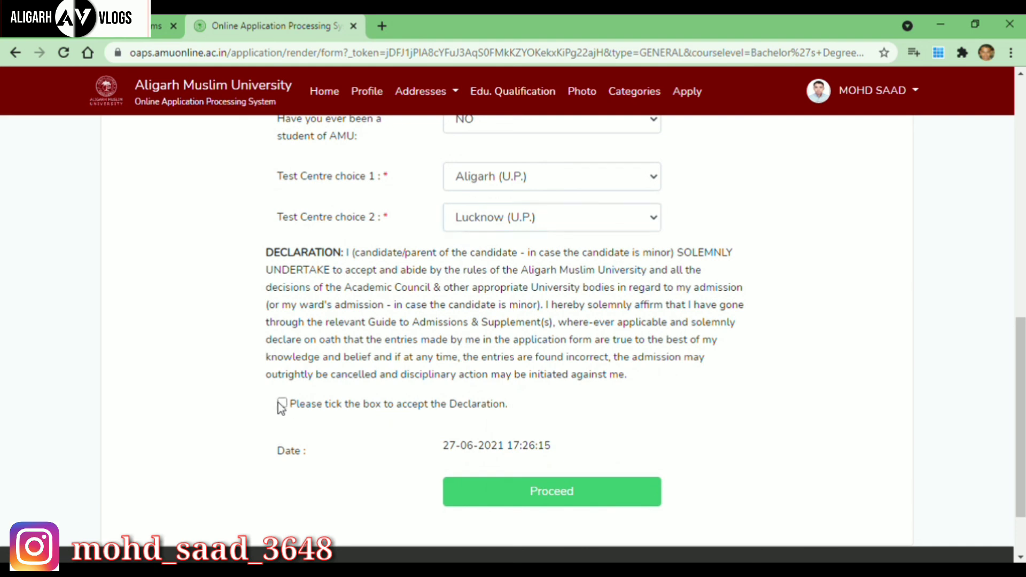
{"action": "left_click", "coordinate": [470, 492]}
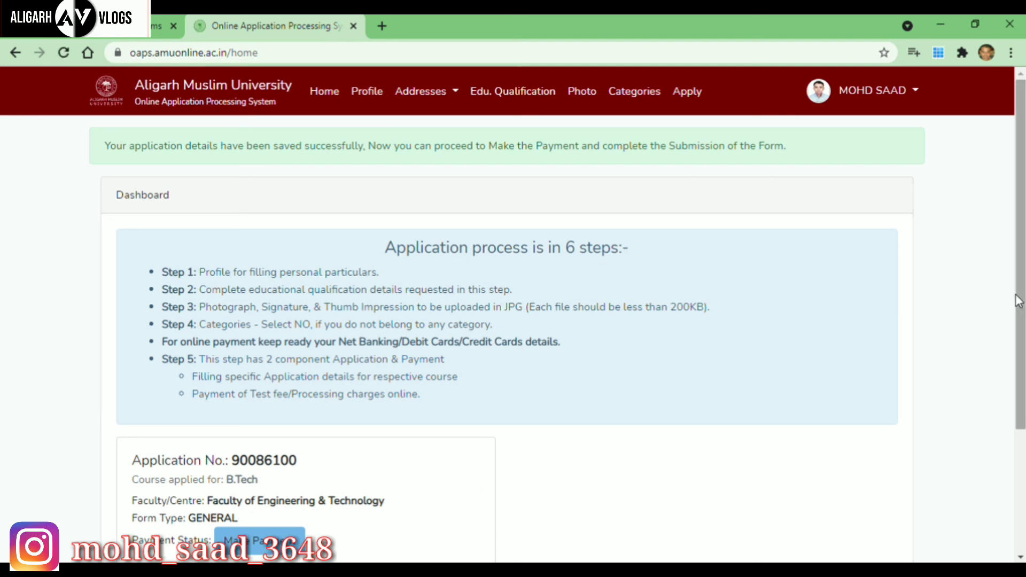
Start the fee payment for the B.Tech application with Make Payment.
{"action": "left_click_drag", "start_coordinate": [1018, 307], "coordinate": [1021, 401]}
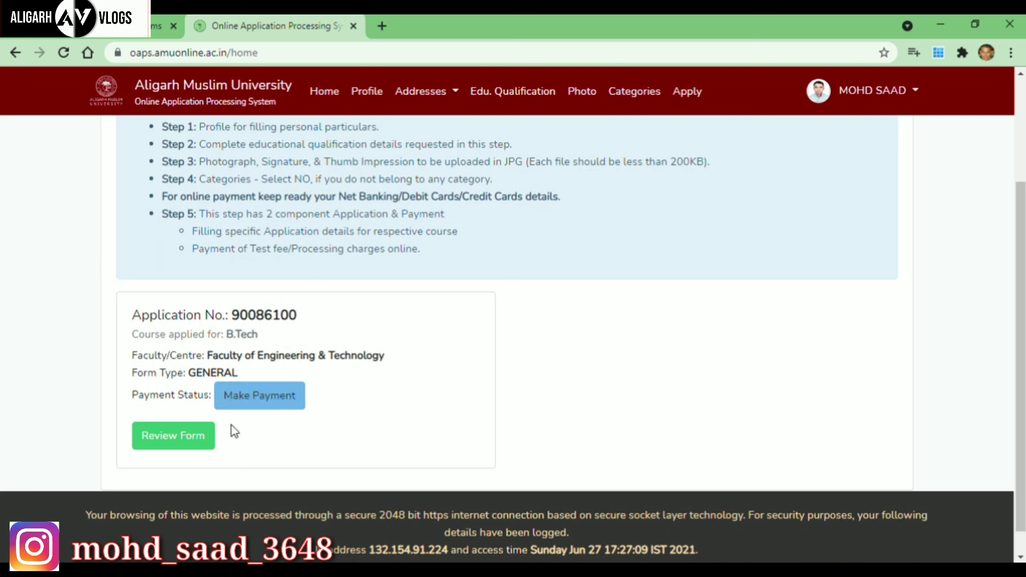
{"action": "left_click", "coordinate": [275, 399]}
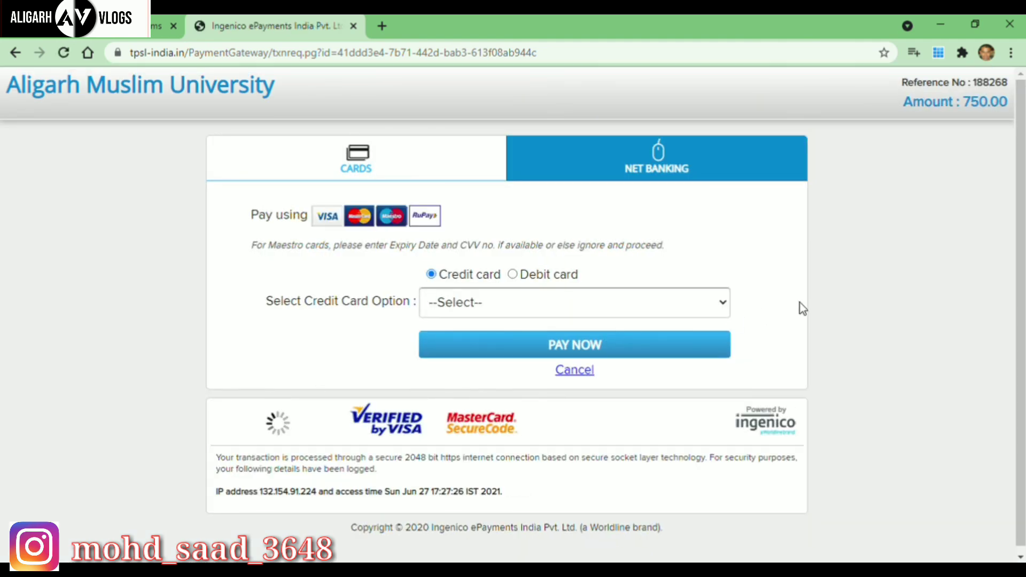
Review the Ingenico 750.00 payment page, then go back to the AMU dashboard.
{"action": "scroll", "coordinate": [1017, 266], "scroll_direction": "down", "scroll_amount": 1}
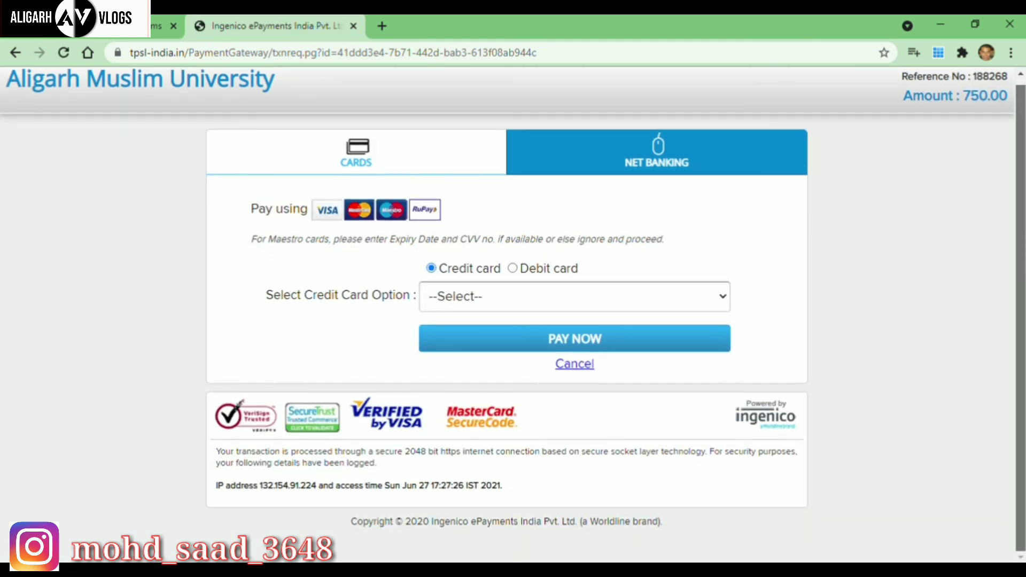
{"action": "scroll", "coordinate": [1022, 275], "scroll_direction": "up", "scroll_amount": 1}
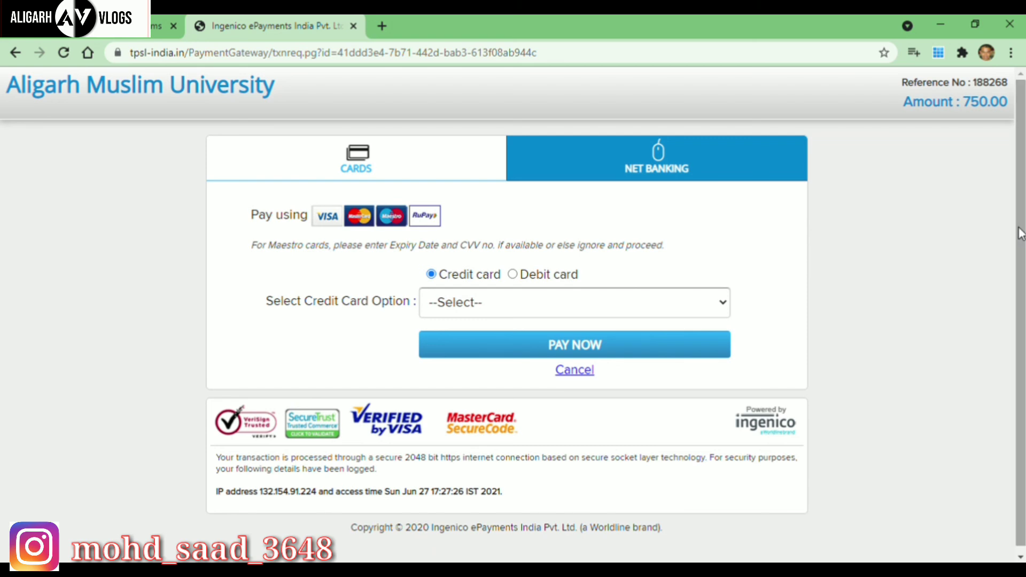
{"action": "scroll", "coordinate": [1021, 235], "scroll_direction": "down", "scroll_amount": 1}
{"action": "scroll", "coordinate": [1021, 240], "scroll_direction": "up", "scroll_amount": 1}
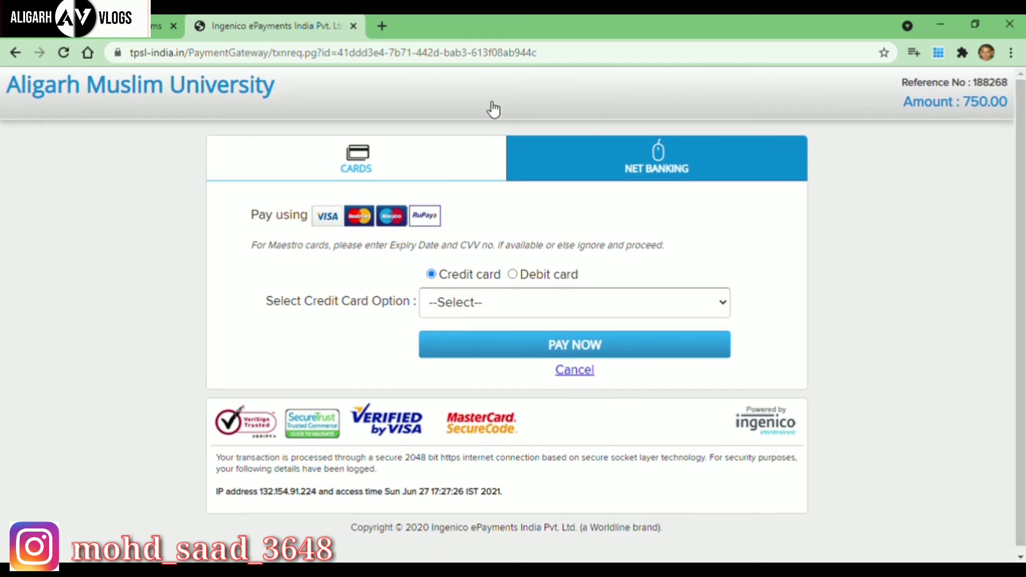
{"action": "left_click", "coordinate": [16, 53]}
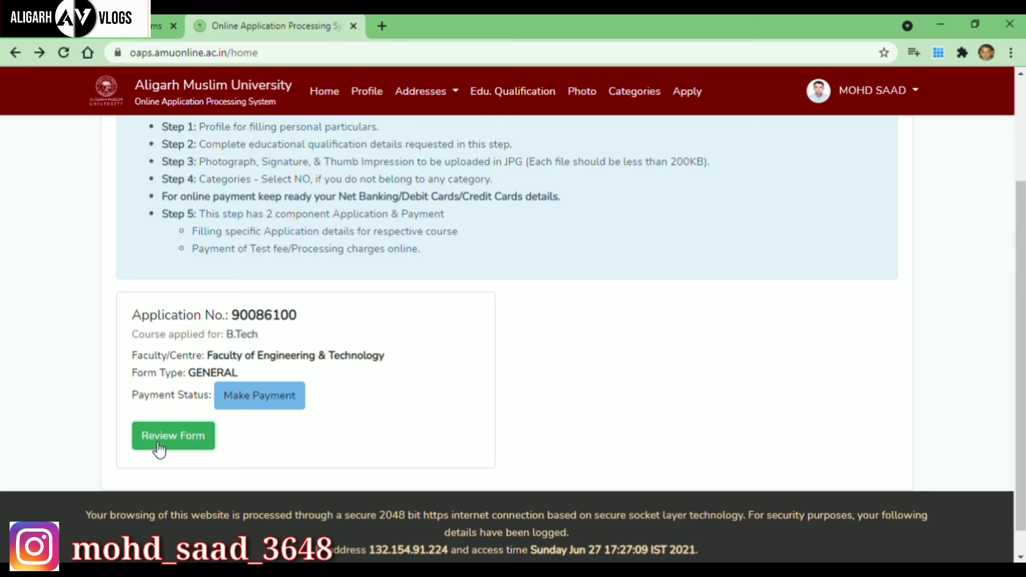
Open the filled B.Tech application form as a PDF and scroll through its details.
{"action": "left_click", "coordinate": [159, 447]}
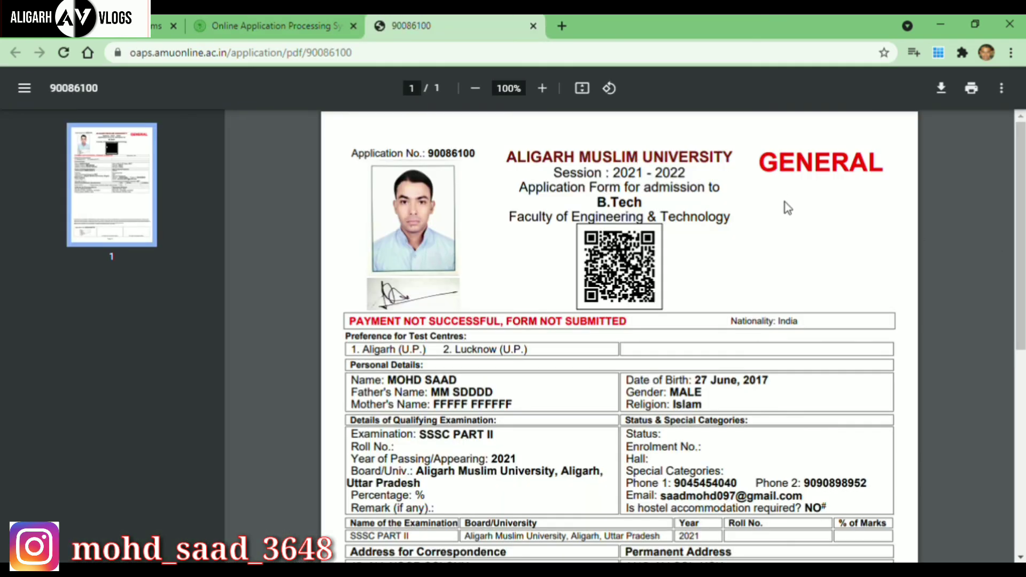
{"action": "left_click_drag", "start_coordinate": [1019, 262], "coordinate": [1022, 229]}
Close the PDF preview, restart the 750.00 fee payment, and select MasterCard as the credit card.
{"action": "left_click", "coordinate": [532, 26]}
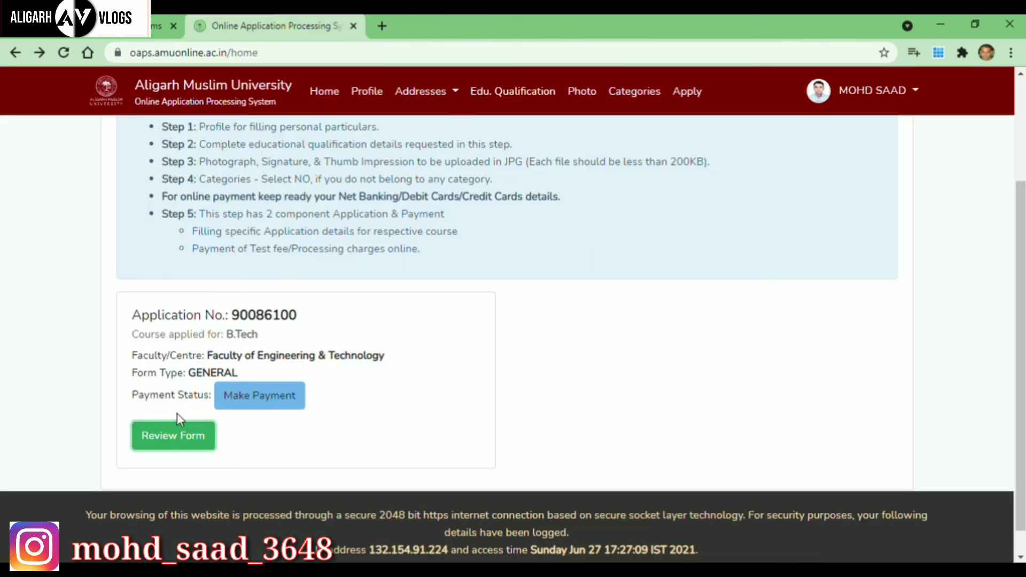
{"action": "left_click", "coordinate": [247, 402]}
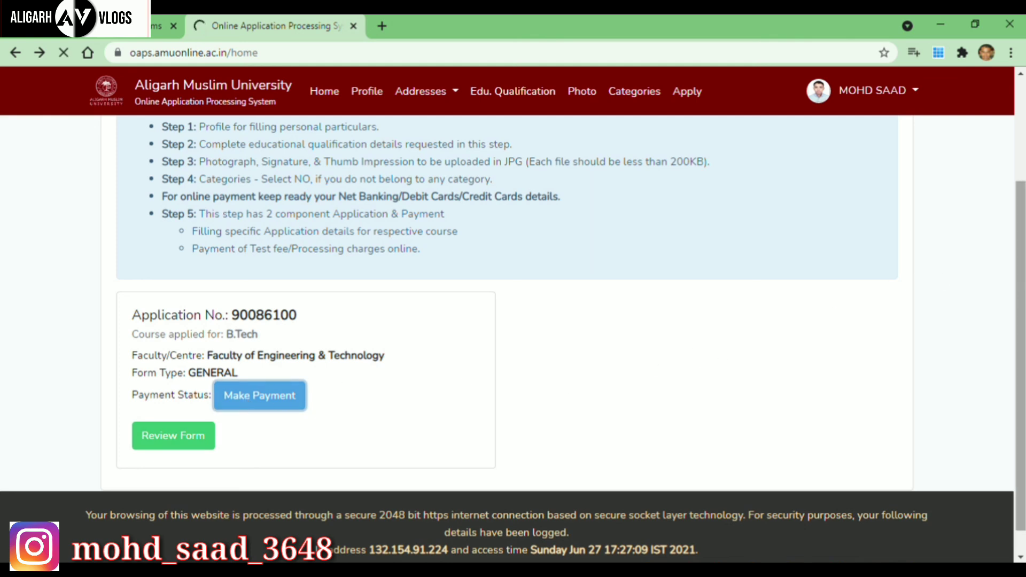
{"action": "scroll", "coordinate": [1022, 299], "scroll_direction": "up", "scroll_amount": 3}
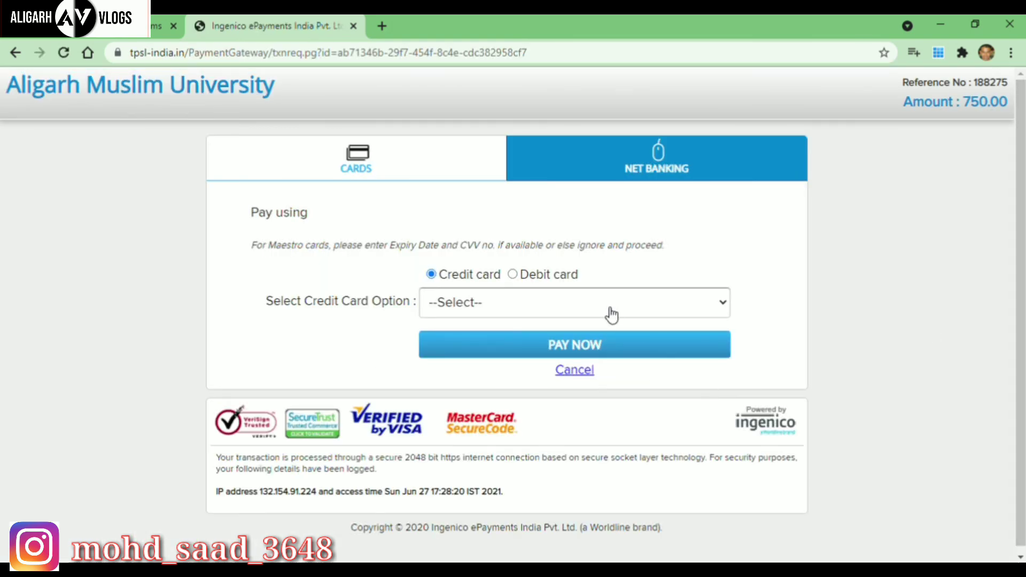
{"action": "left_click", "coordinate": [711, 303]}
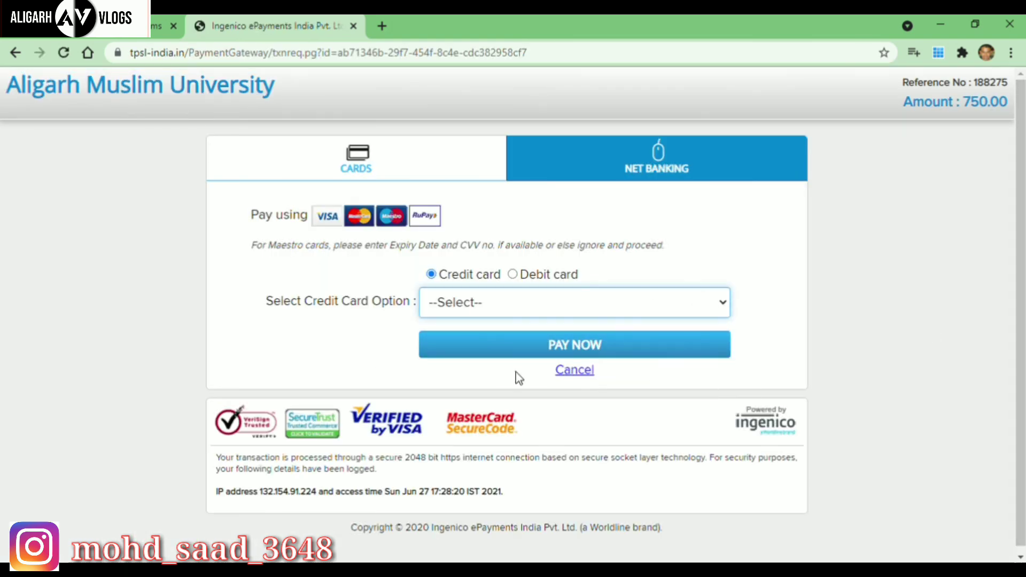
{"action": "left_click", "coordinate": [476, 365]}
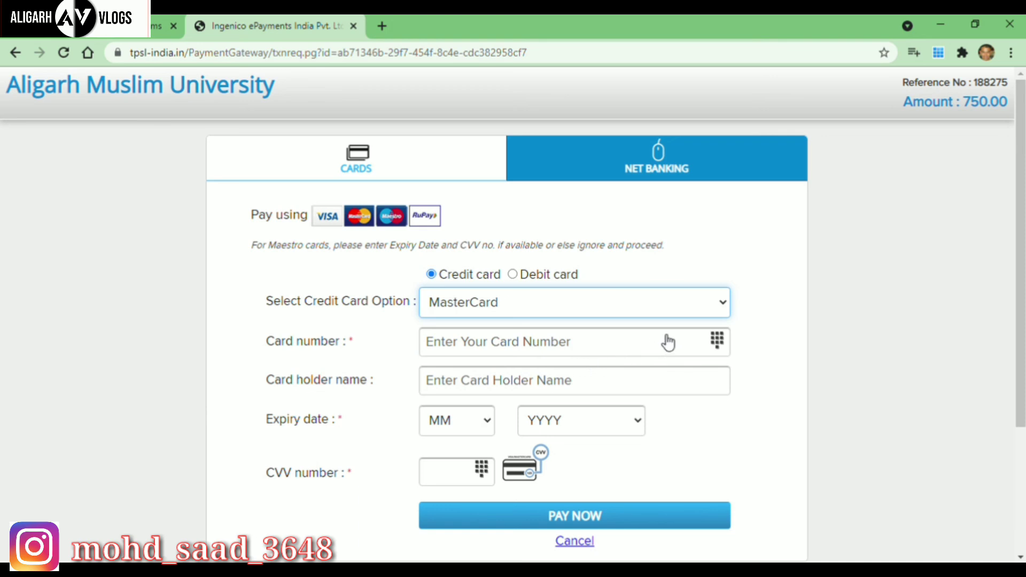